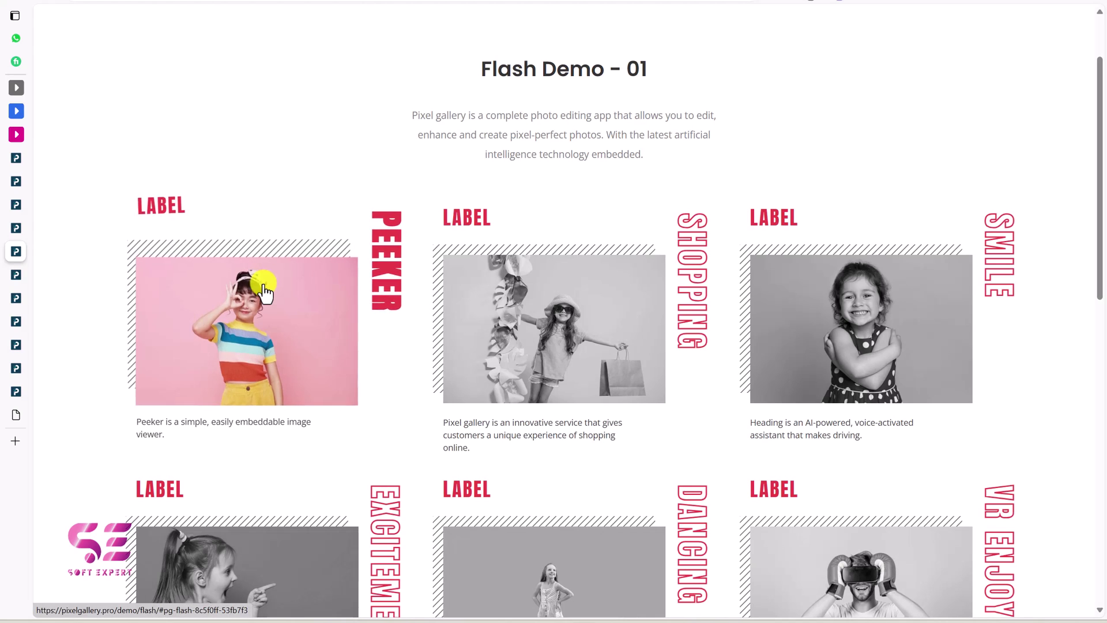
Enlarge the SMILE and Grass in Mars photos and open The Young Cherry gallery.
left_click(846, 271)
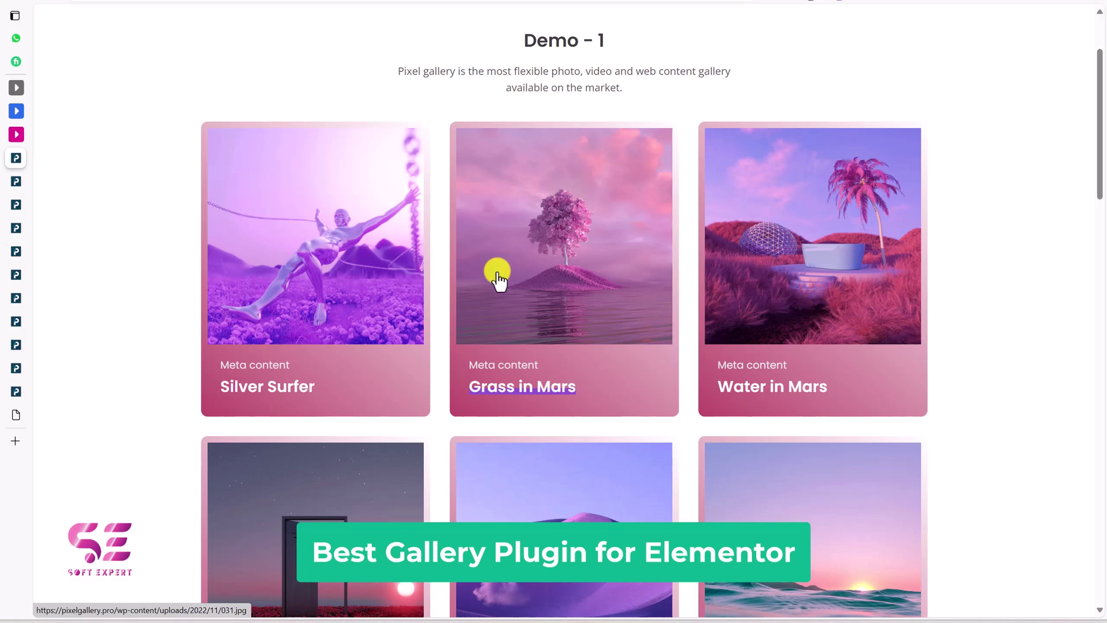
left_click(531, 249)
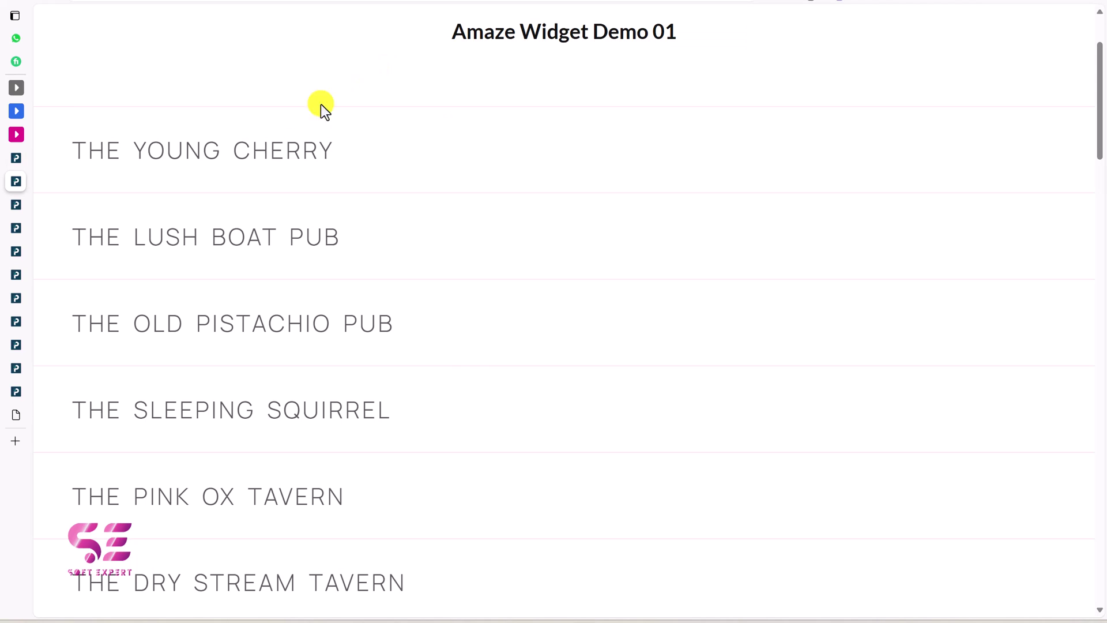
mouse_move(296, 138)
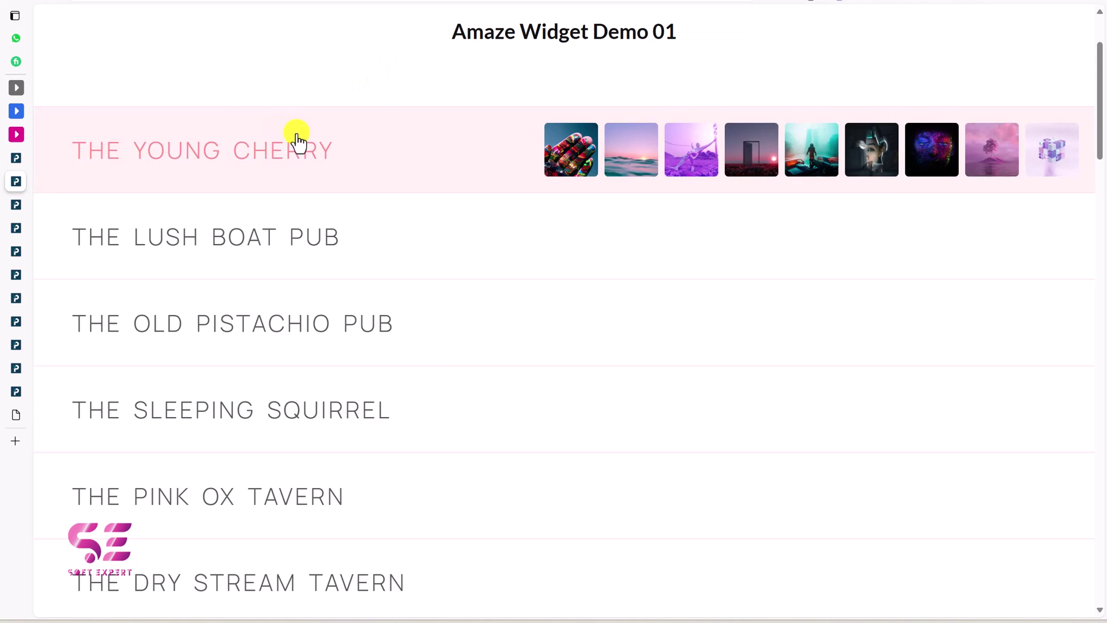
left_click(562, 154)
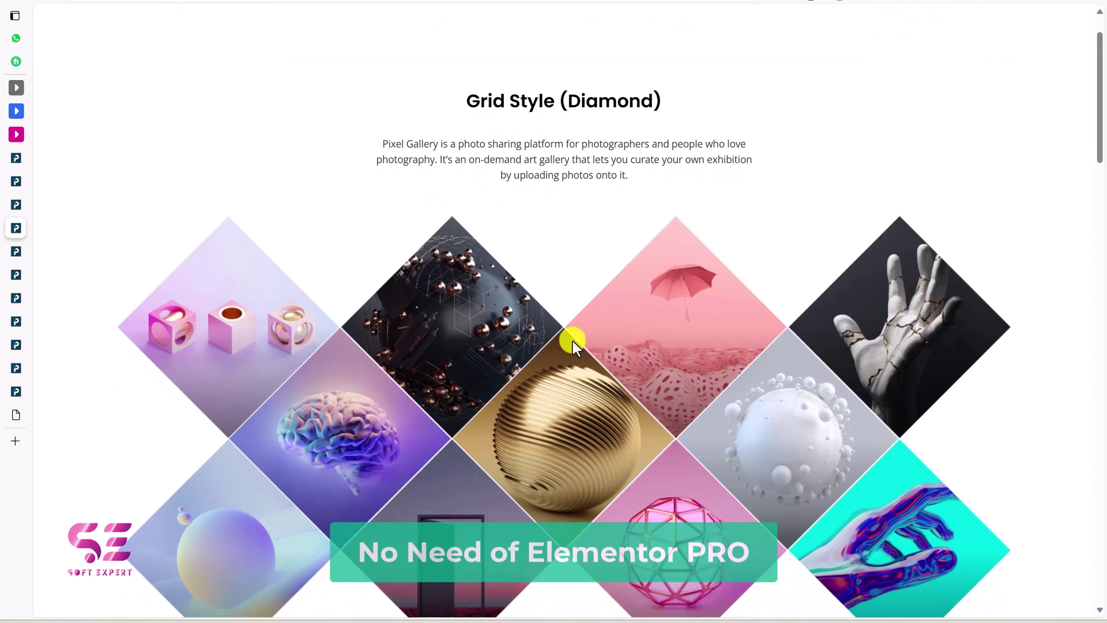
Enlarge the golden ball and second circle photos, then expand FREEZING into its images.
scroll(424, 306, "down", 1)
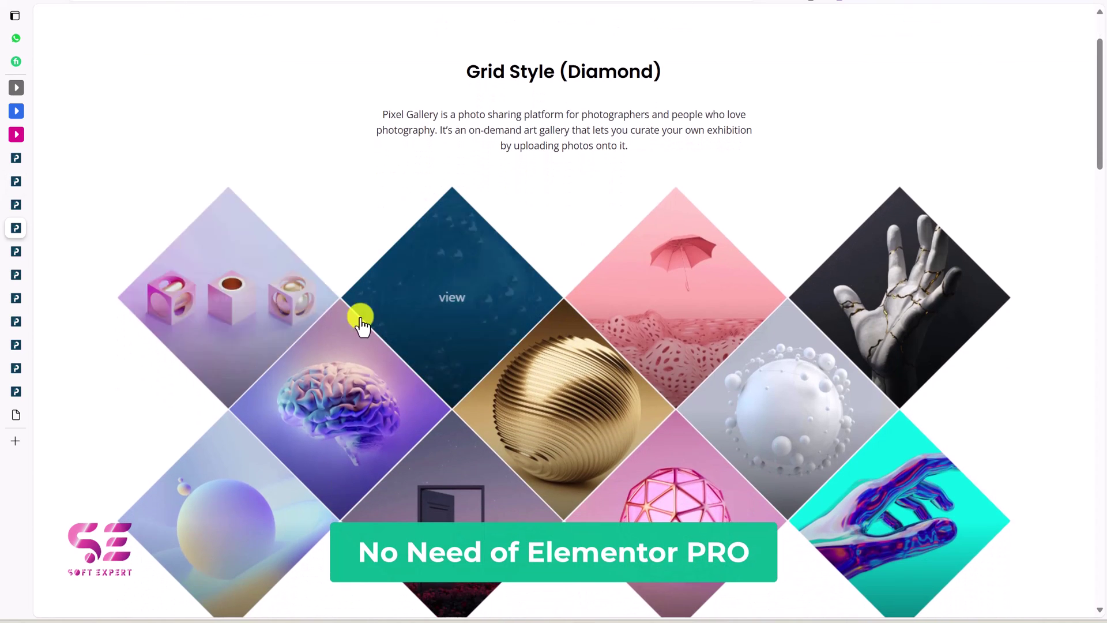
scroll(524, 358, "down", 2)
left_click(525, 360)
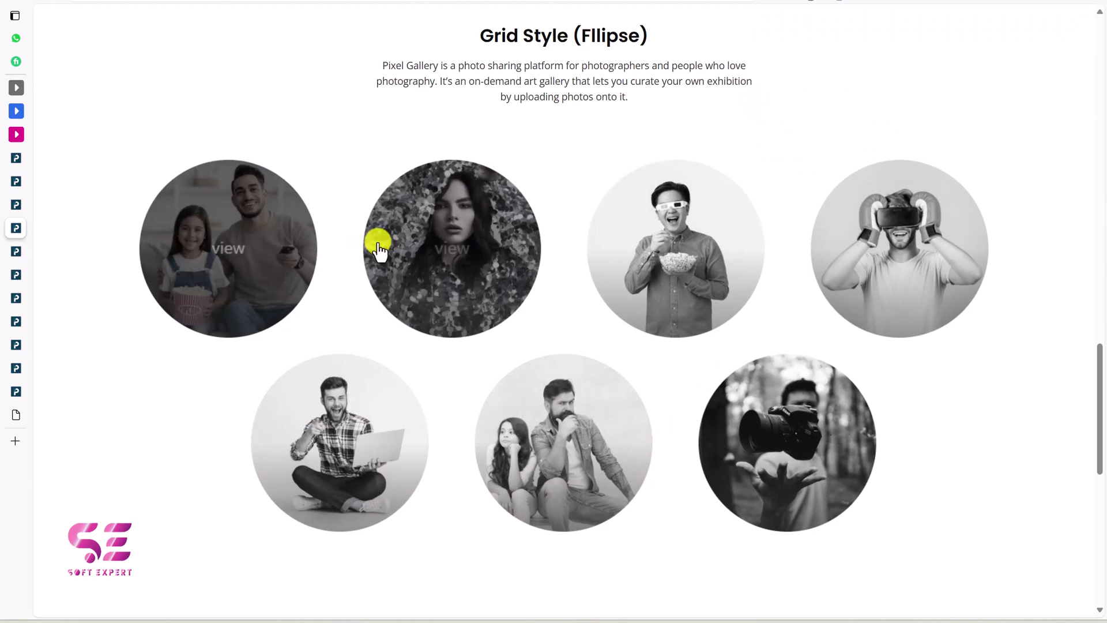
left_click(458, 249)
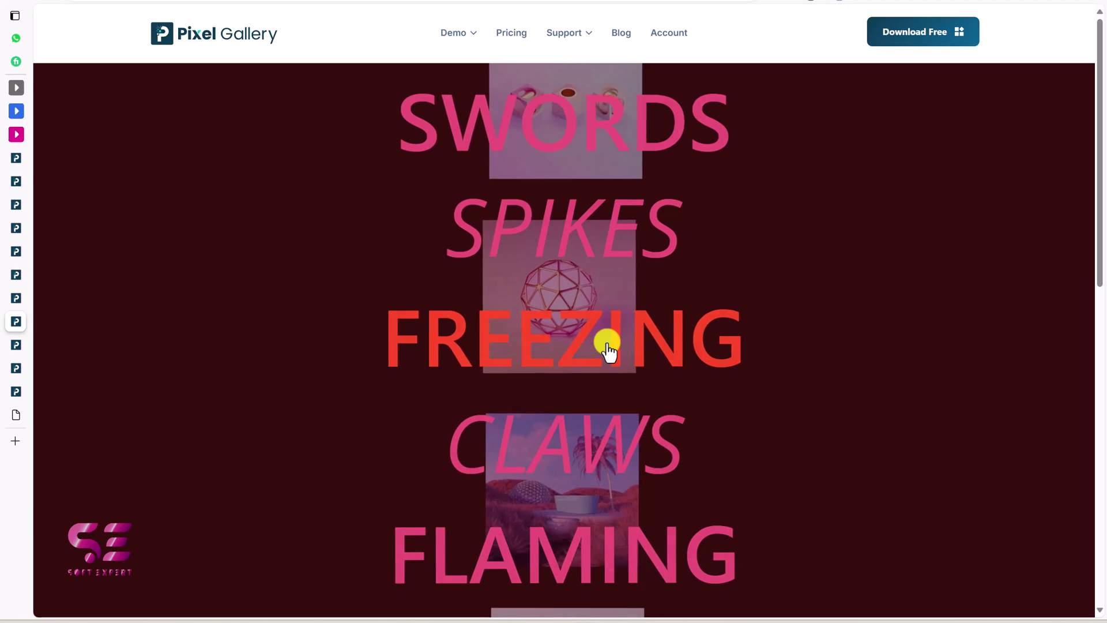
left_click(608, 349)
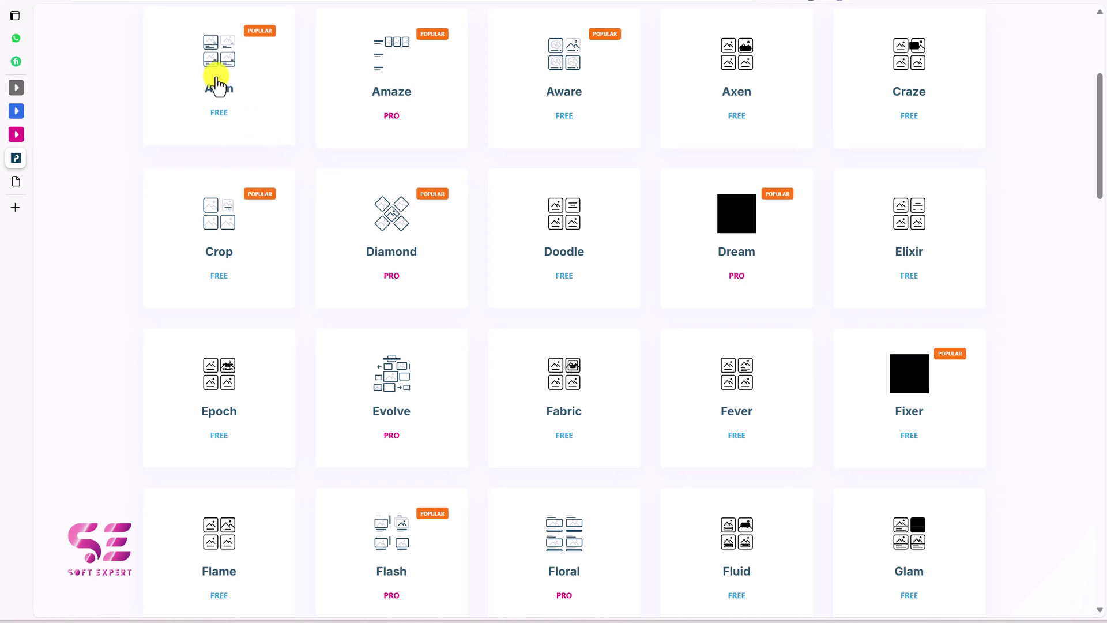
Browse the widget demo grid from Alien to Zilax and open the Orbit widget's demo.
scroll(1033, 200, "down", 10)
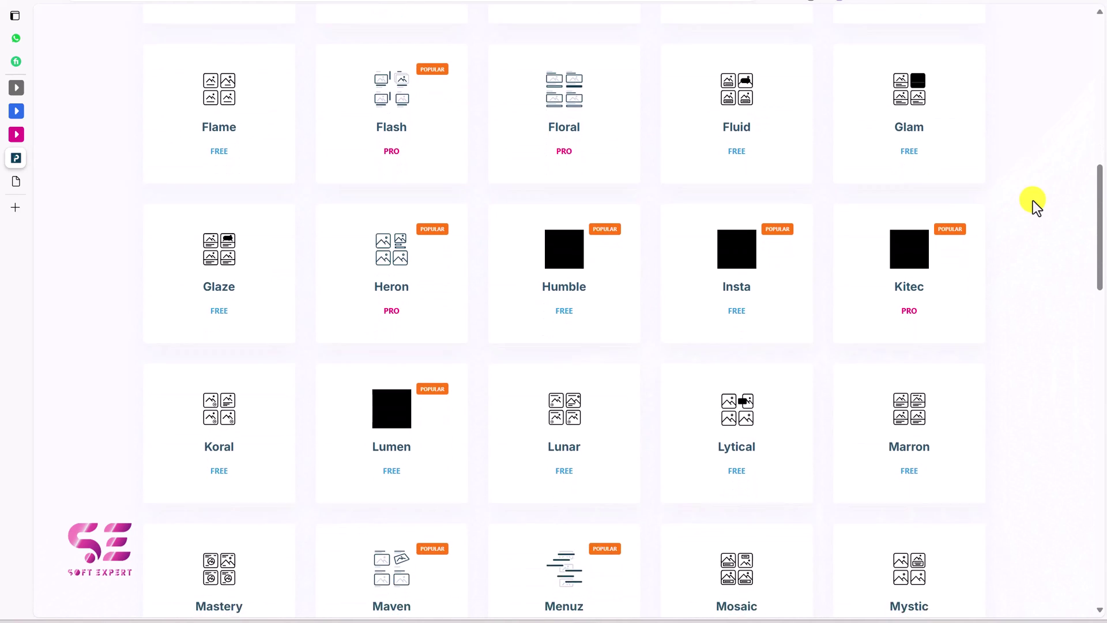
scroll(1032, 200, "down", 4)
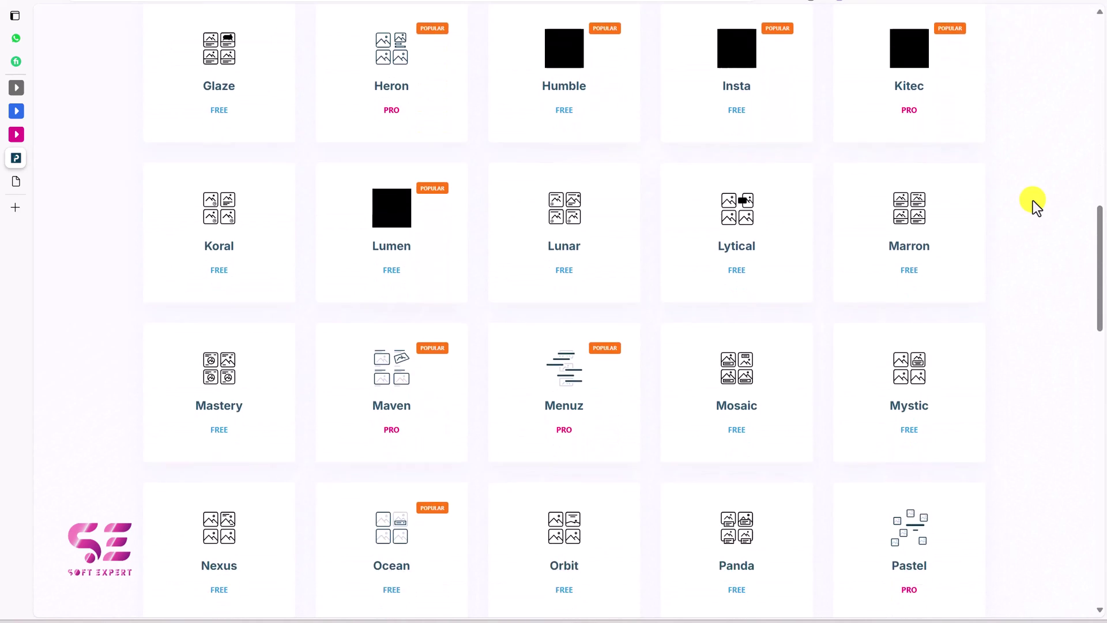
scroll(1032, 200, "down", 7)
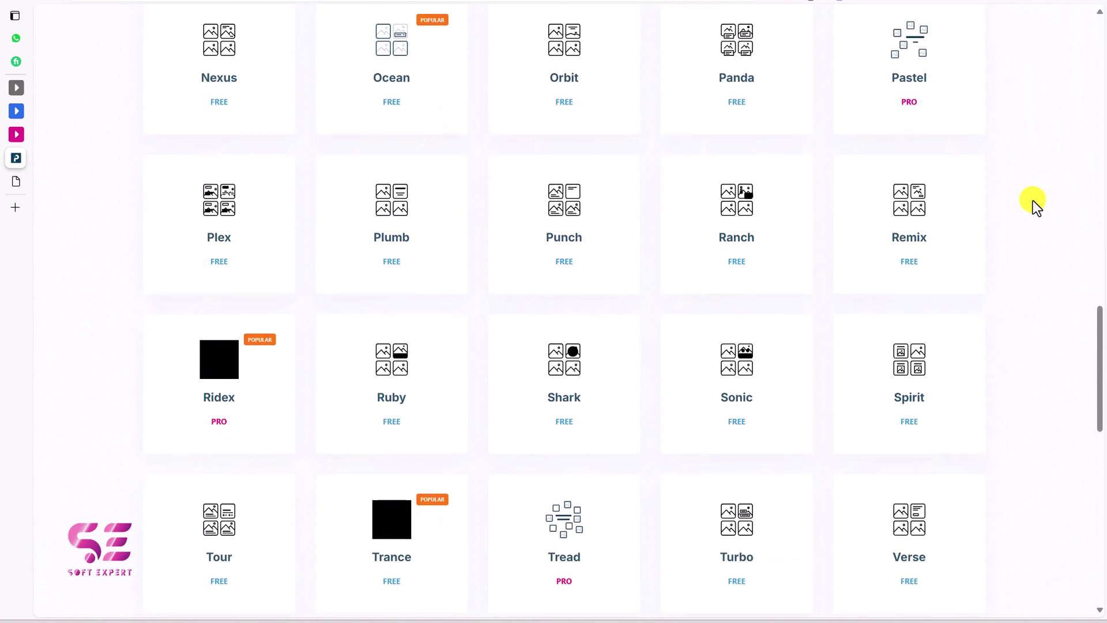
scroll(1032, 200, "down", 4)
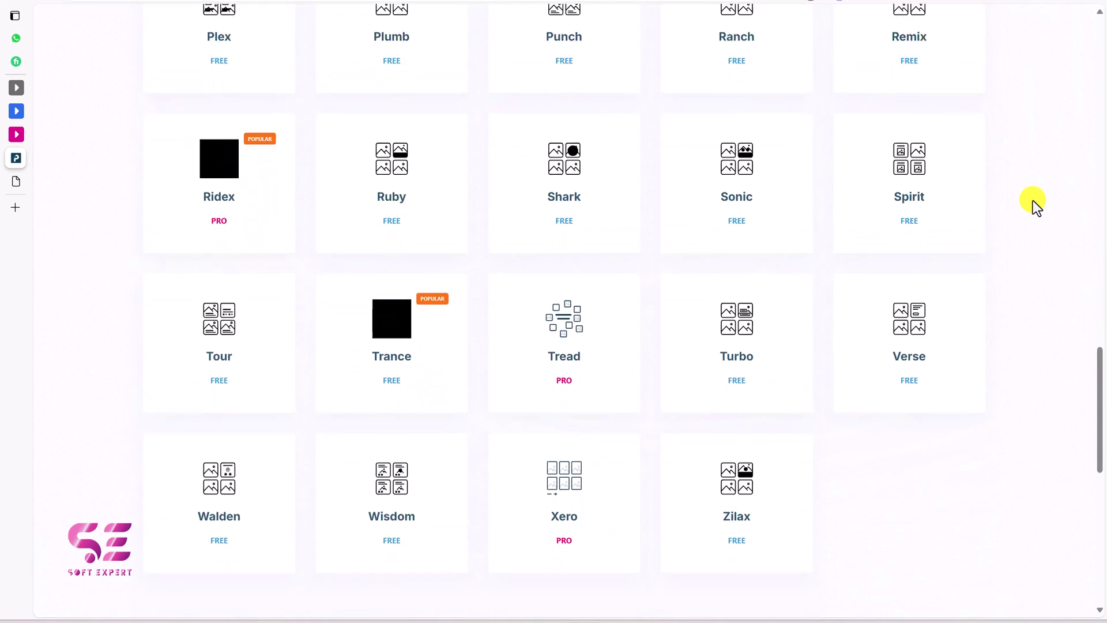
scroll(1015, 268, "up", 2)
scroll(1007, 297, "up", 16)
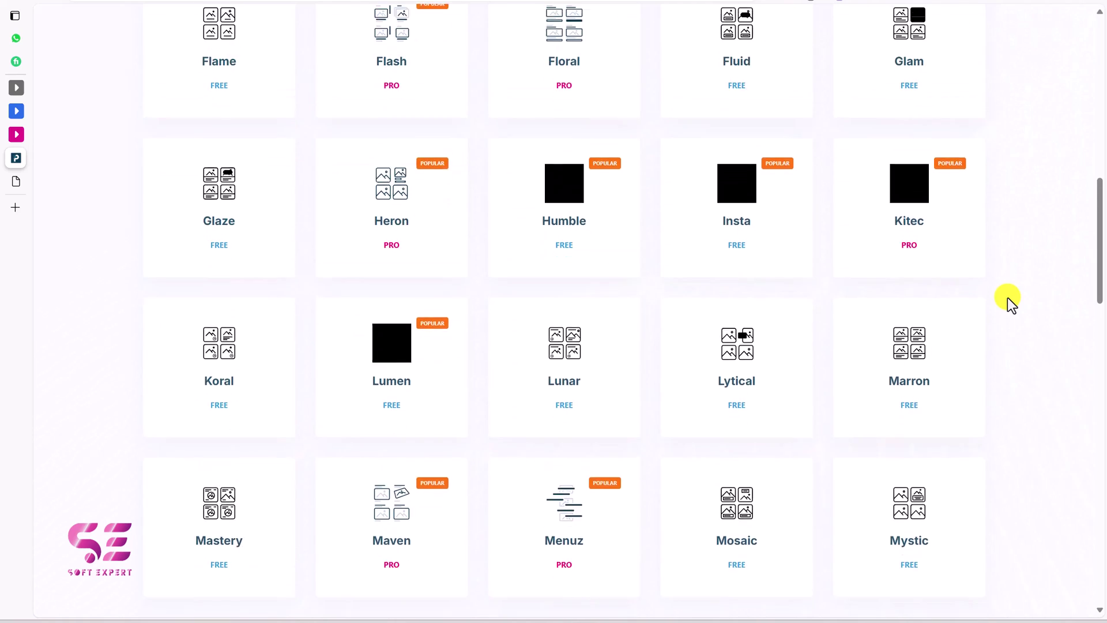
scroll(1008, 297, "up", 2)
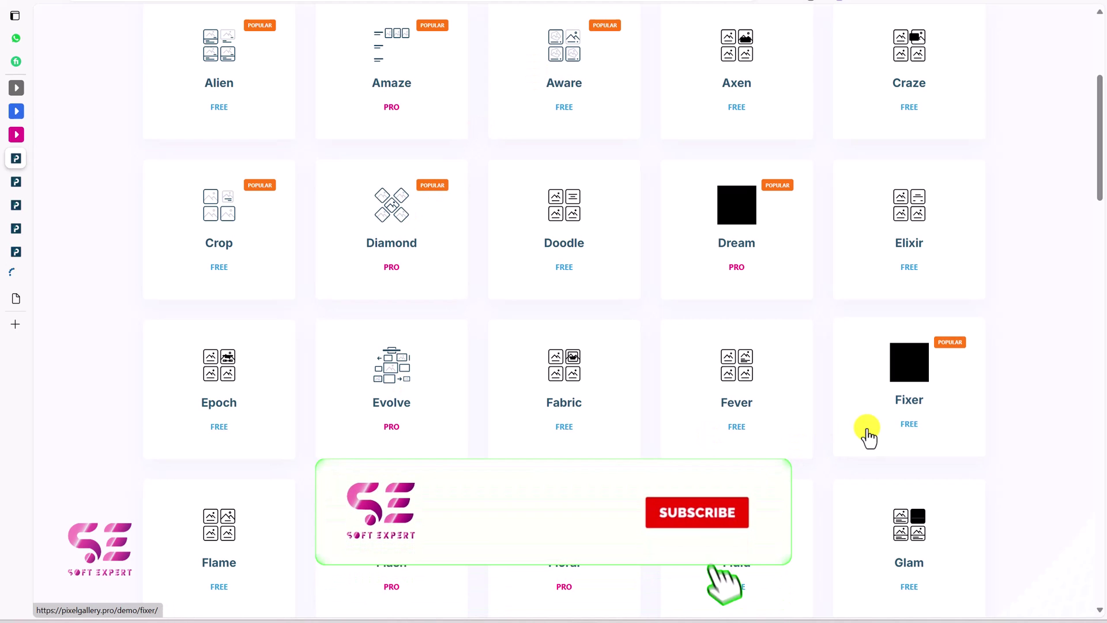
scroll(608, 437, "down", 8)
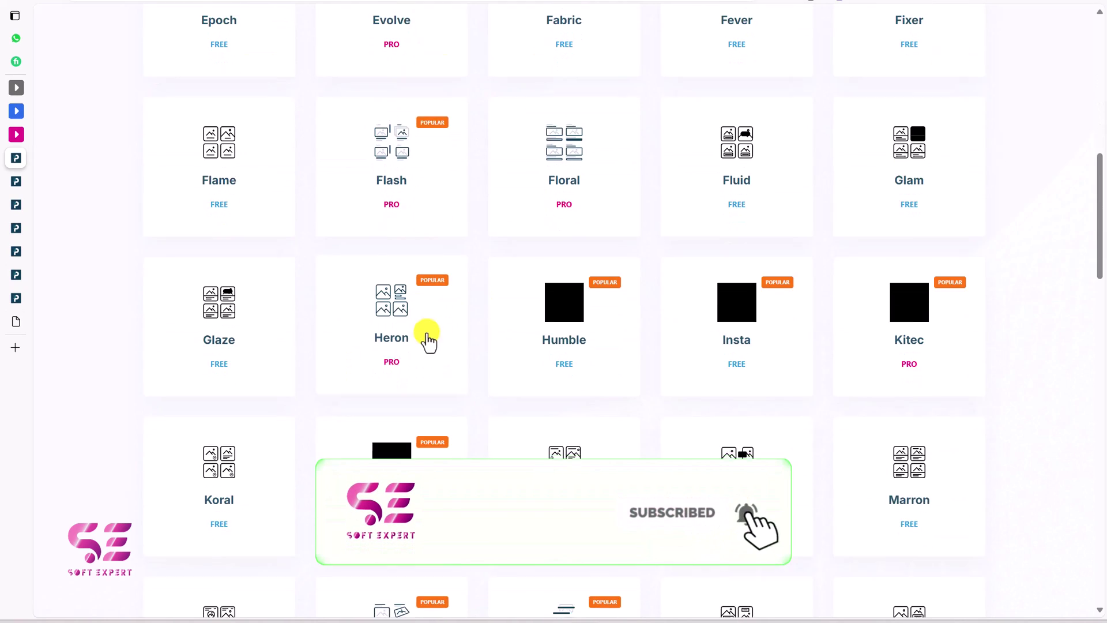
scroll(583, 461, "down", 5)
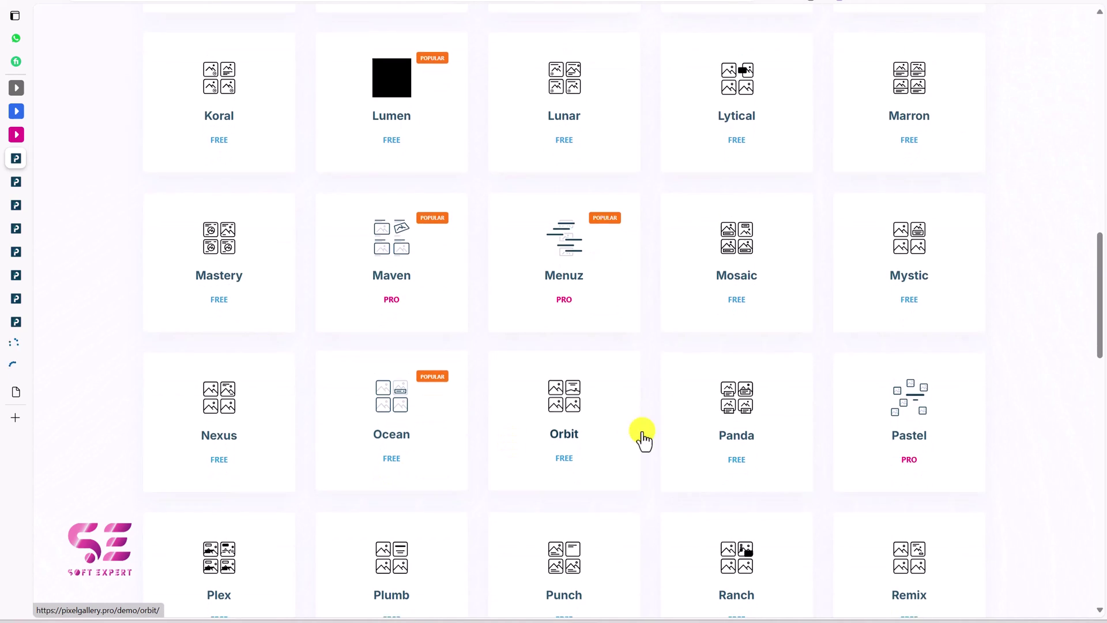
left_click(370, 334)
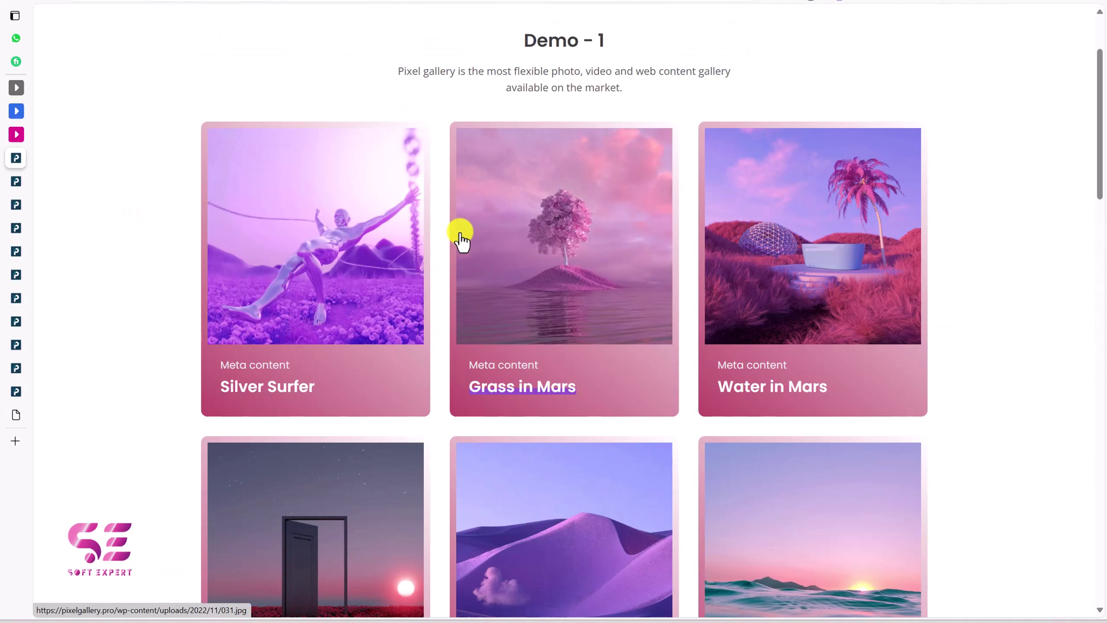
Step from Grass in Mars to the purple dunes image, trying fullscreen and zoom, then close.
left_click(531, 249)
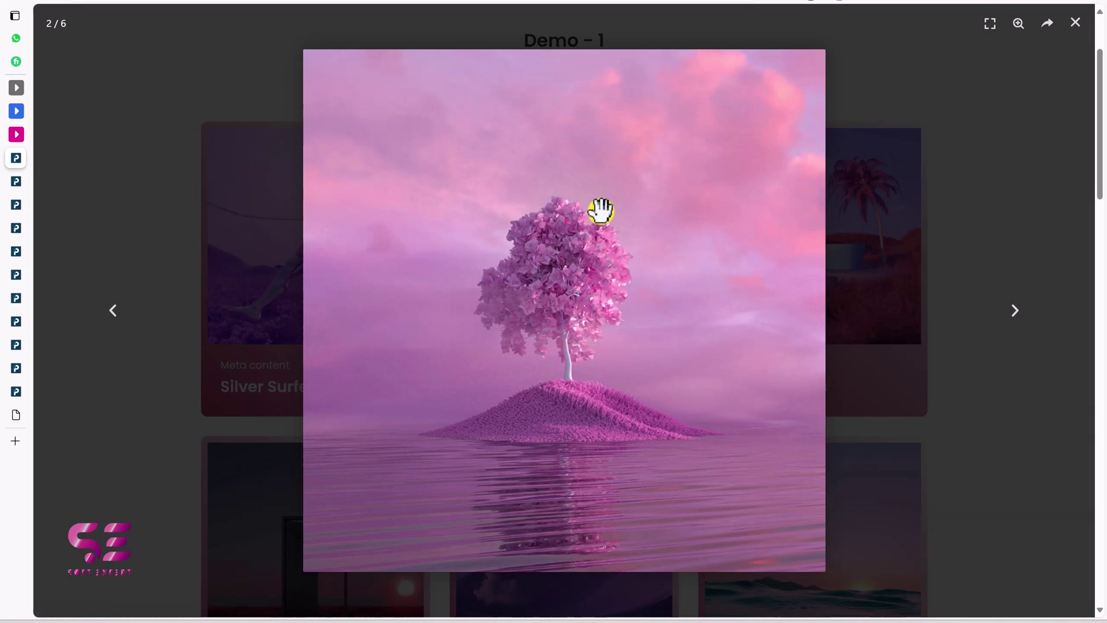
left_click(1015, 310)
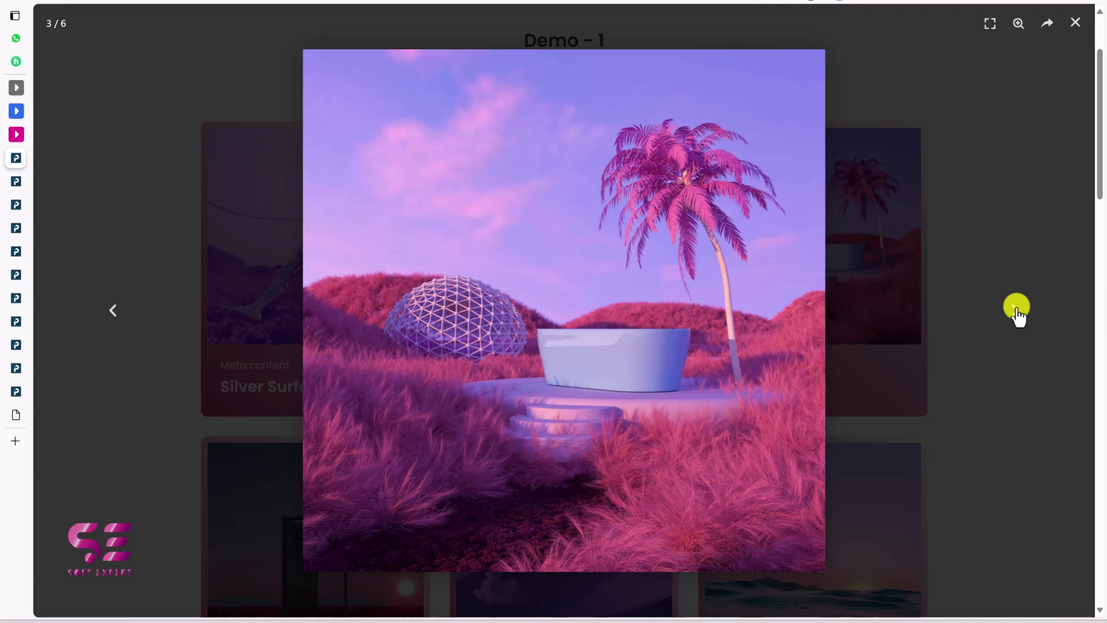
left_click(1016, 310)
left_click(1016, 310)
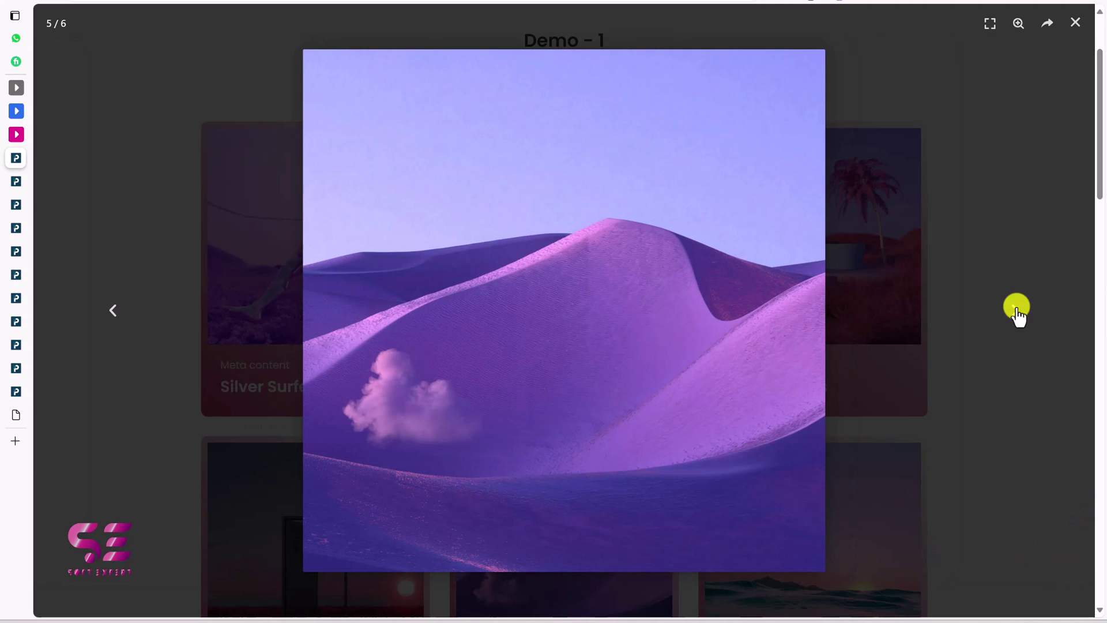
left_click(990, 24)
left_click(991, 24)
left_click(1016, 24)
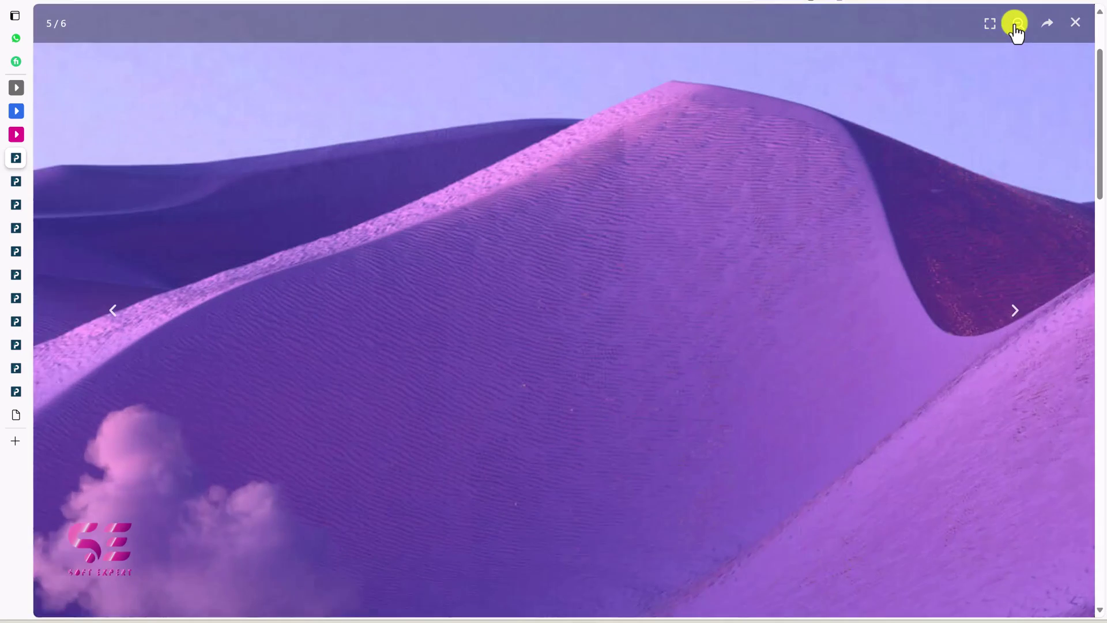
left_click(1015, 25)
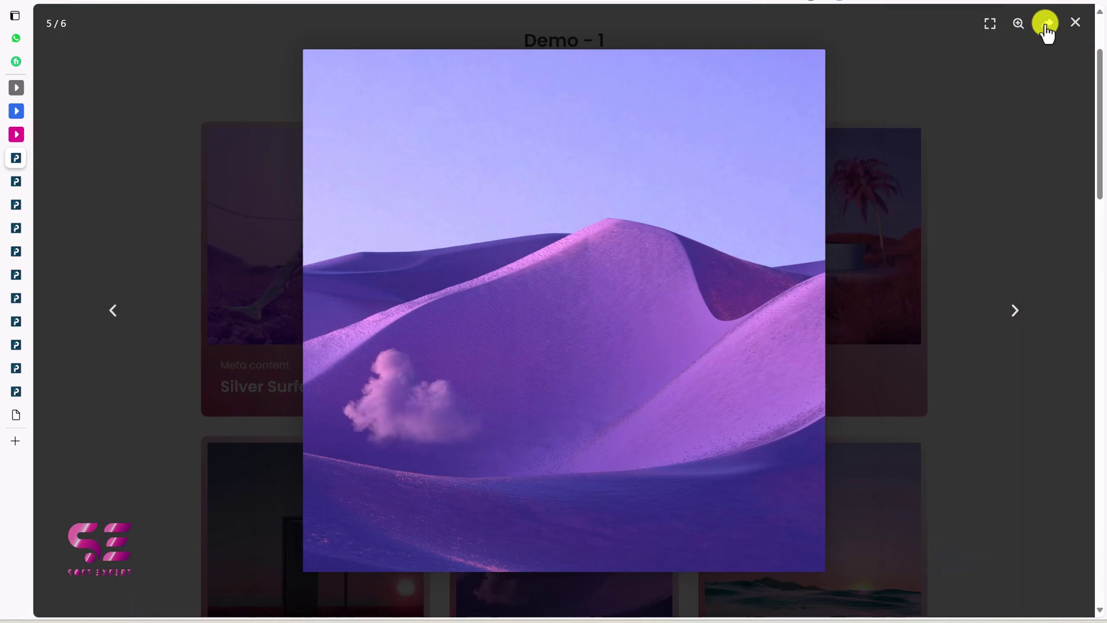
left_click(1075, 23)
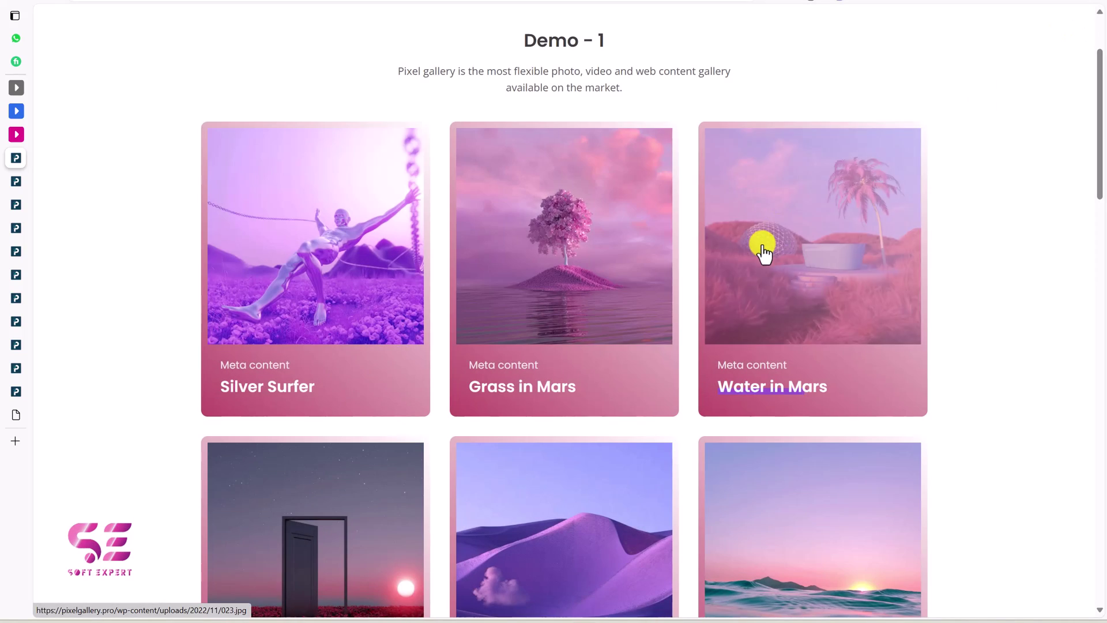
Enlarge and close the Strawberry juice image in Demo - 2.
scroll(761, 248, "down", 6)
scroll(764, 252, "down", 7)
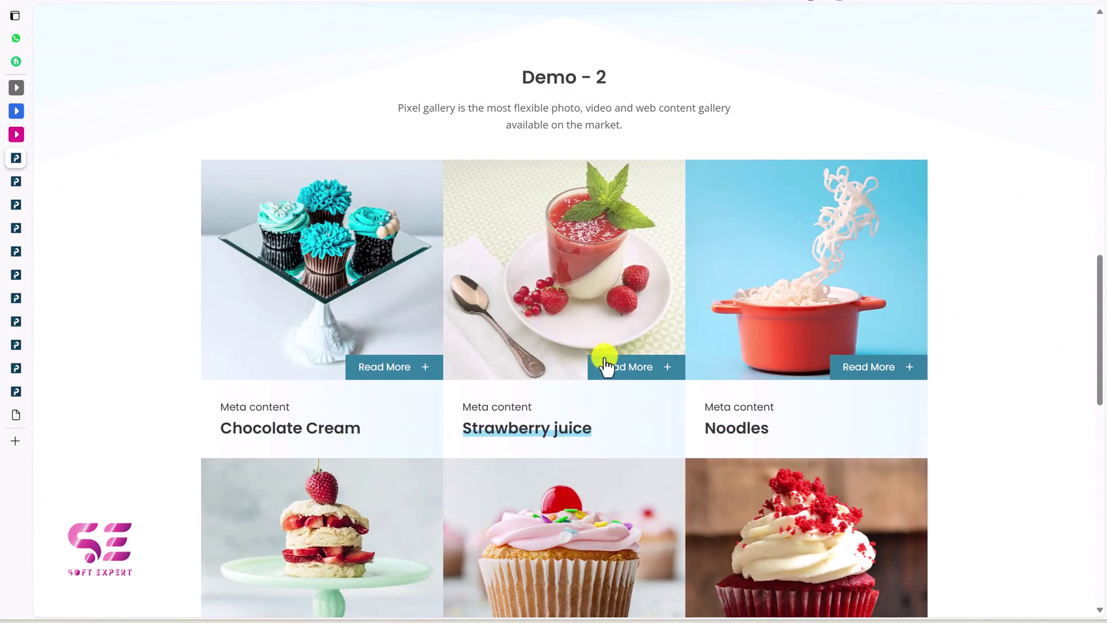
left_click(612, 369)
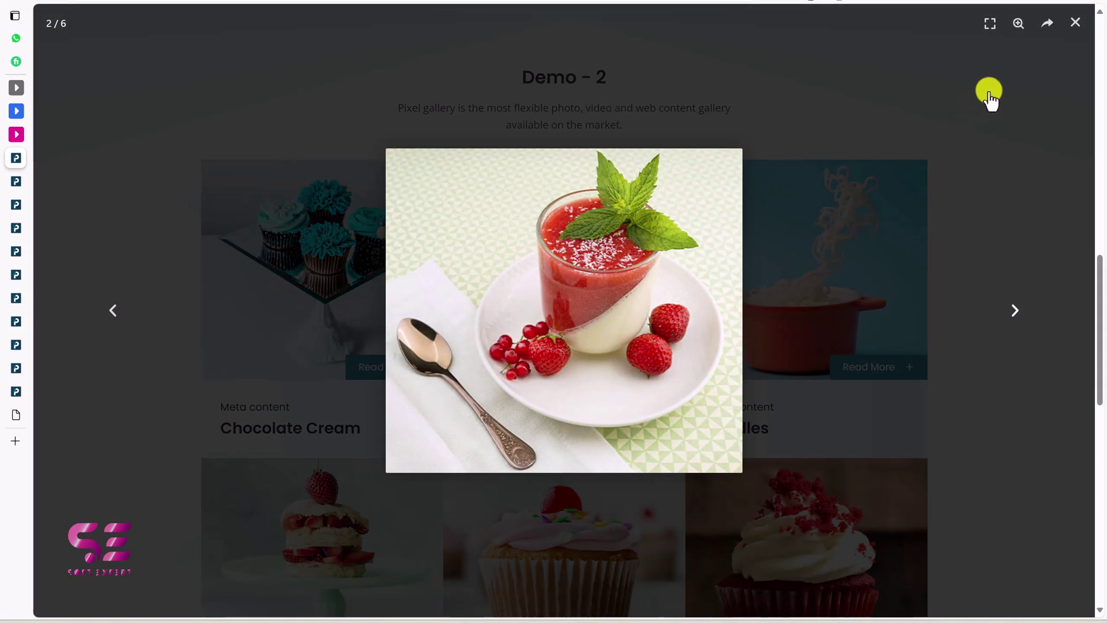
left_click(1073, 25)
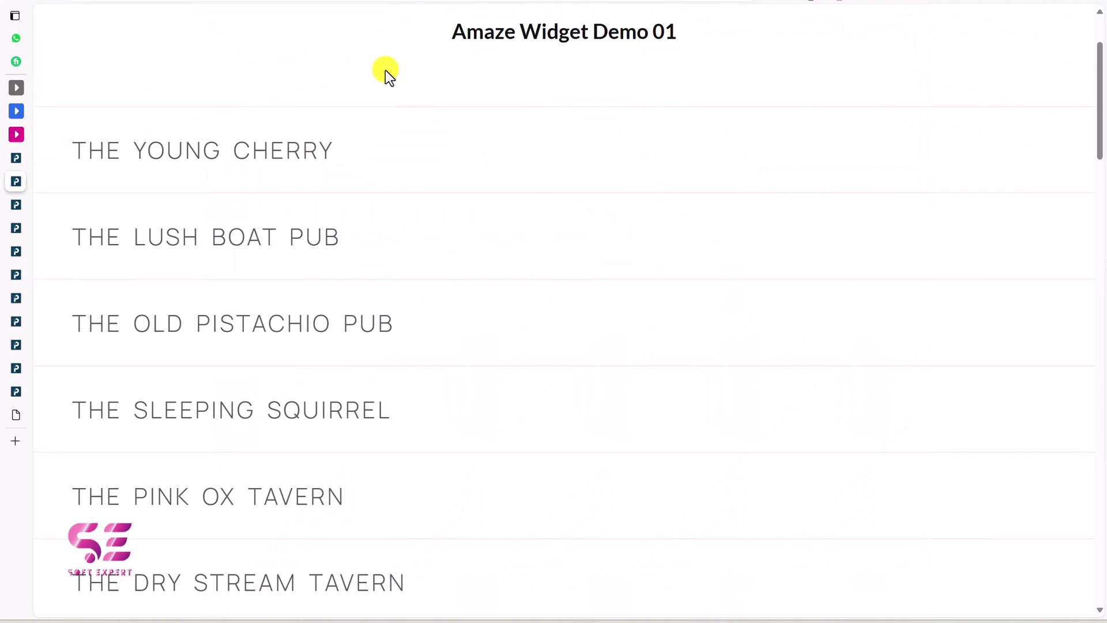
Expand and close the image panels for The Young Cherry and The Old Pistachio Pub.
mouse_move(460, 147)
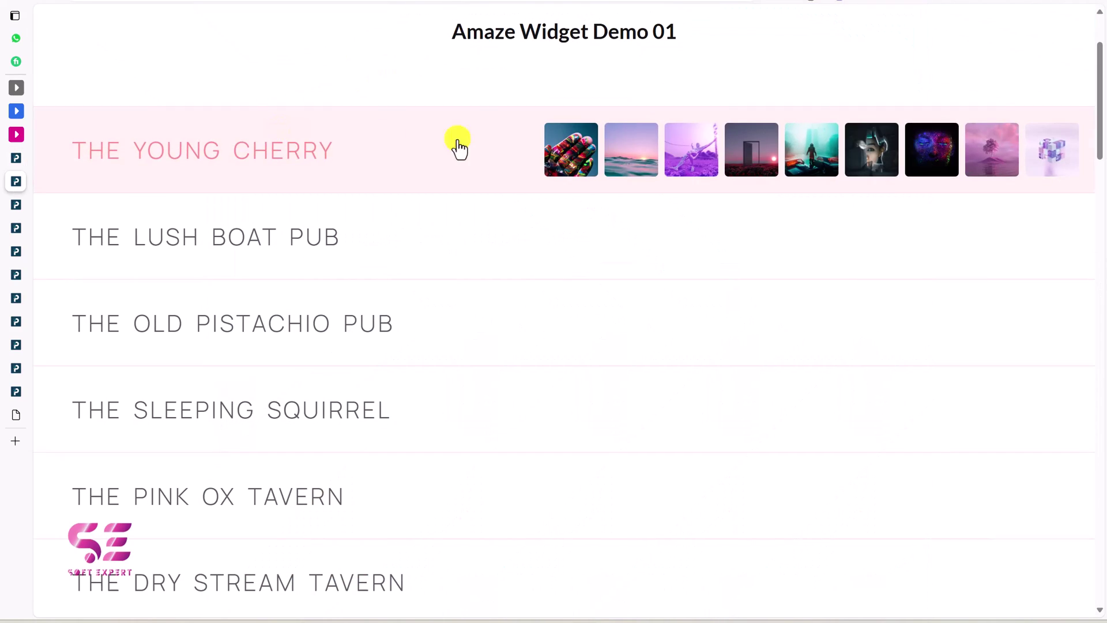
left_click(561, 154)
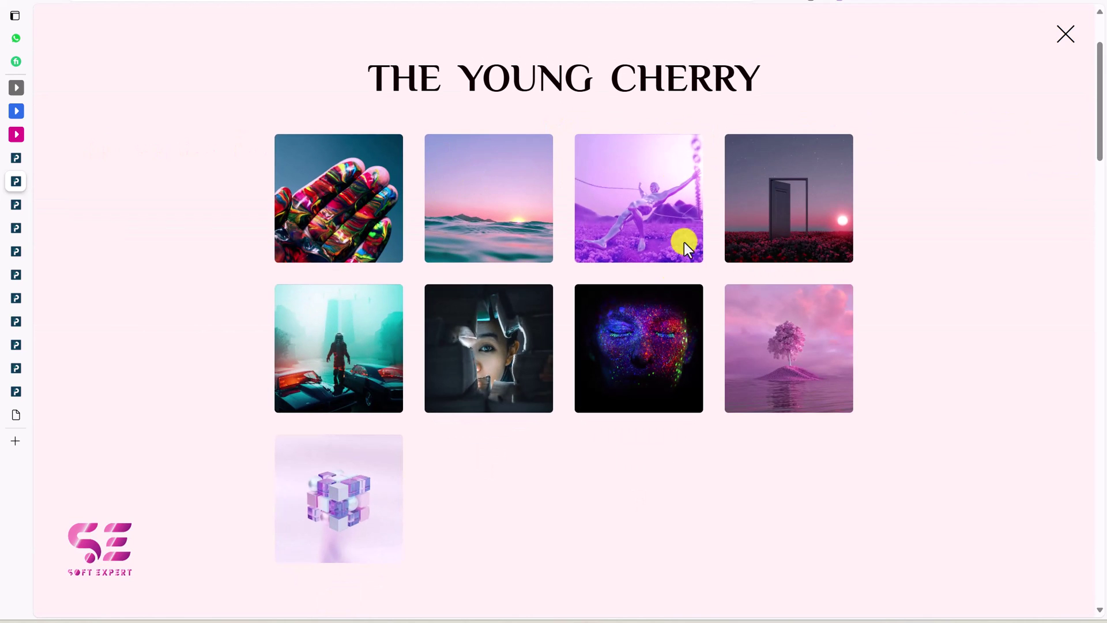
left_click(1063, 40)
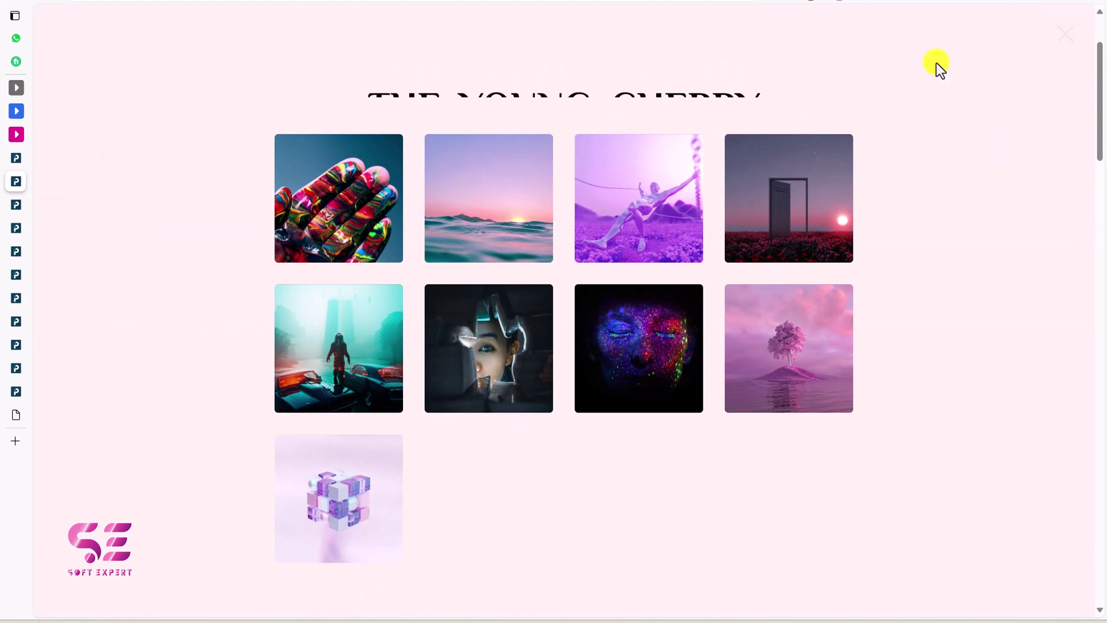
mouse_move(321, 218)
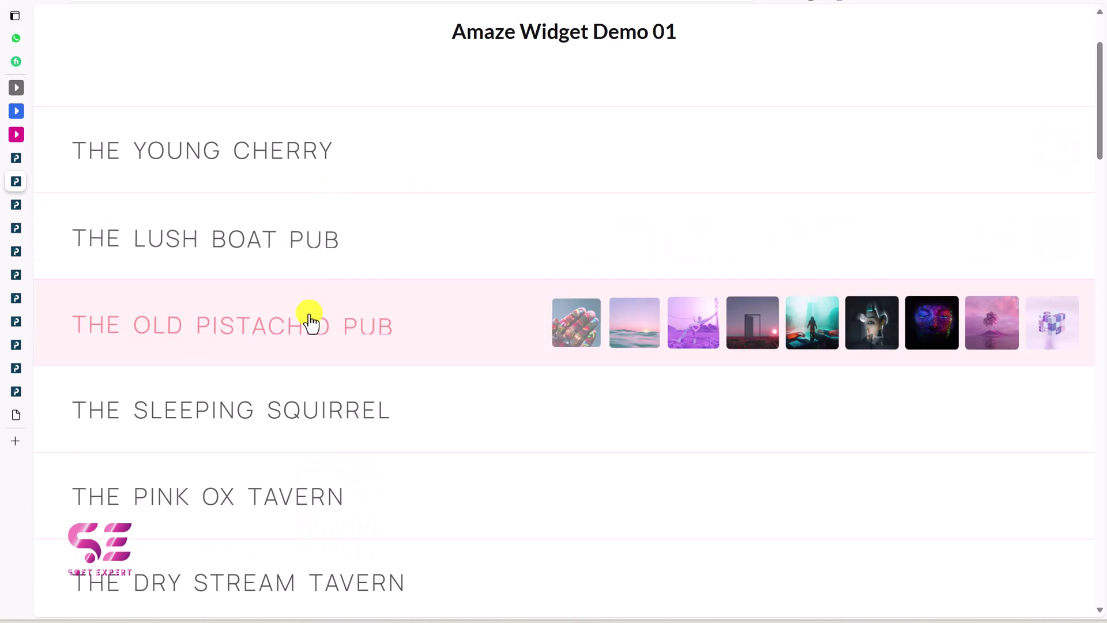
left_click(310, 322)
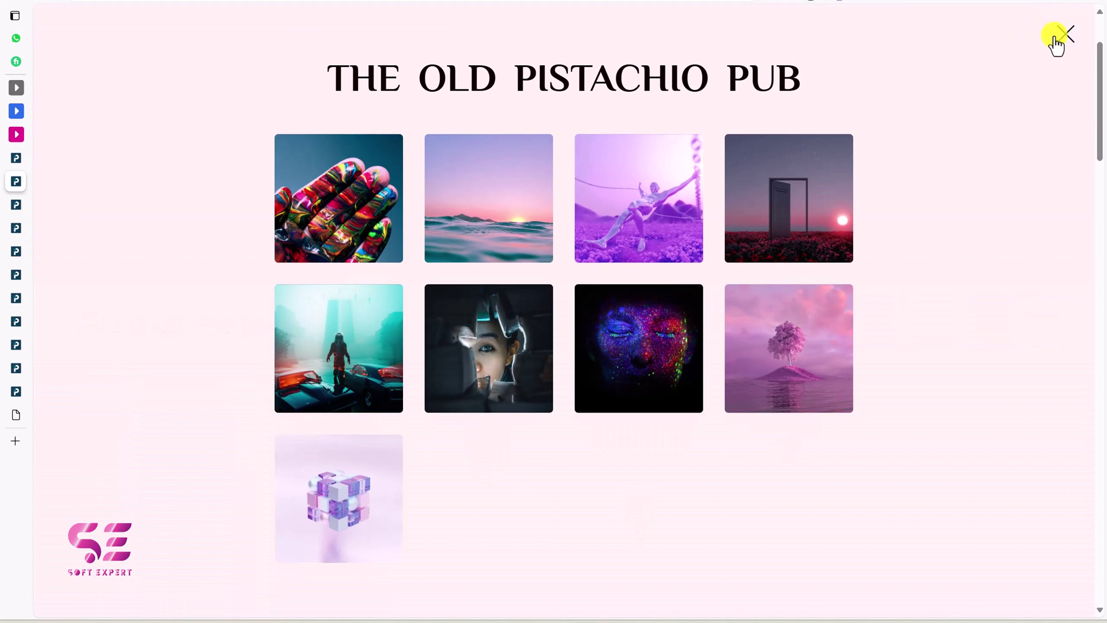
left_click(1058, 40)
Preview The Excited Vanilla in Amaze Demo 02, then expand a Demo 03 row.
scroll(573, 328, "down", 6)
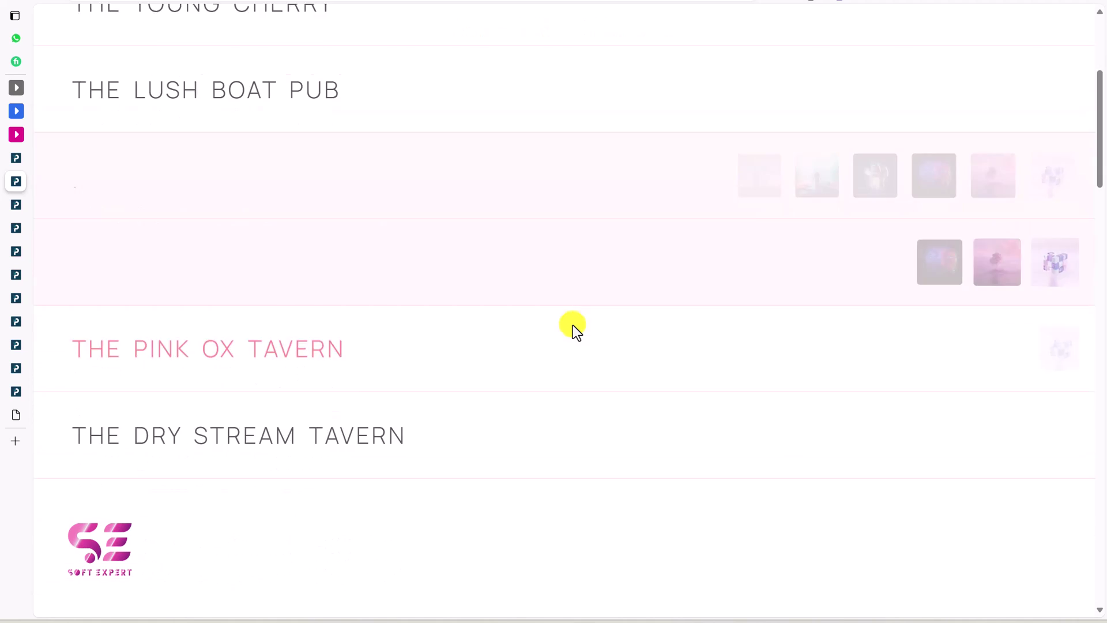
scroll(572, 324, "down", 4)
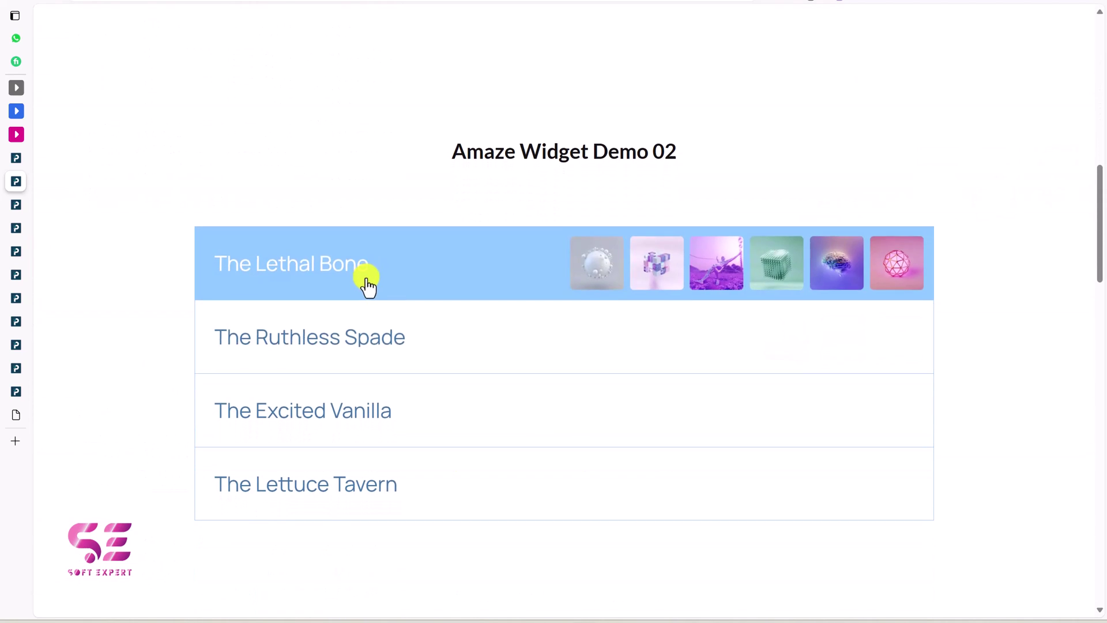
mouse_move(353, 340)
left_click(340, 412)
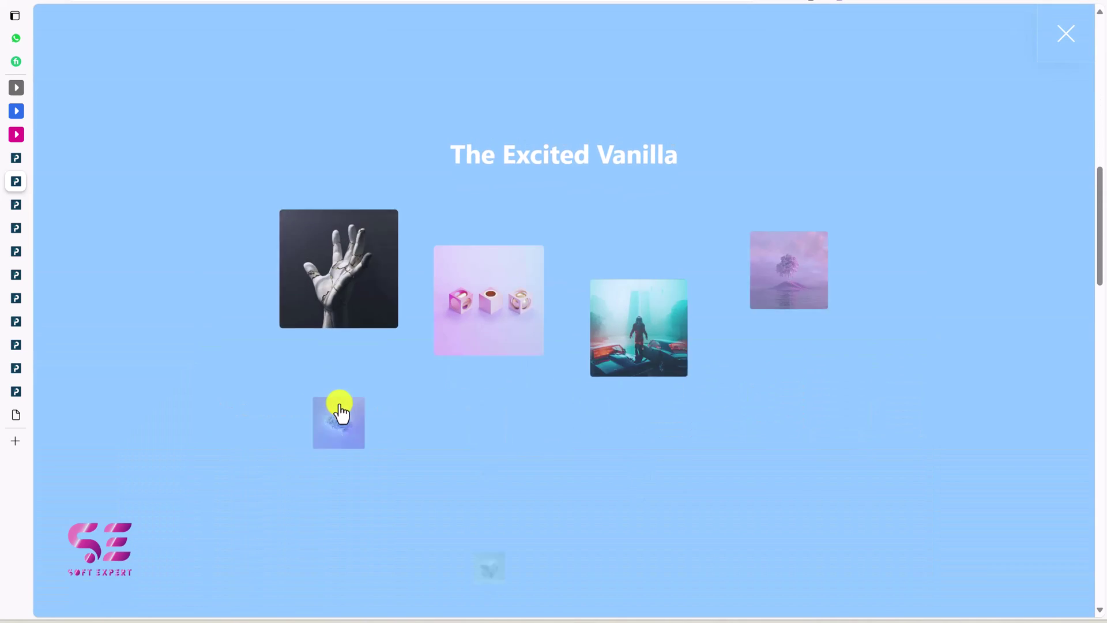
left_click(1062, 39)
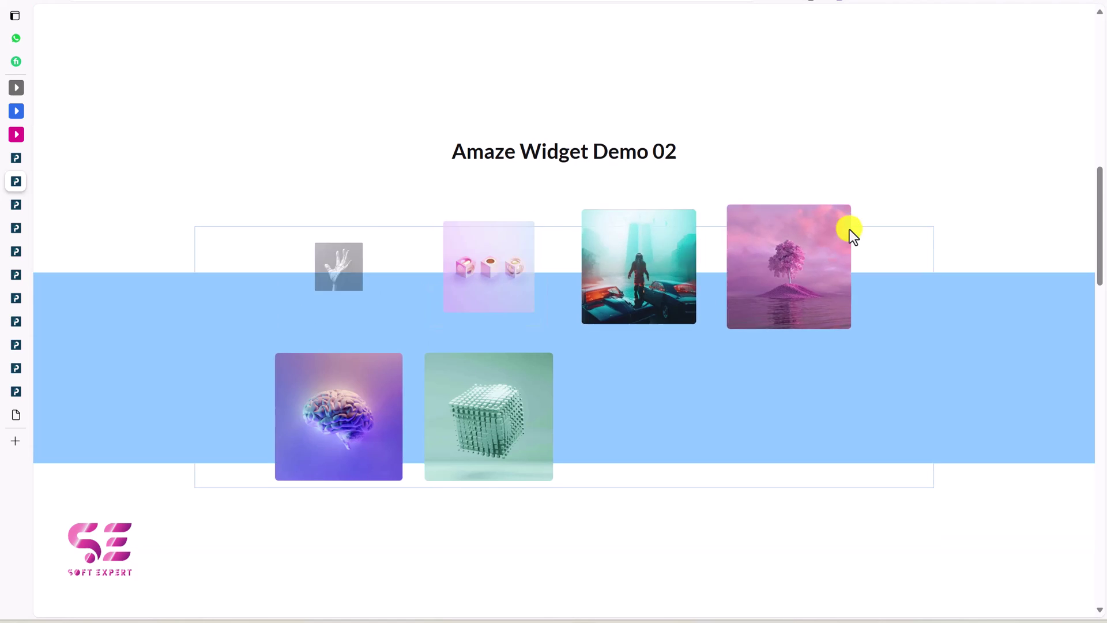
scroll(804, 274, "down", 6)
scroll(804, 274, "down", 3)
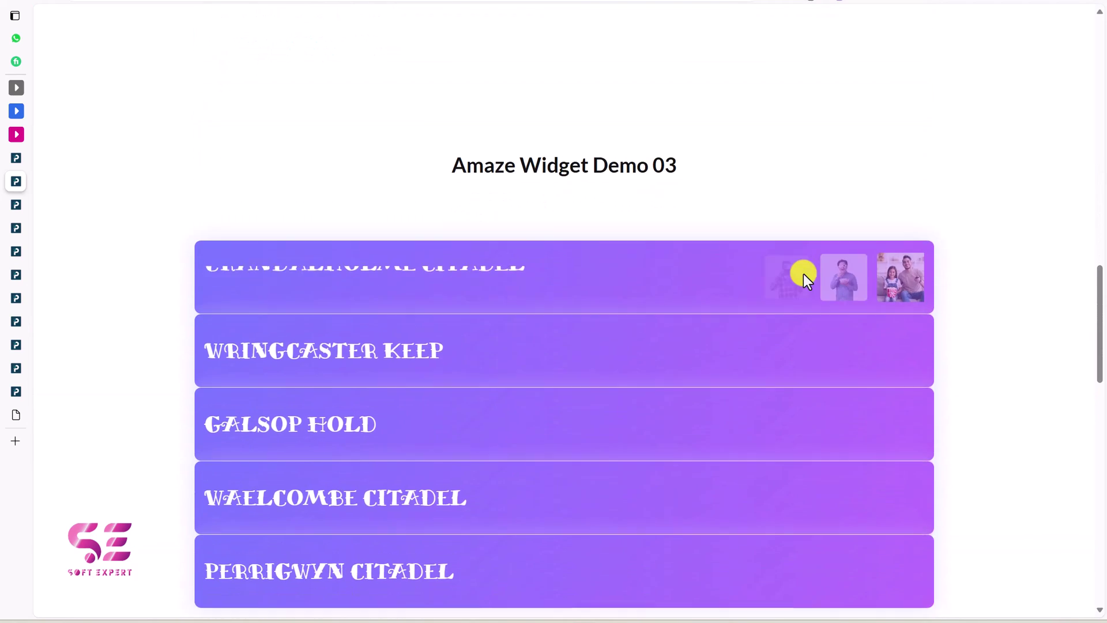
left_click(448, 390)
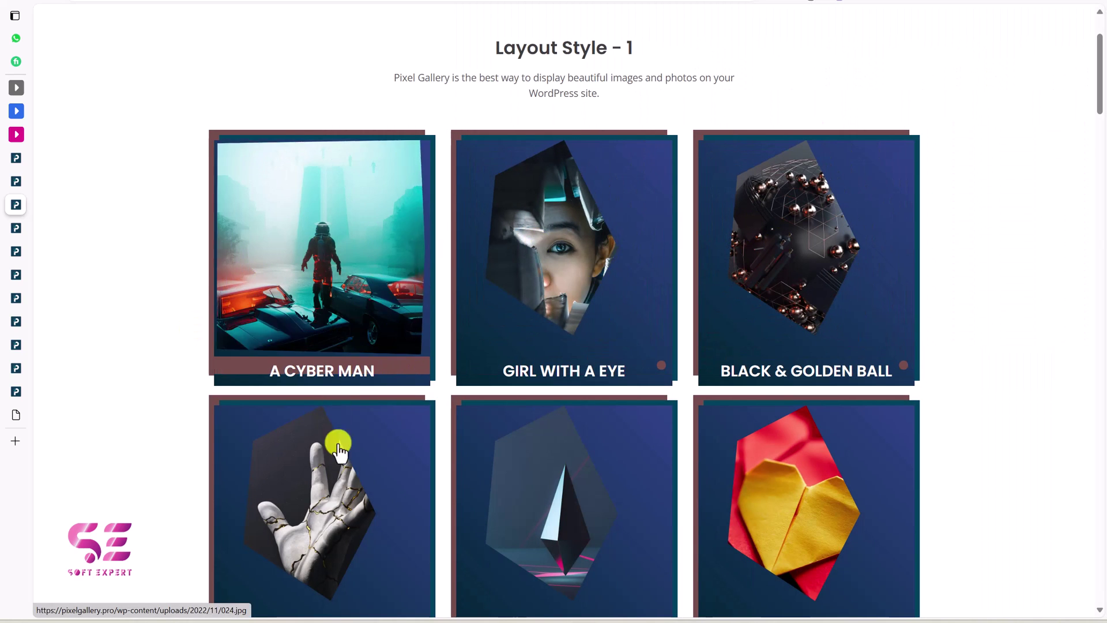
Enlarge Black Shapes, advance to the brain, then open and close A golden Ball.
scroll(625, 462, "down", 10)
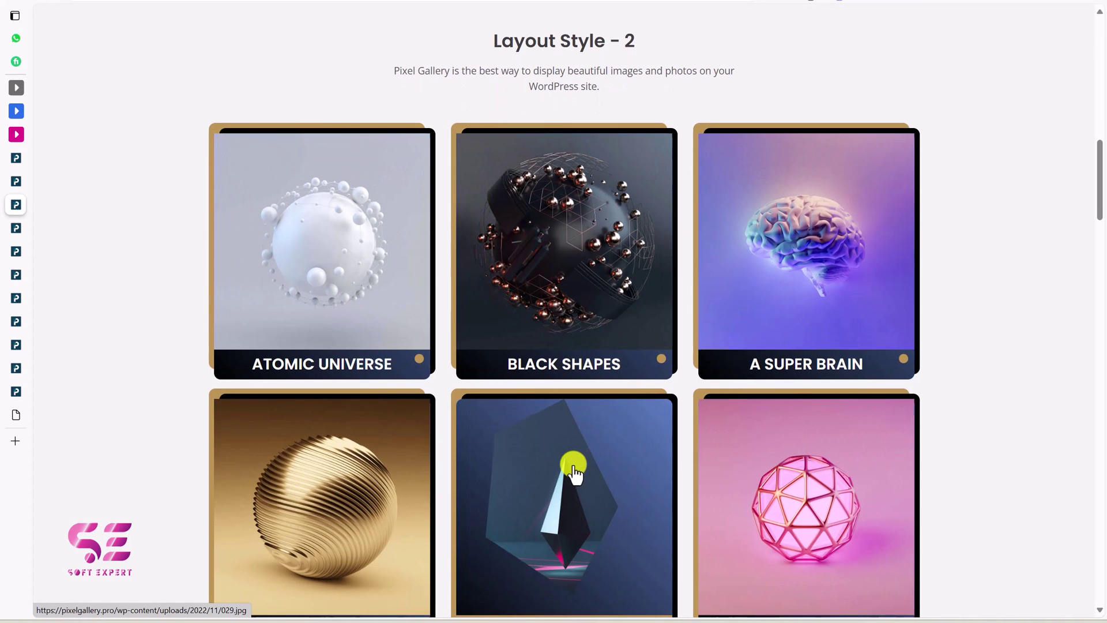
left_click(520, 281)
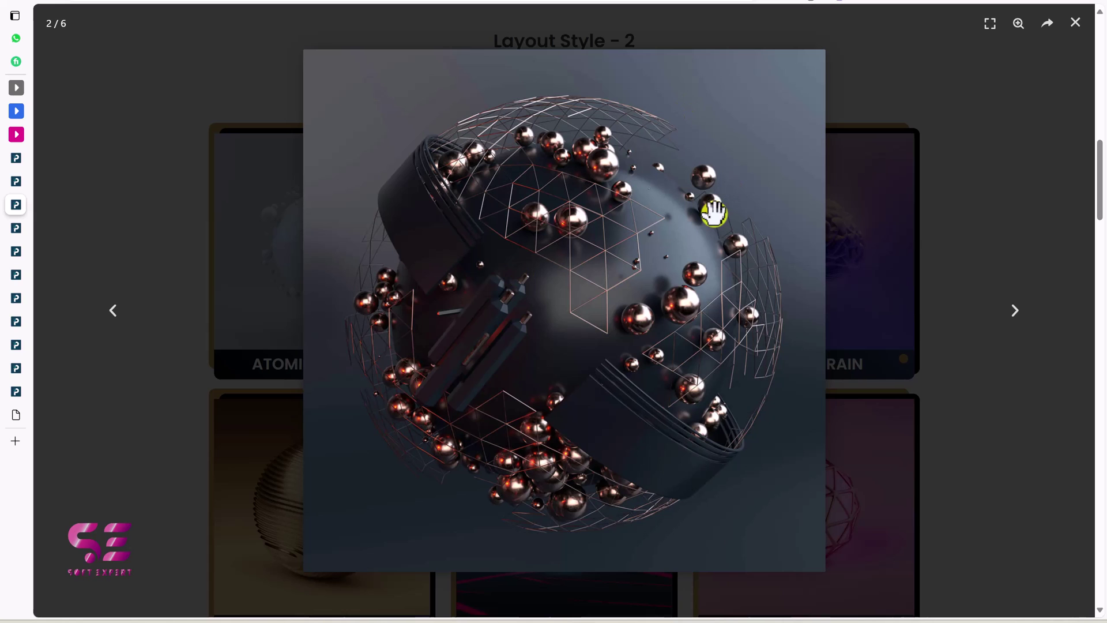
left_click(1014, 305)
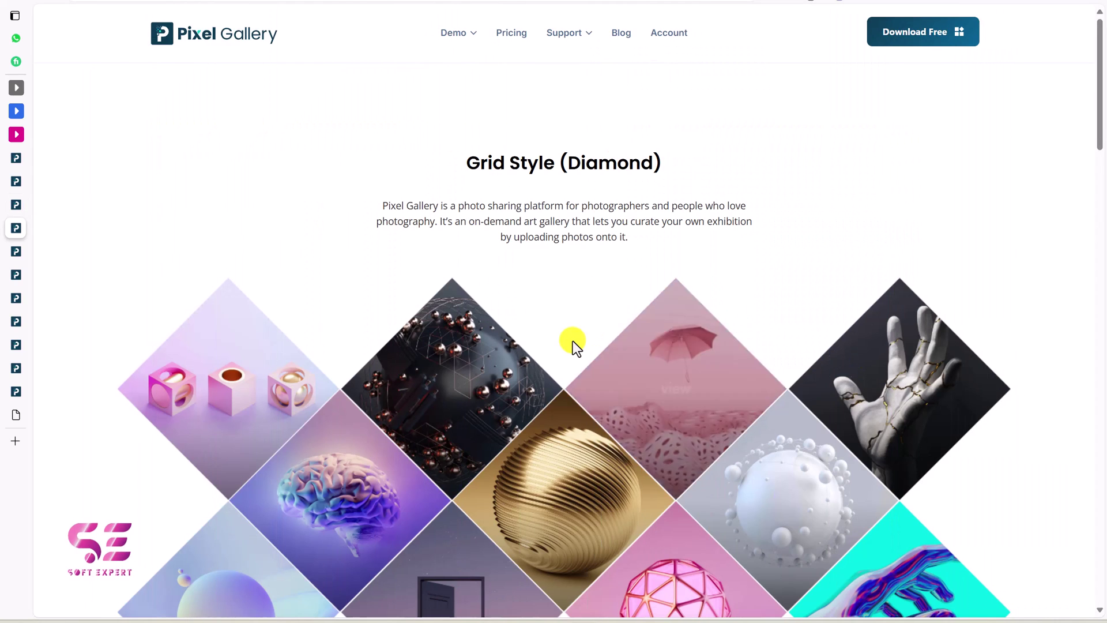
scroll(573, 343, "down", 2)
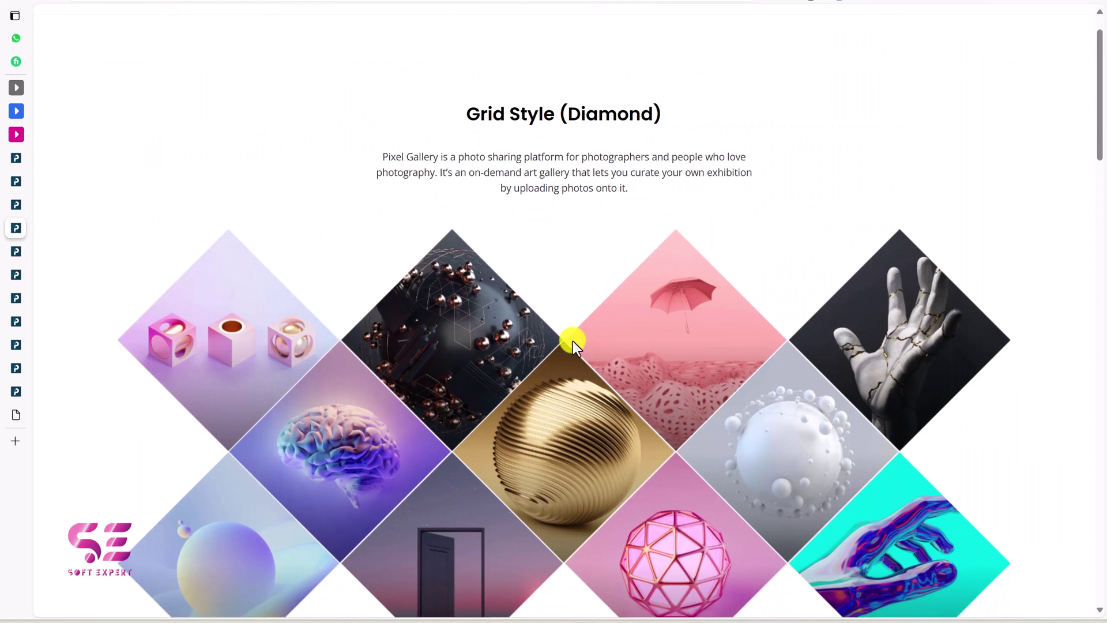
scroll(432, 332, "down", 2)
left_click(524, 359)
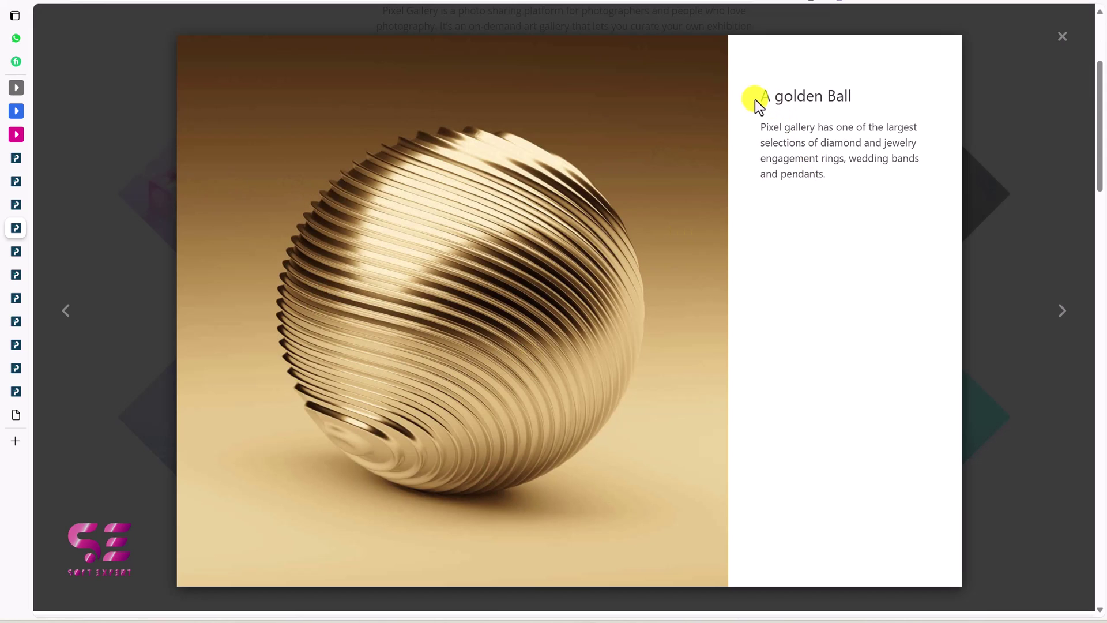
left_click(1054, 35)
Preview the Ultimate Fist and Ponky Edgey tiles, then enlarge Wild Beauty from Ellipse.
left_click(851, 253)
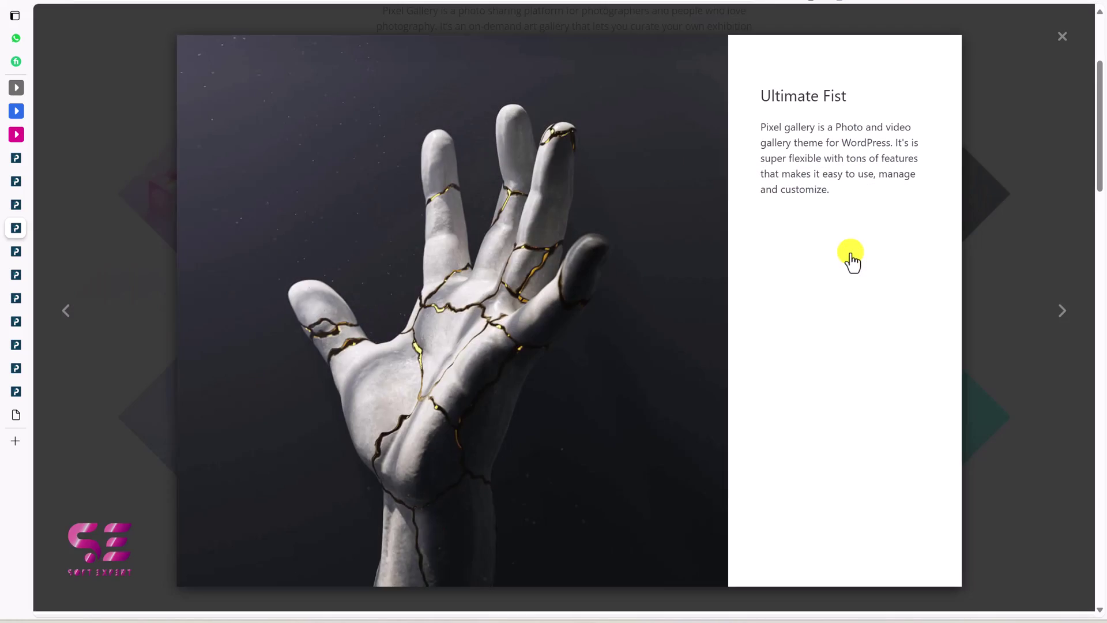
key("Escape")
scroll(830, 291, "down", 8)
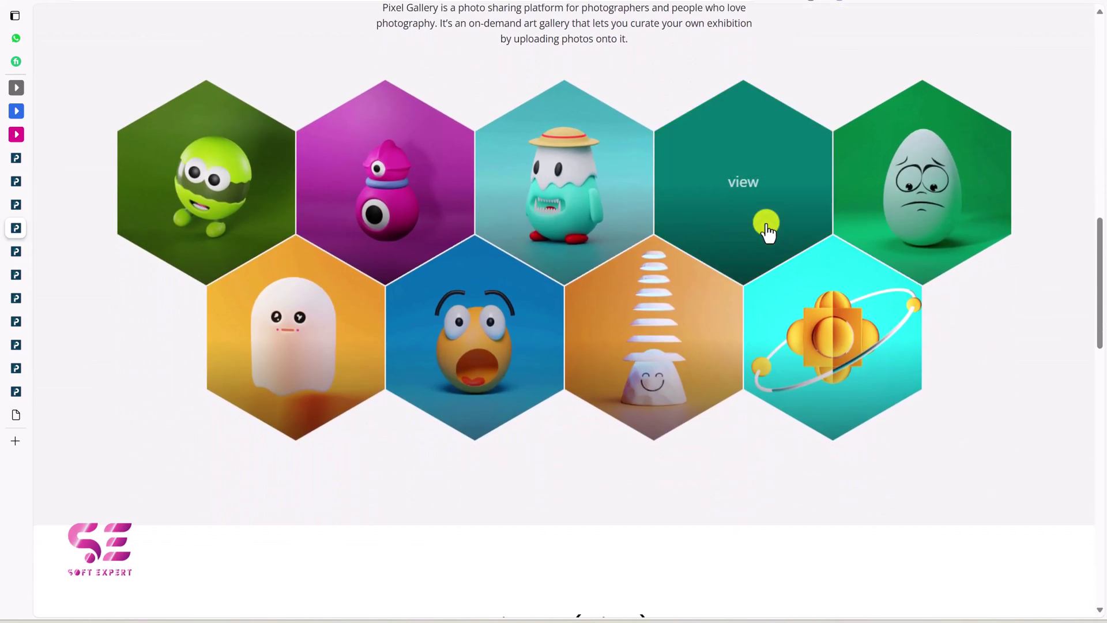
left_click(766, 228)
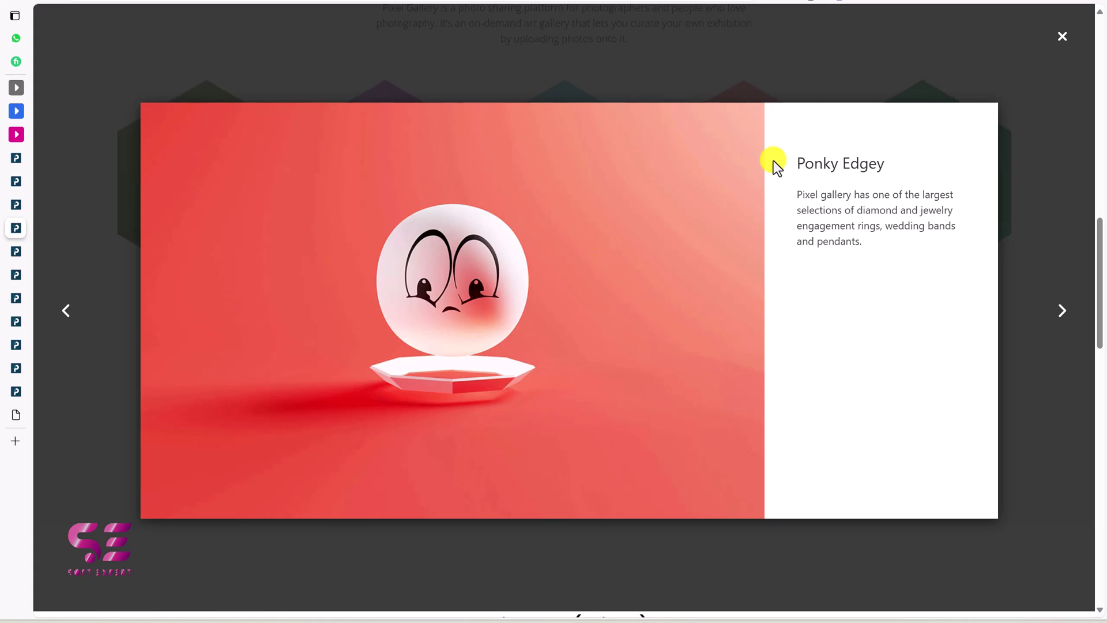
left_click(1064, 39)
scroll(712, 288, "down", 10)
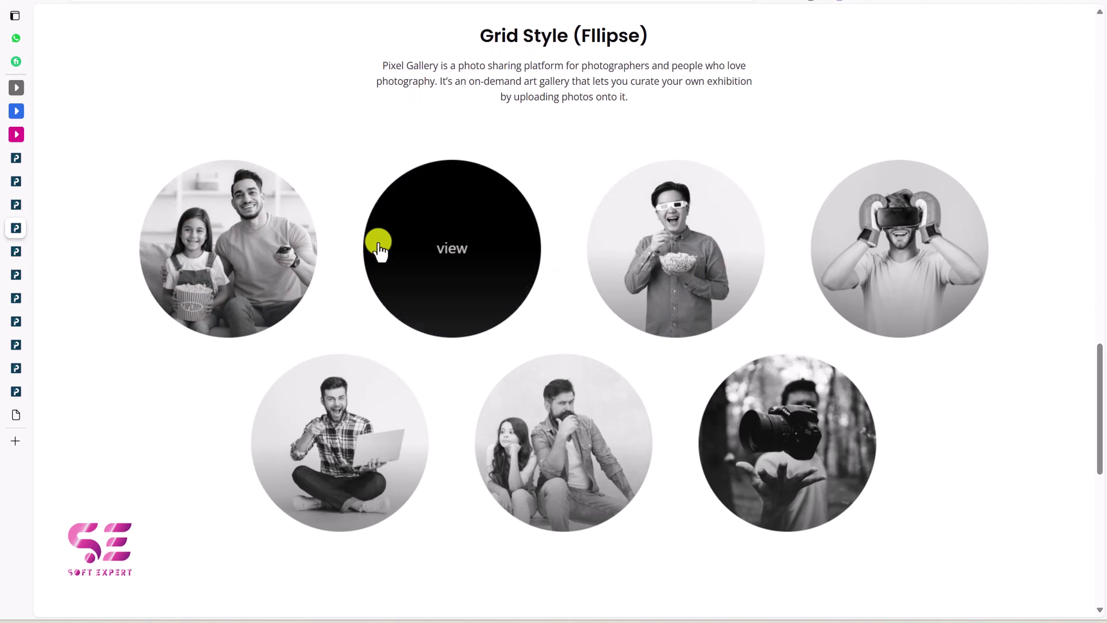
left_click(460, 251)
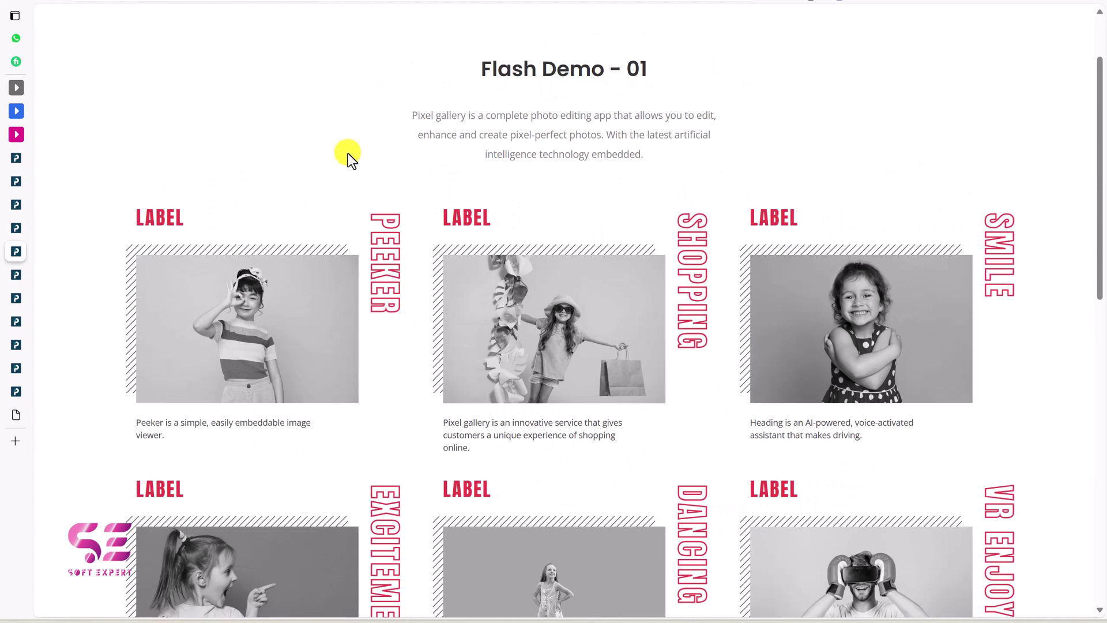
View the Flash Smile tile's panel and full-size photo, then close both.
left_click(847, 273)
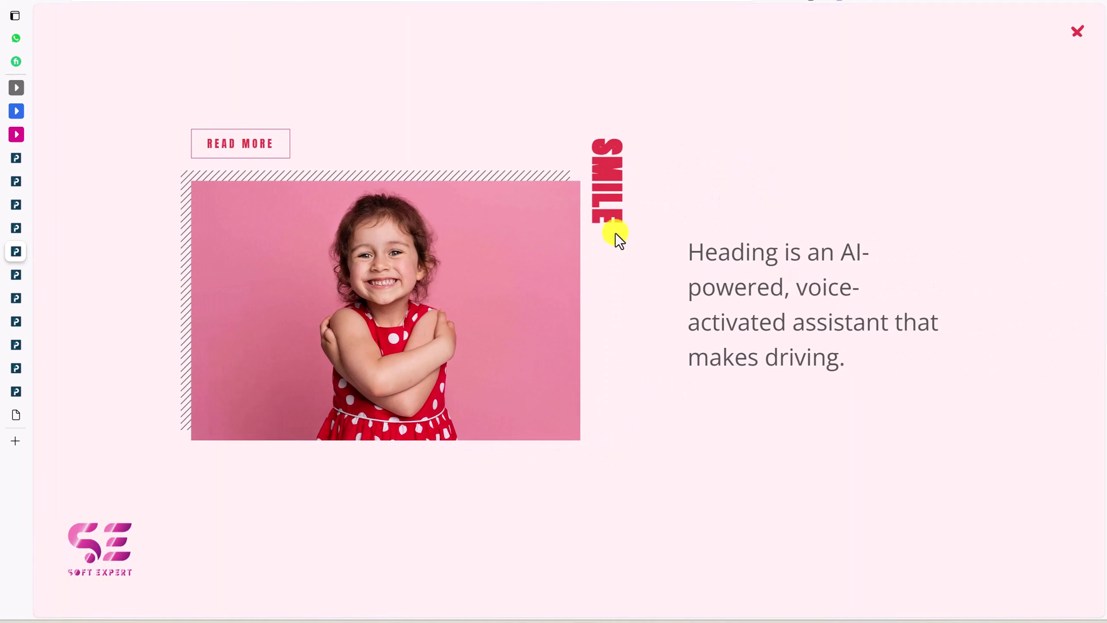
left_click(277, 144)
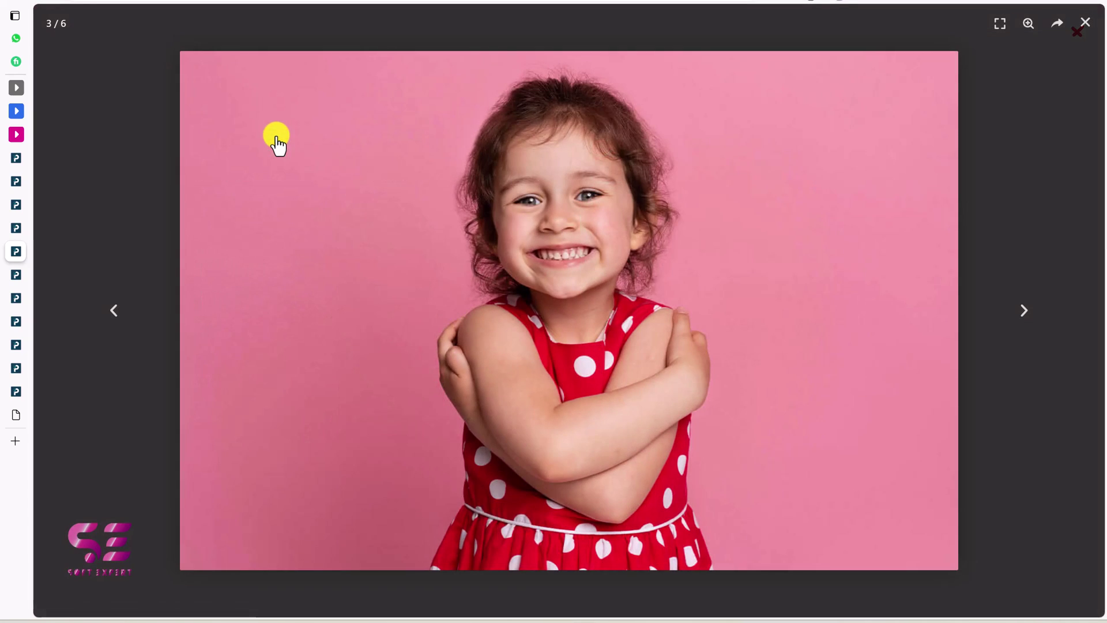
left_click(1083, 23)
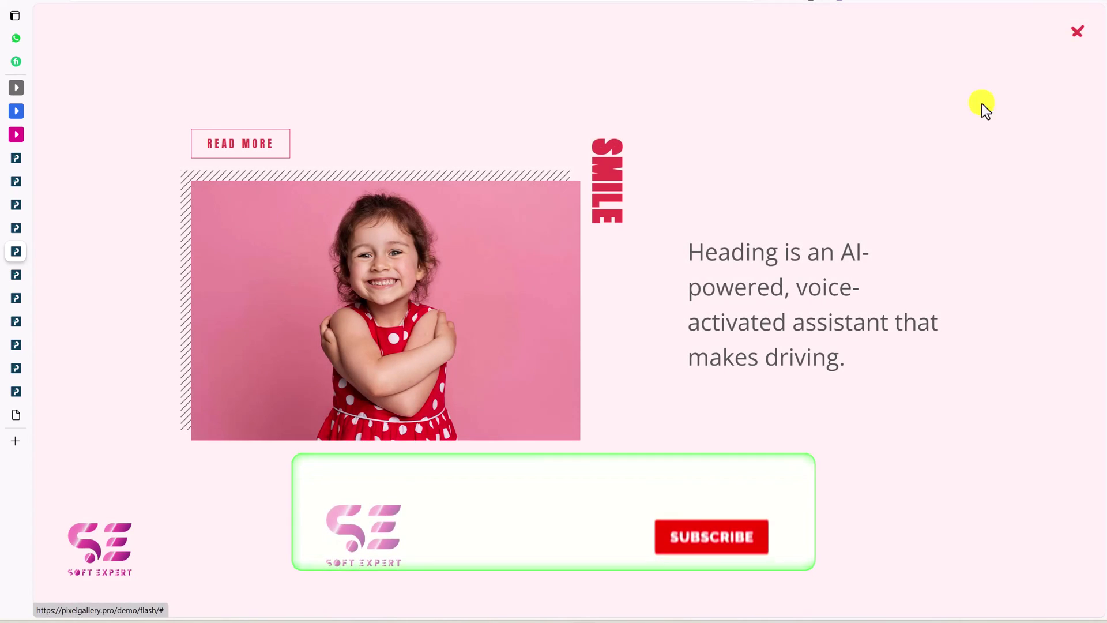
left_click(1073, 35)
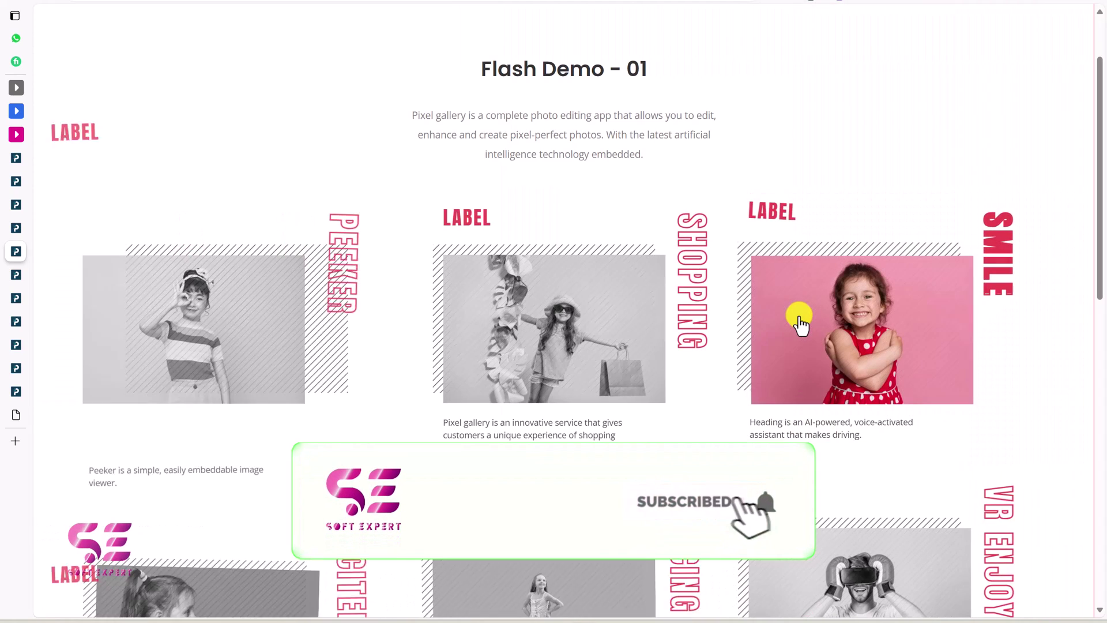
Enlarge and close the Fixer Black Shapes image, then scroll to Heron Demo-1.
scroll(795, 314, "down", 2)
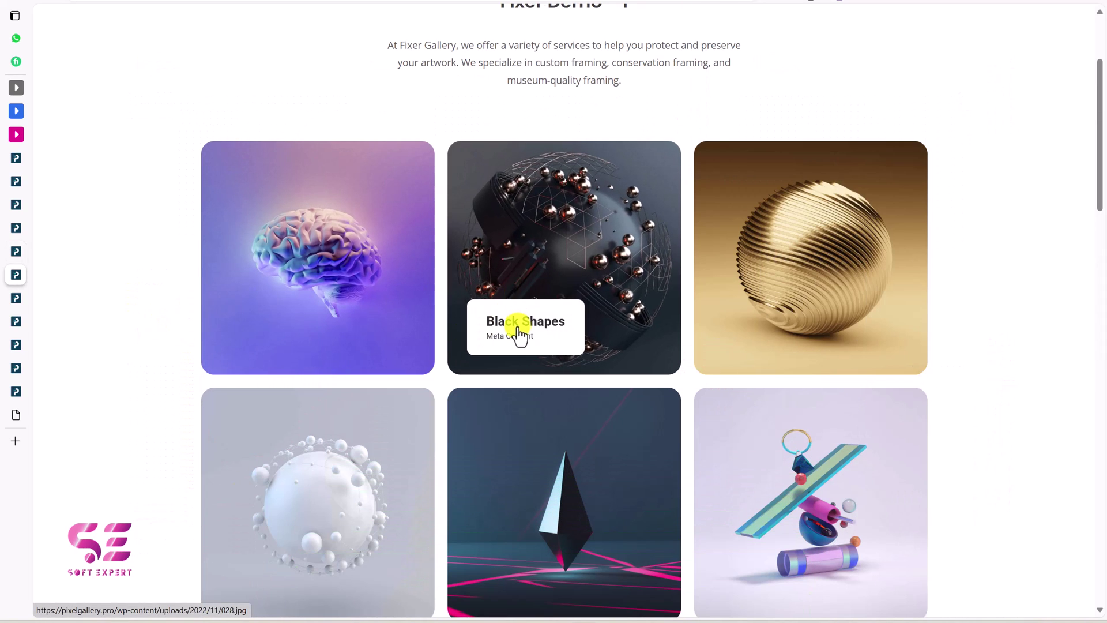
left_click(518, 335)
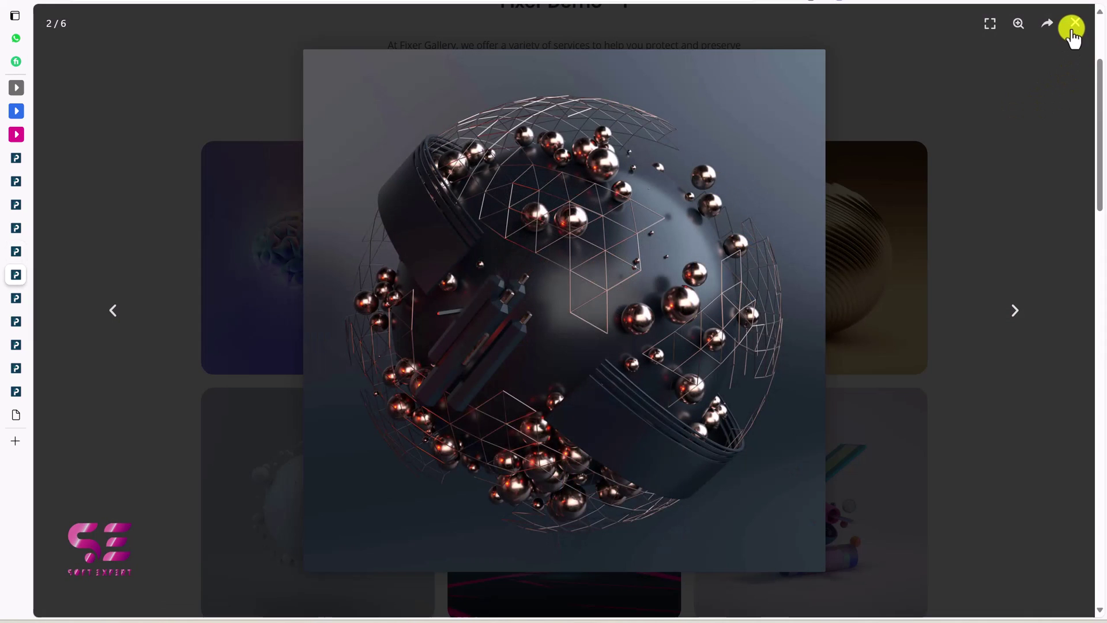
left_click(1073, 26)
scroll(800, 217, "down", 10)
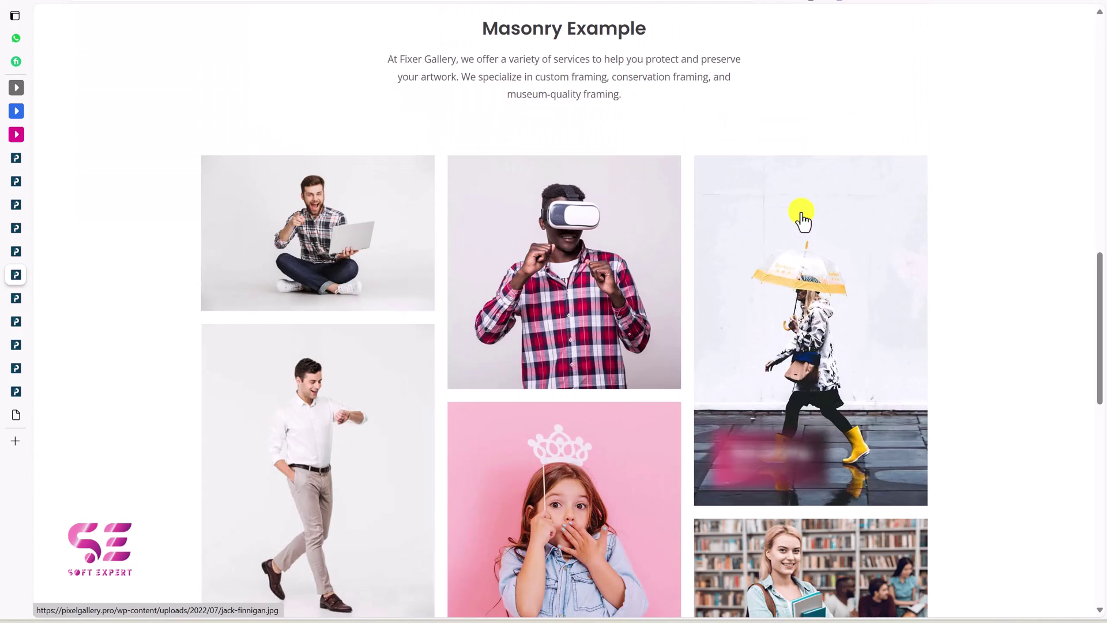
scroll(365, 289, "down", 3)
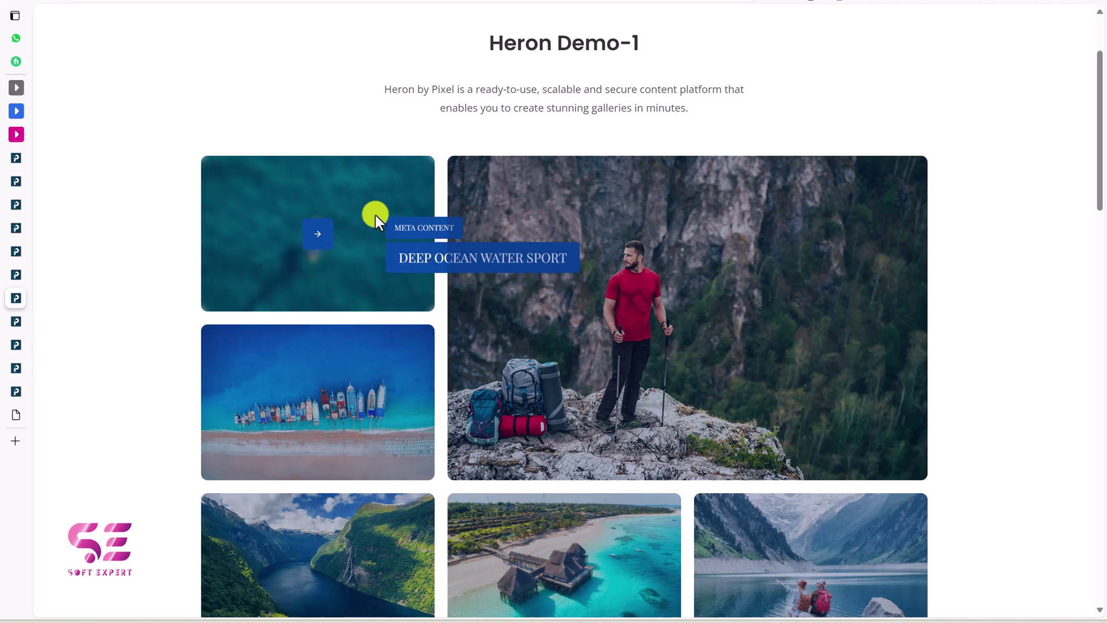
Fan out and restore the FREEZING images, then go to the Maven gallery.
scroll(373, 200, "down", 10)
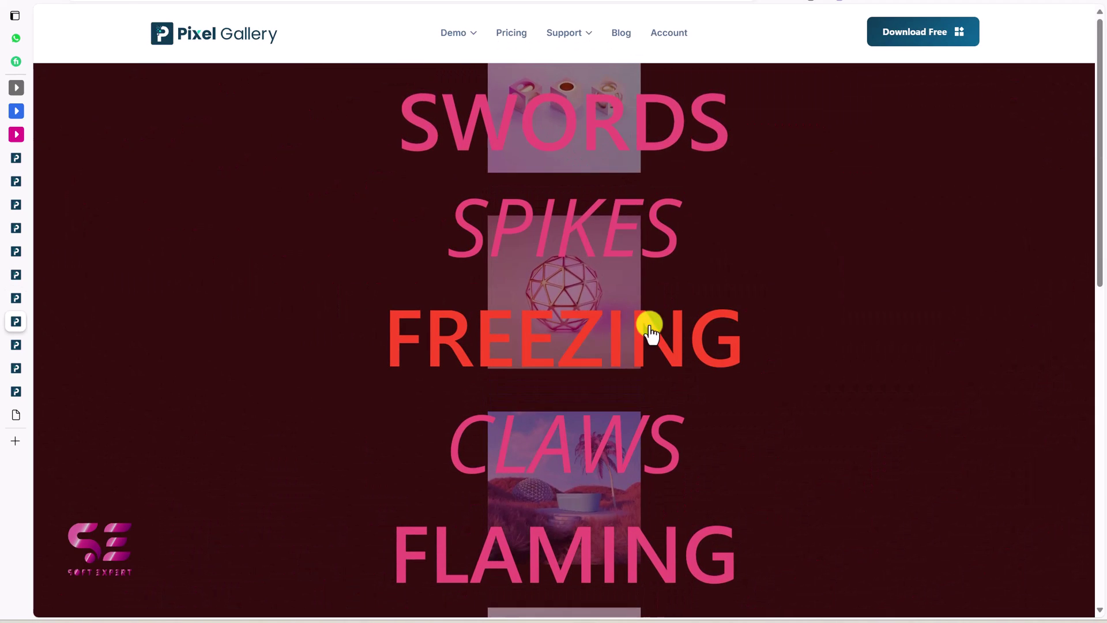
left_click(608, 349)
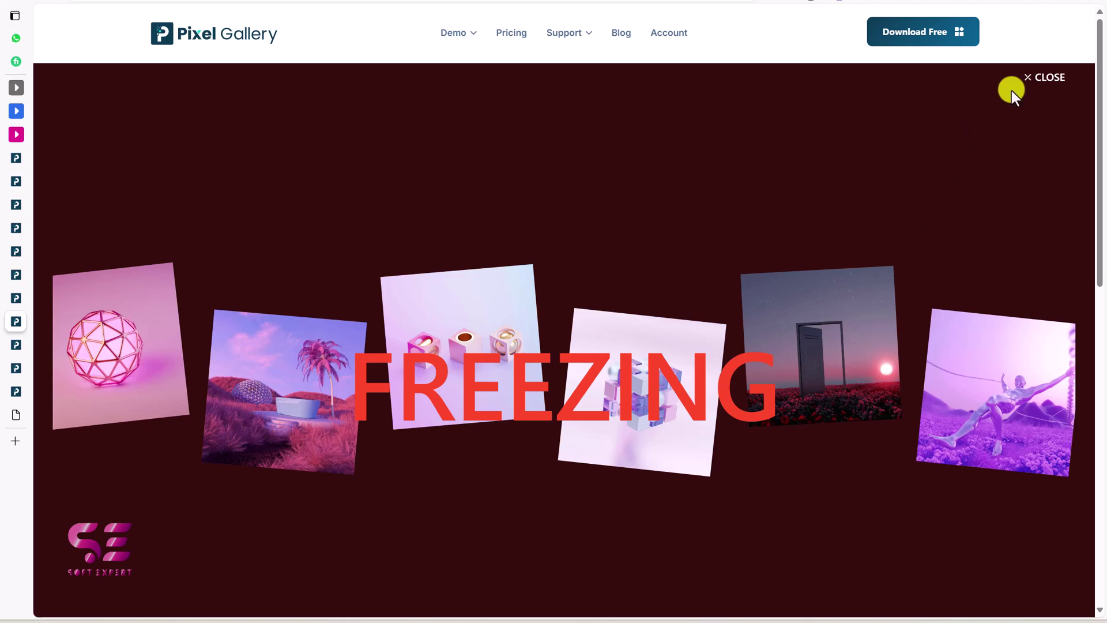
left_click(1035, 76)
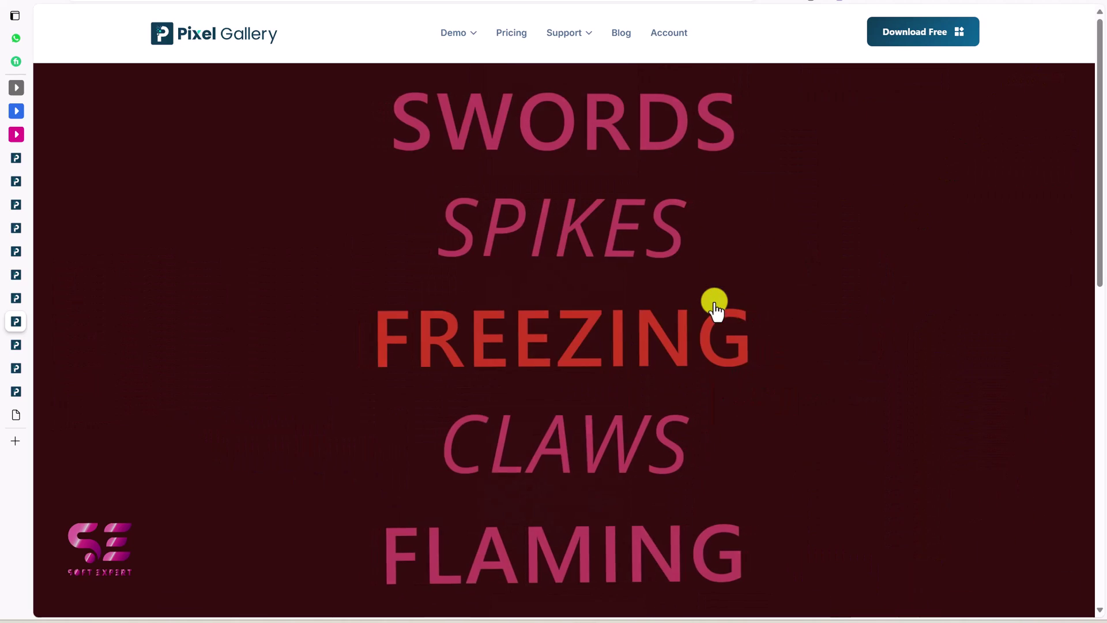
left_click(715, 308)
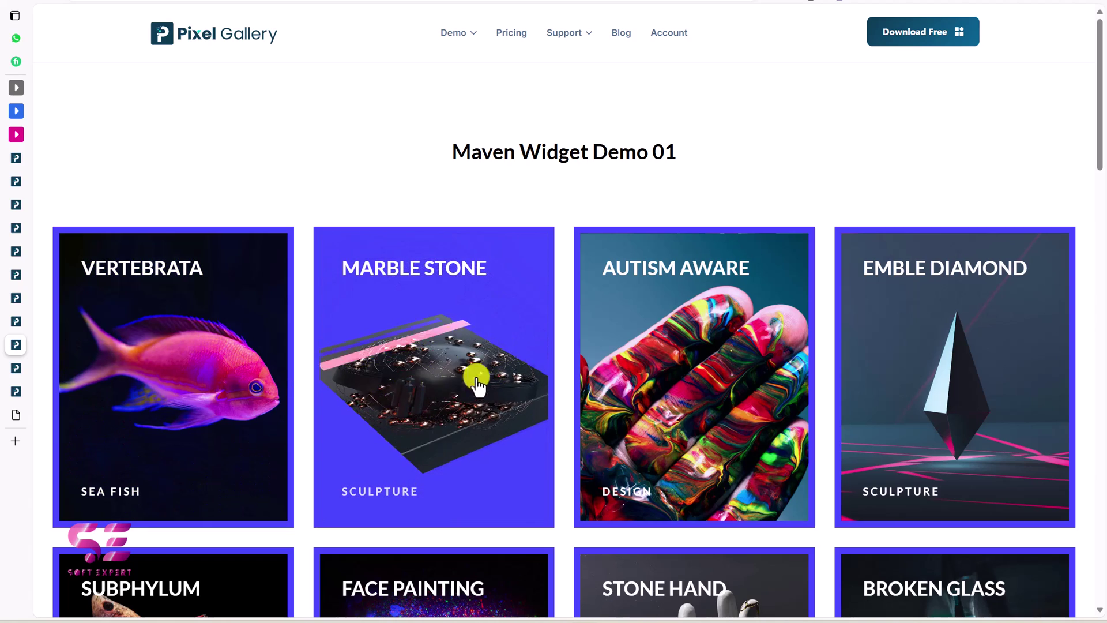
Browse the Panda Demo - 01 and Pastel Widget Demo 01 pages and explore Paris.
key("ctrl+Tab")
scroll(643, 375, "down", 1)
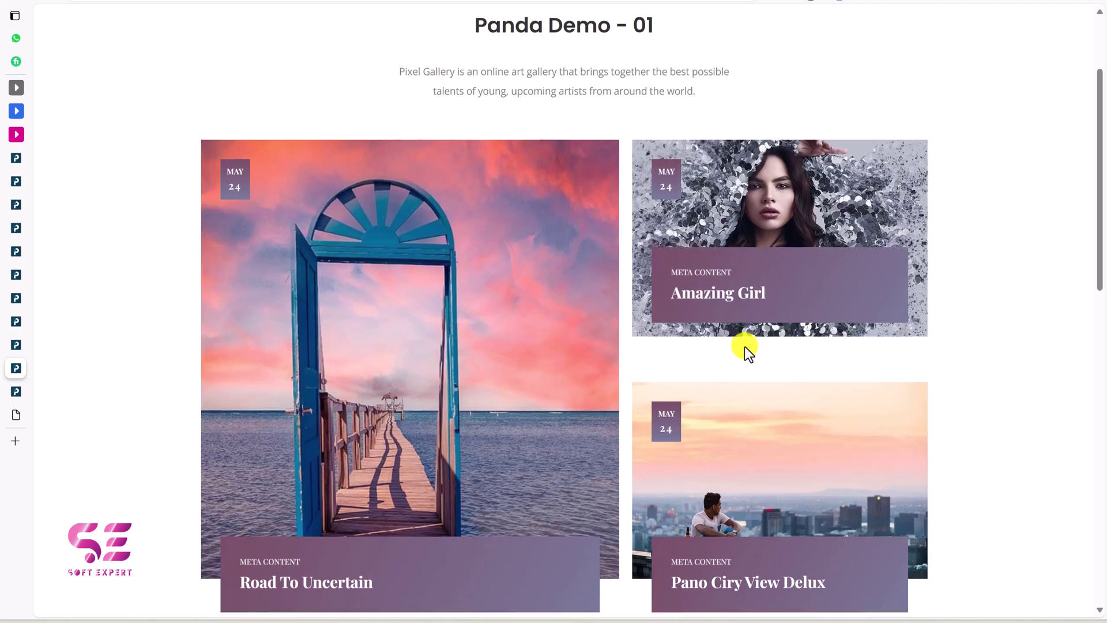
scroll(744, 346, "down", 5)
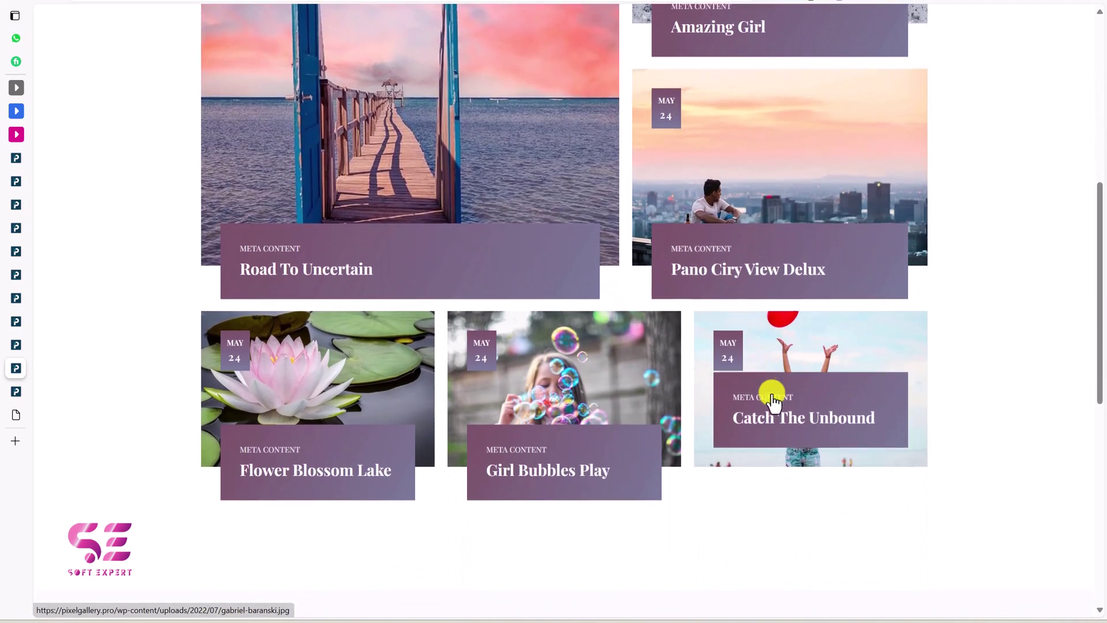
key("ctrl+Tab")
scroll(662, 432, "down", 2)
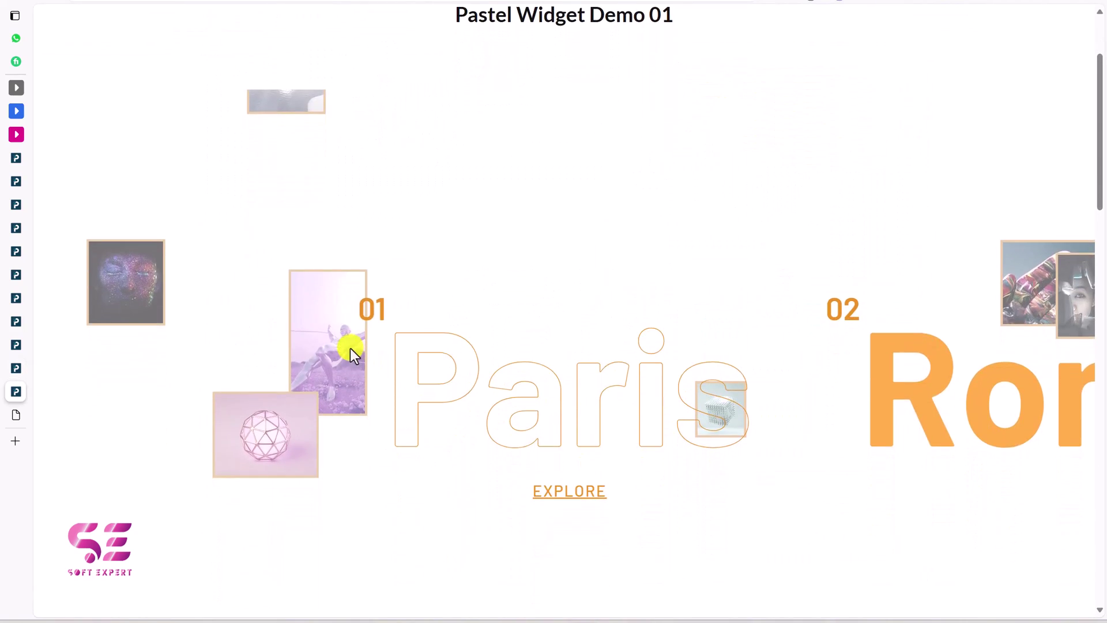
left_click(559, 491)
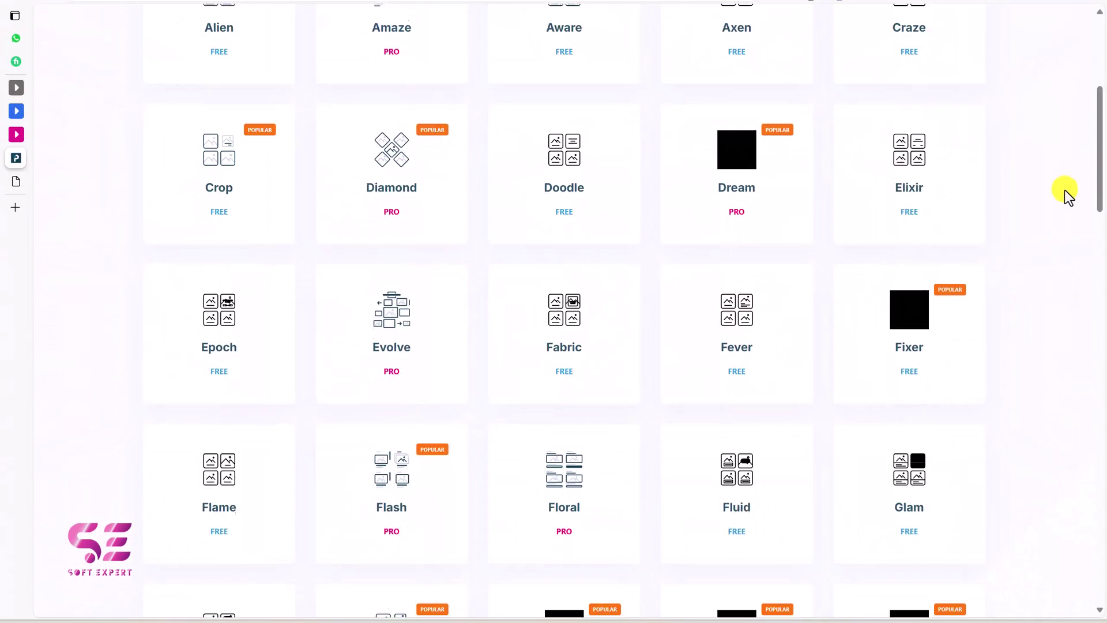
Scroll through the widget grid and download the free plugin as pixel-gallery.zip.
scroll(1064, 190, "down", 2)
scroll(1064, 189, "down", 6)
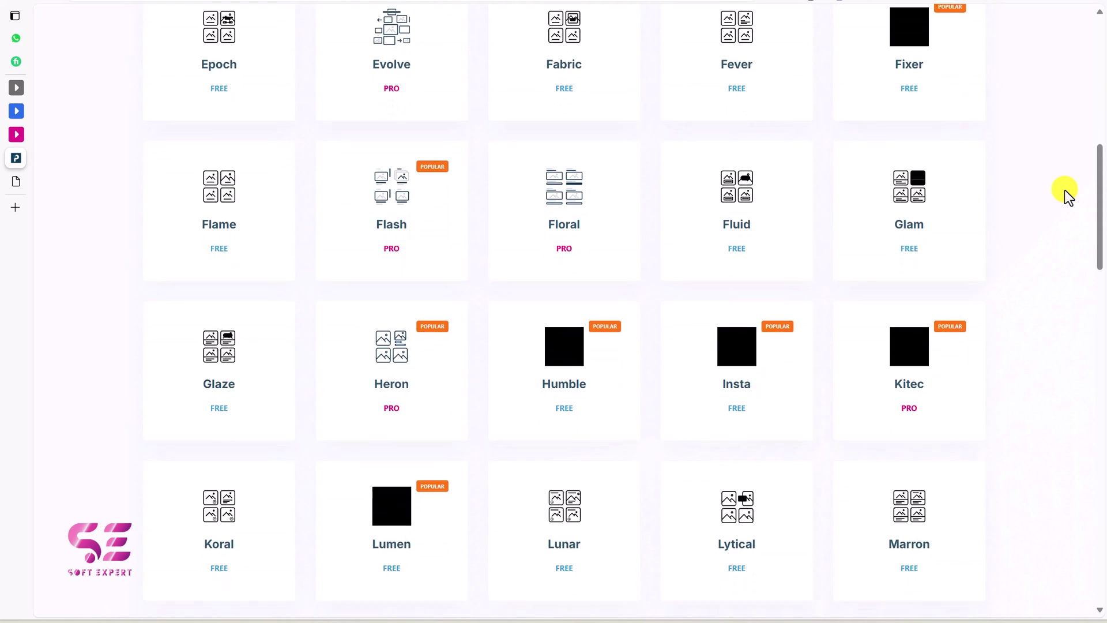
scroll(1064, 189, "down", 5)
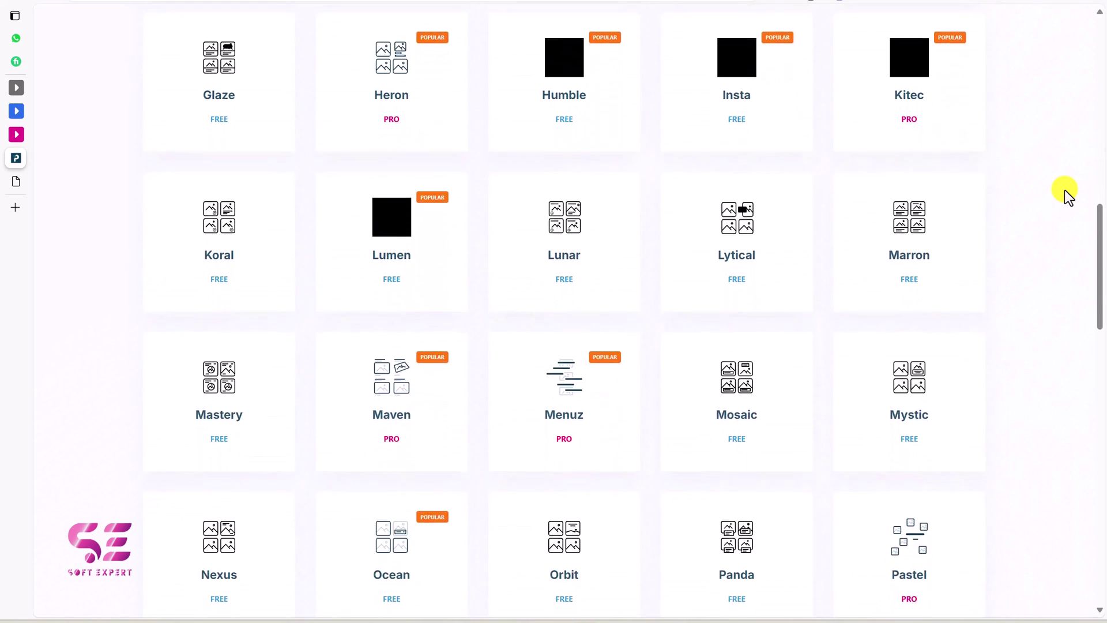
scroll(1064, 189, "down", 2)
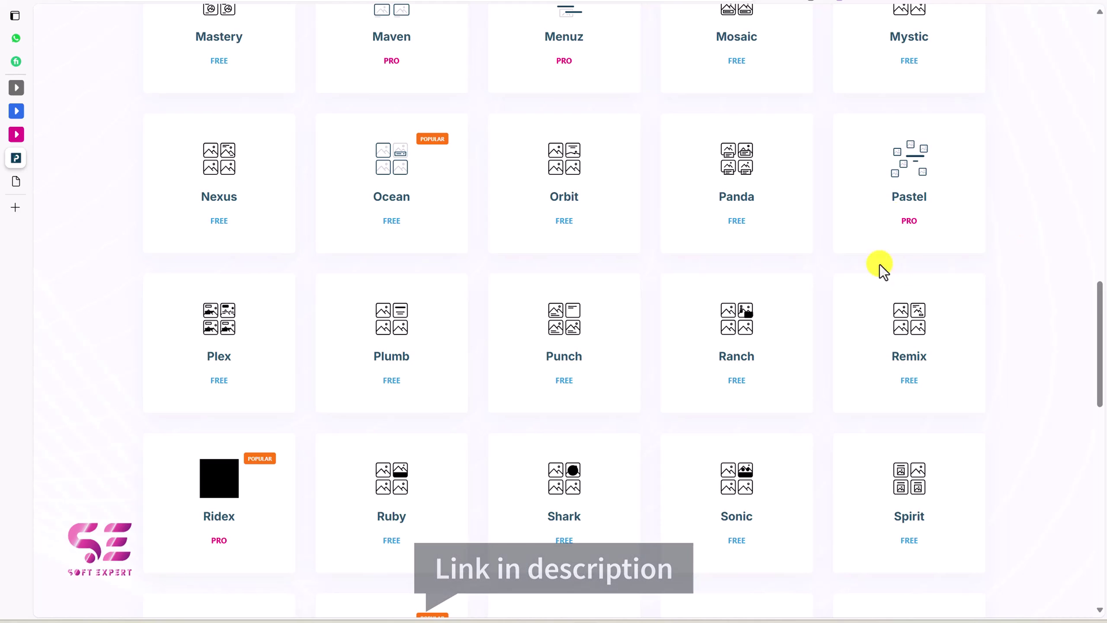
scroll(914, 250, "up", 10)
scroll(914, 249, "up", 12)
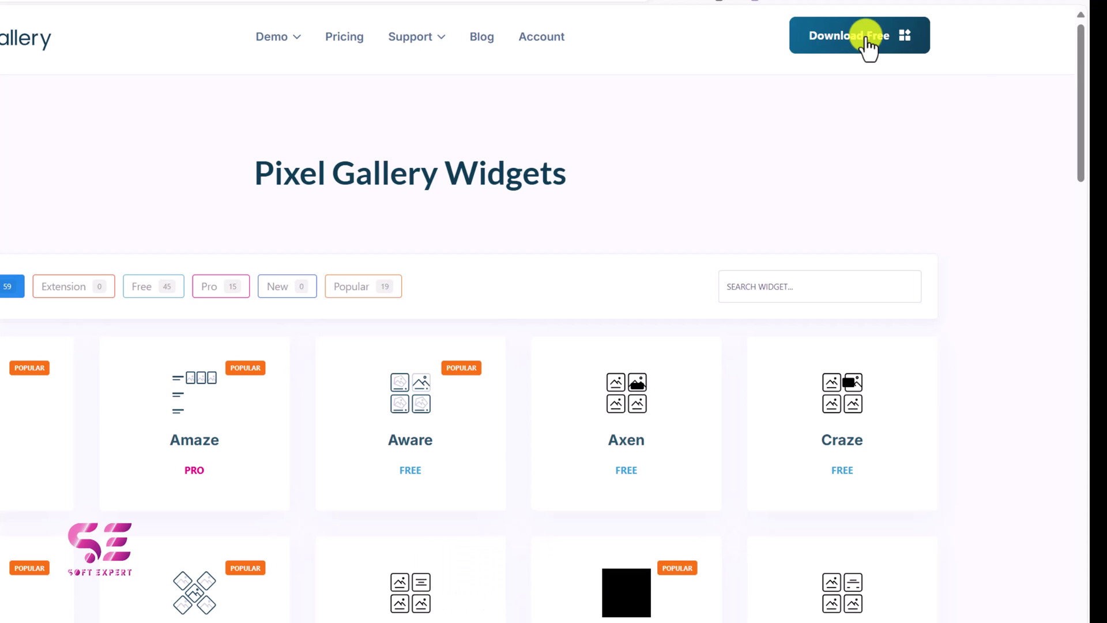
left_click(868, 46)
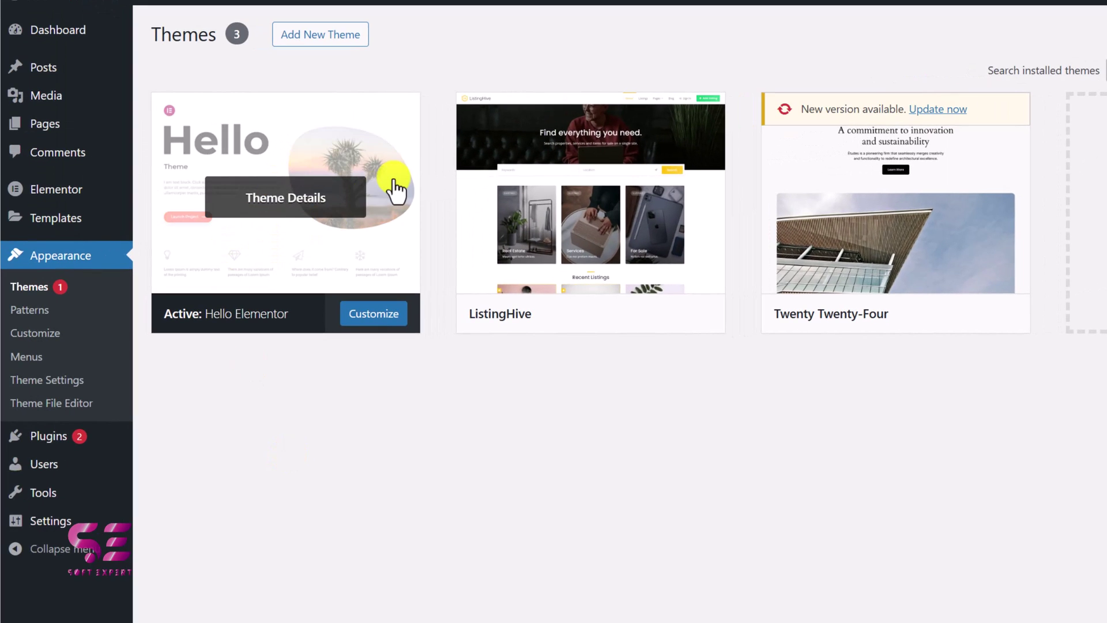
Choose pixel-gallery.zip in the Upload Plugin form under Plugins > Add New Plugin.
mouse_move(103, 200)
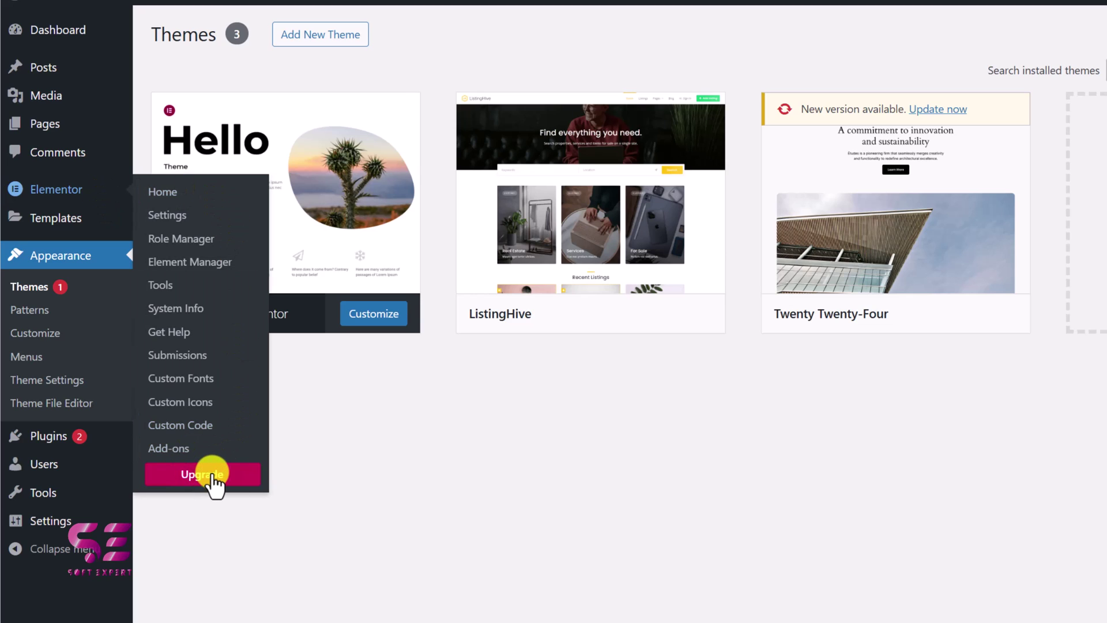
mouse_move(21, 450)
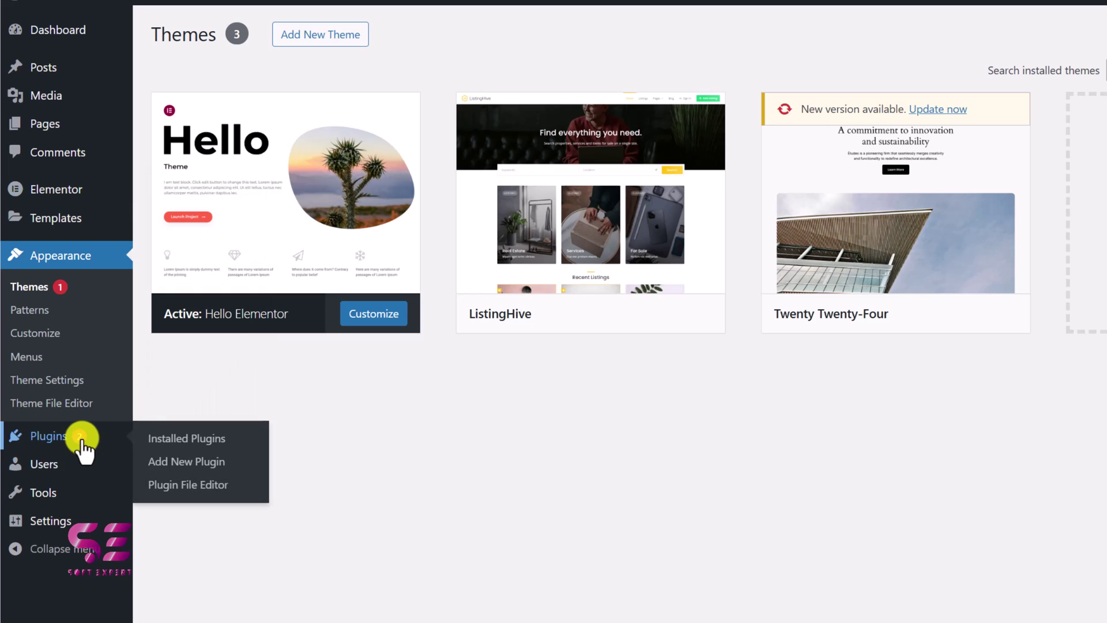
left_click(171, 464)
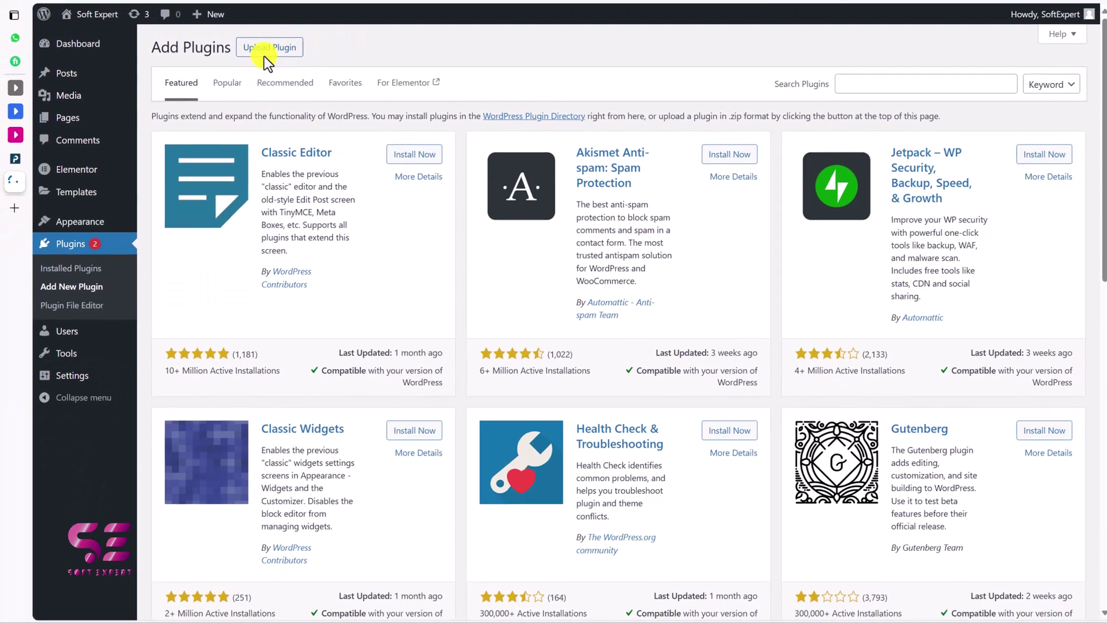
left_click(267, 50)
left_click(535, 164)
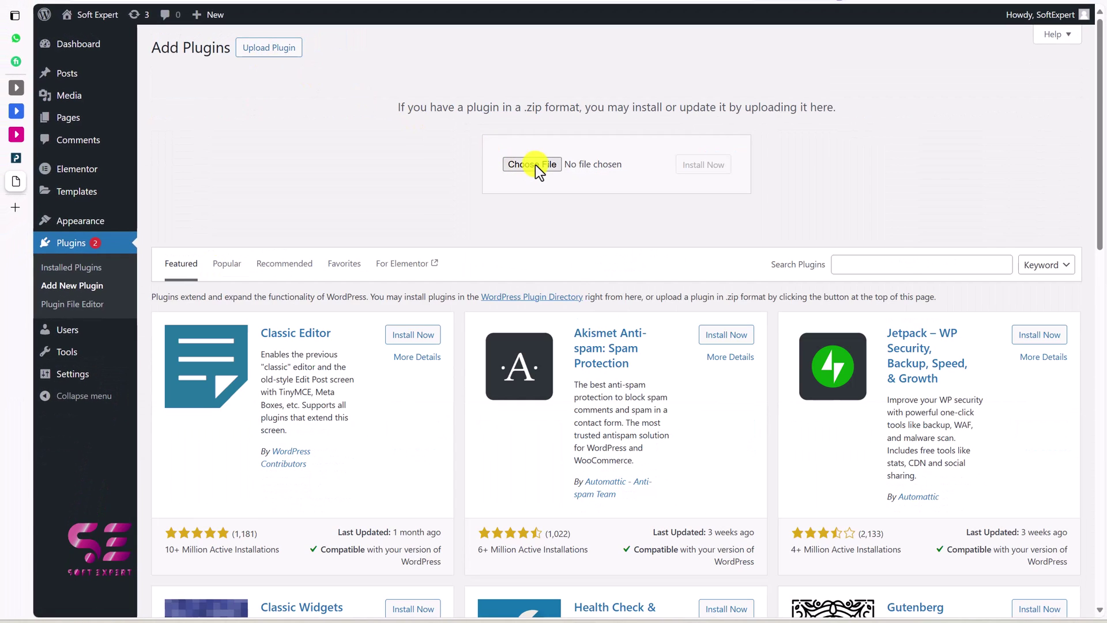
left_click(164, 99)
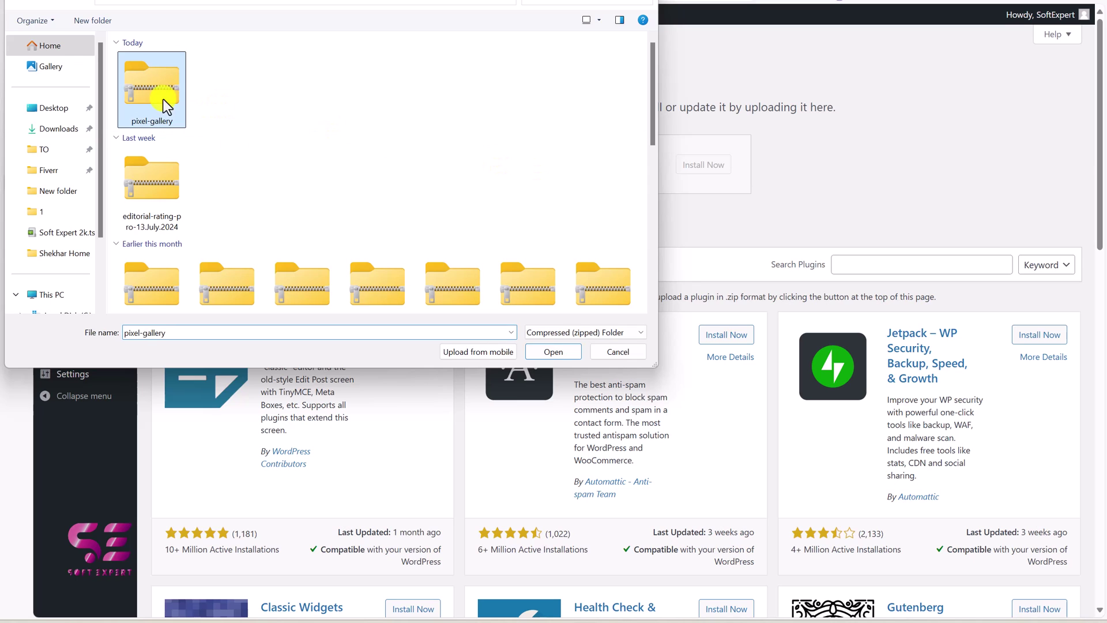
left_click(553, 352)
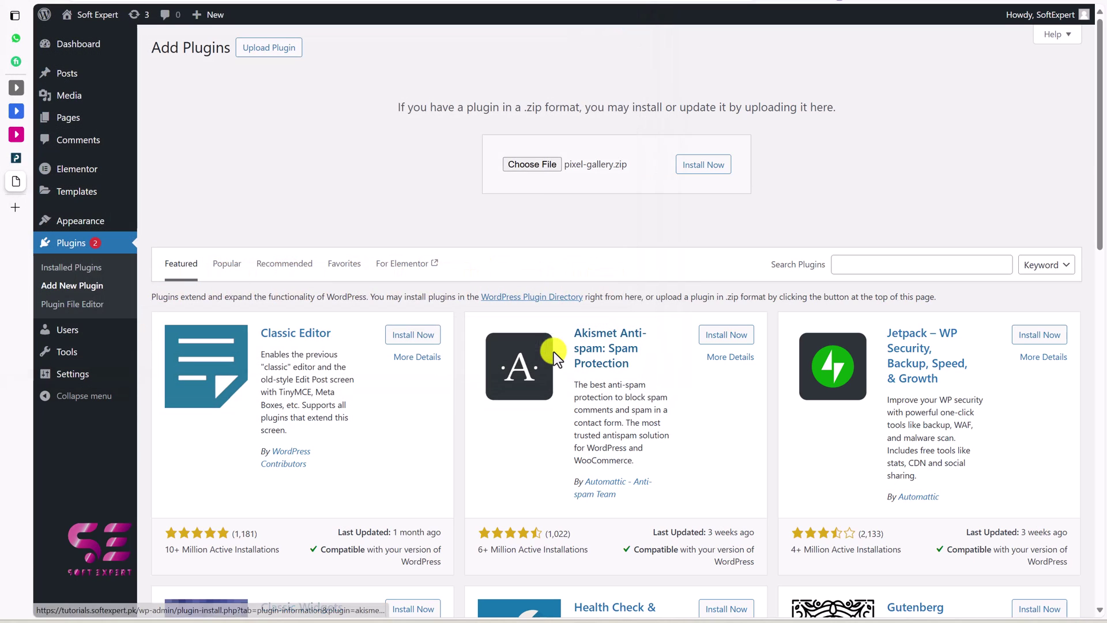
Install and activate Pixel Gallery, enable all Core Widgets, and save the settings.
left_click(694, 167)
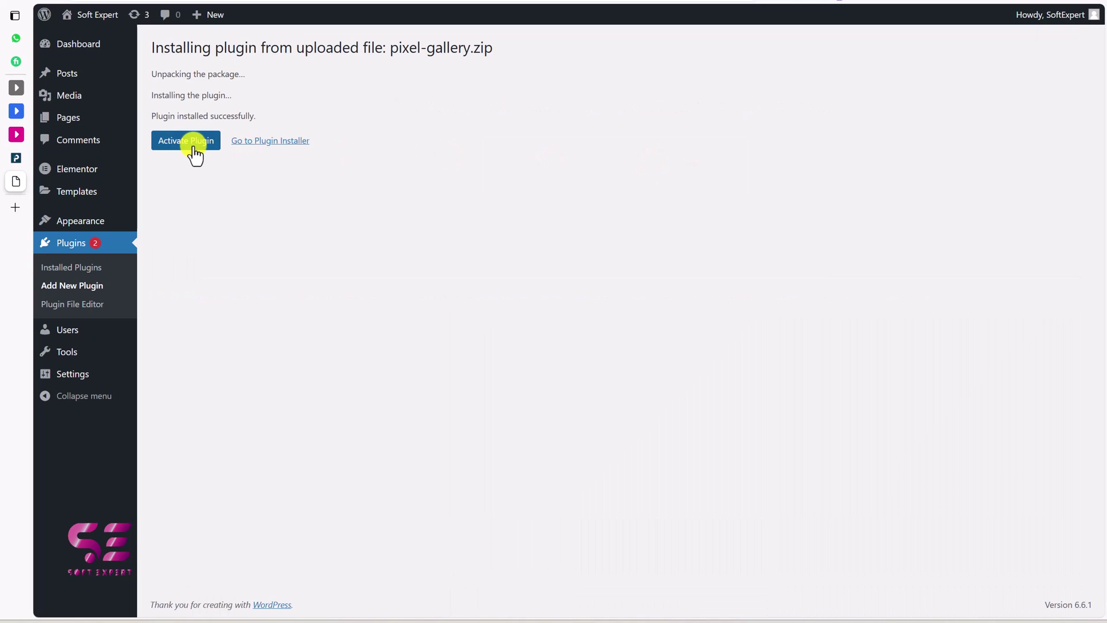
left_click(195, 154)
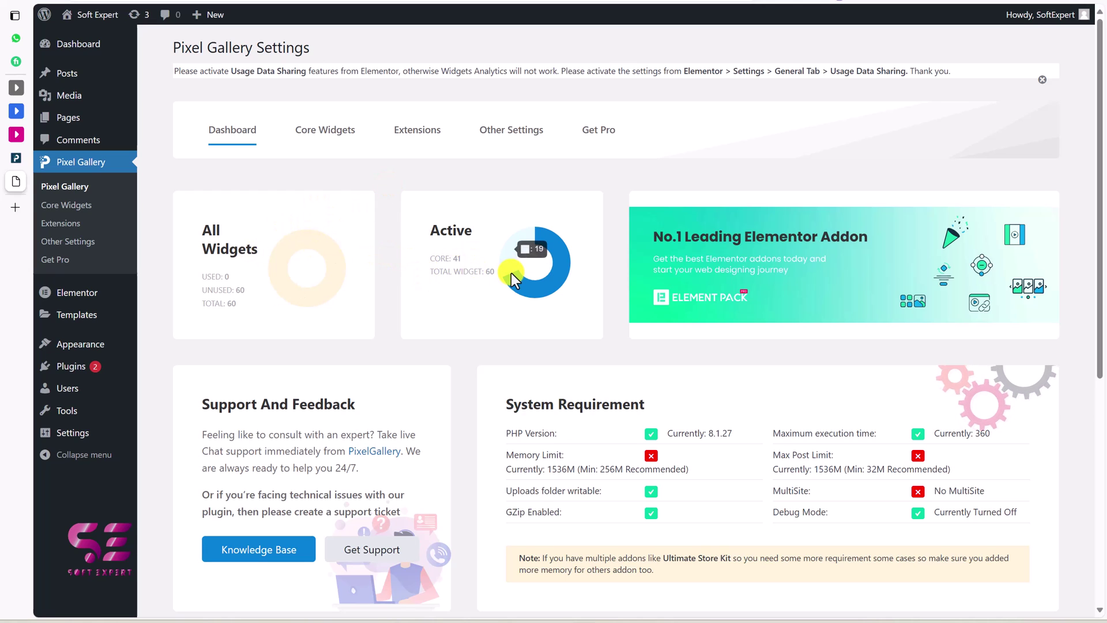
left_click(334, 136)
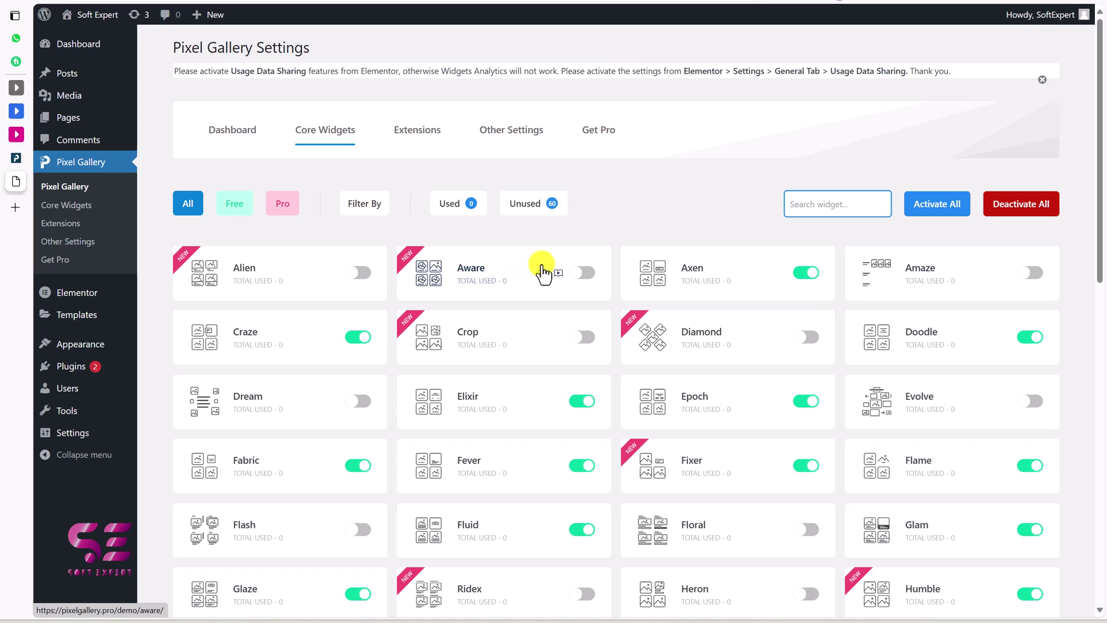
scroll(597, 243, "down", 1)
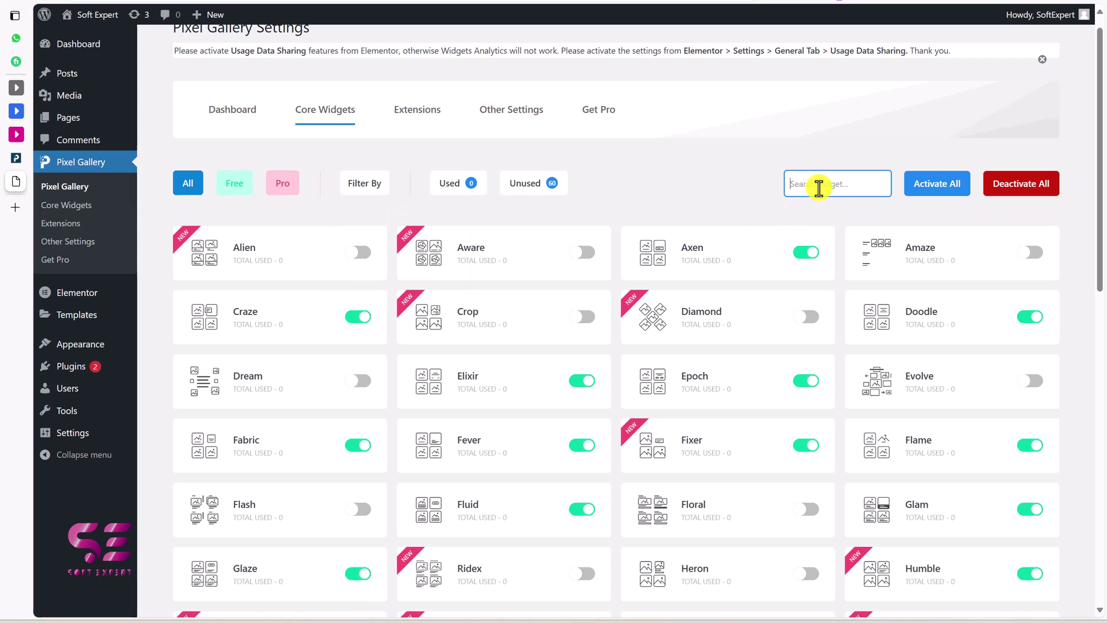
left_click(925, 189)
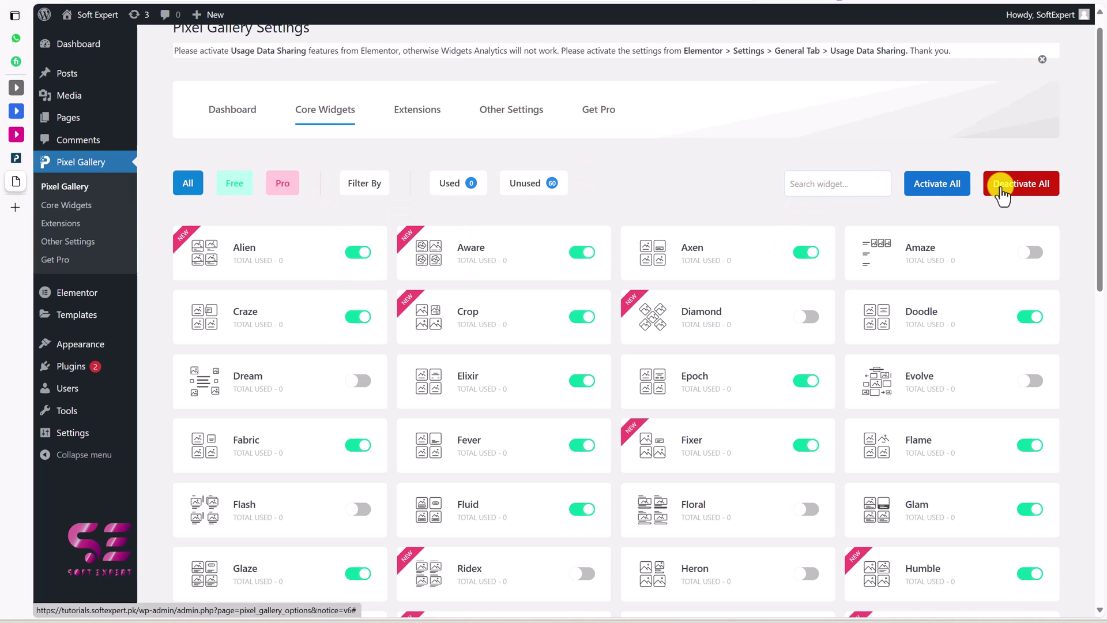
scroll(672, 244, "down", 10)
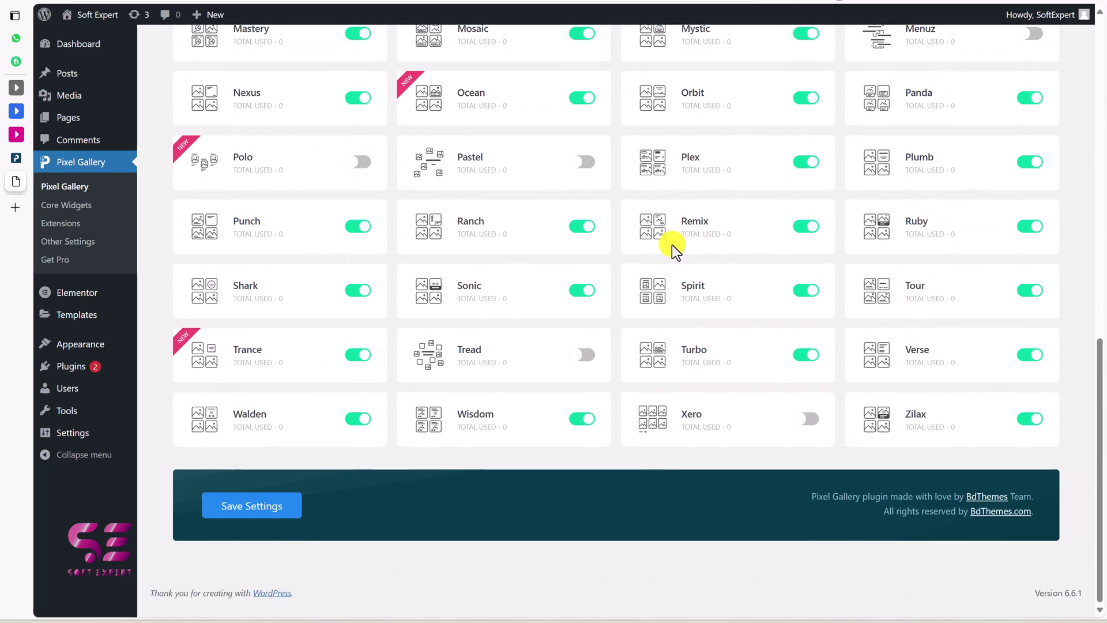
left_click(272, 514)
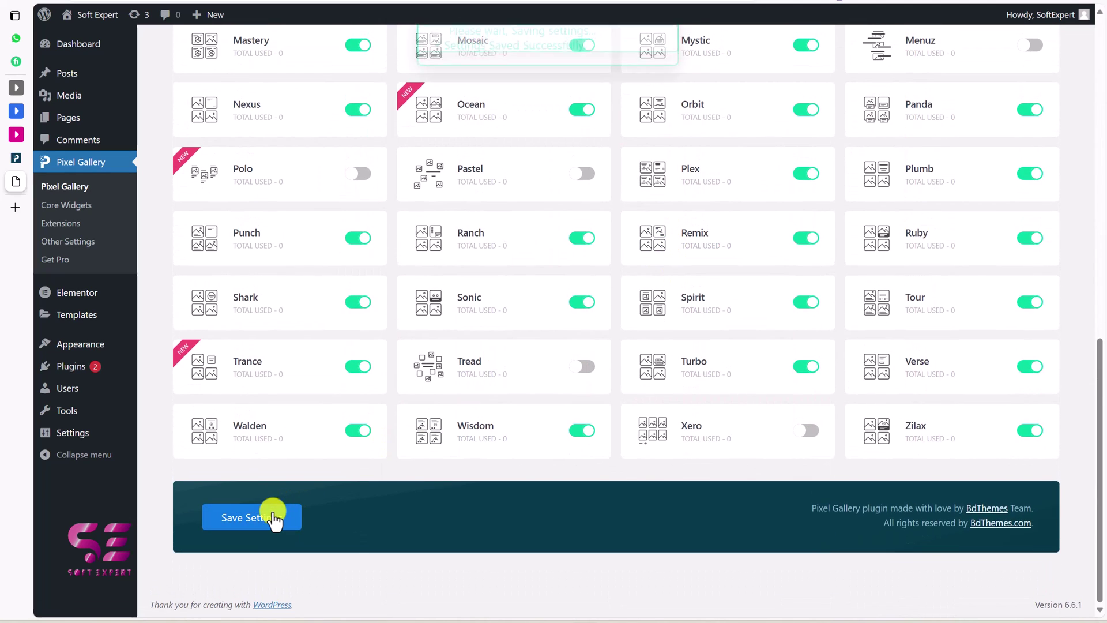
Create a new page titled Gallery and edit it with Elementor.
scroll(305, 282, "up", 12)
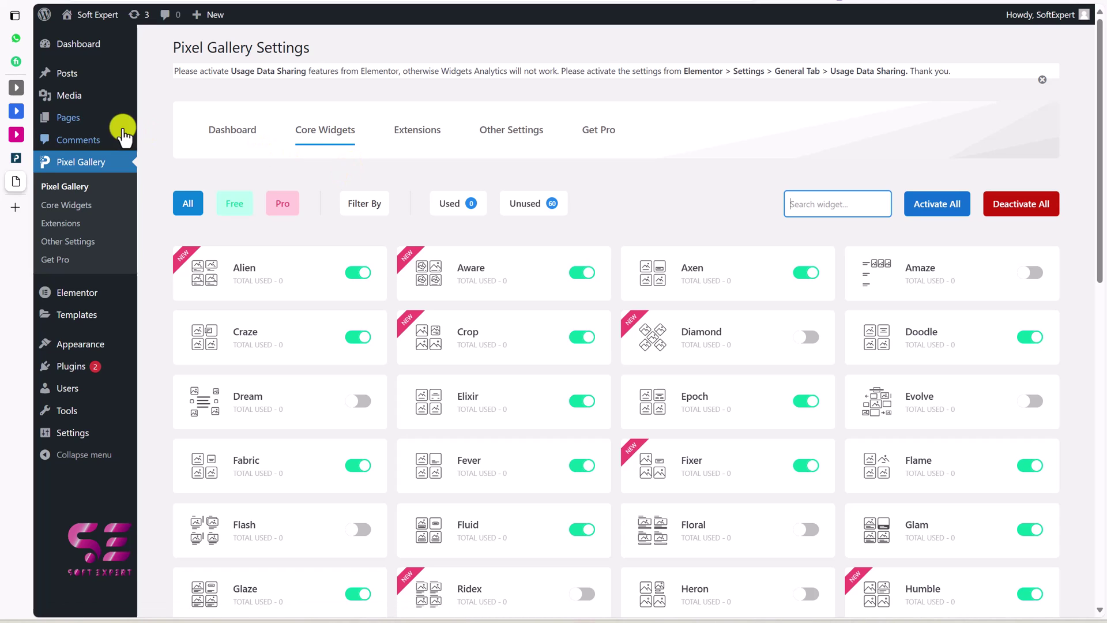
mouse_move(81, 117)
left_click(173, 136)
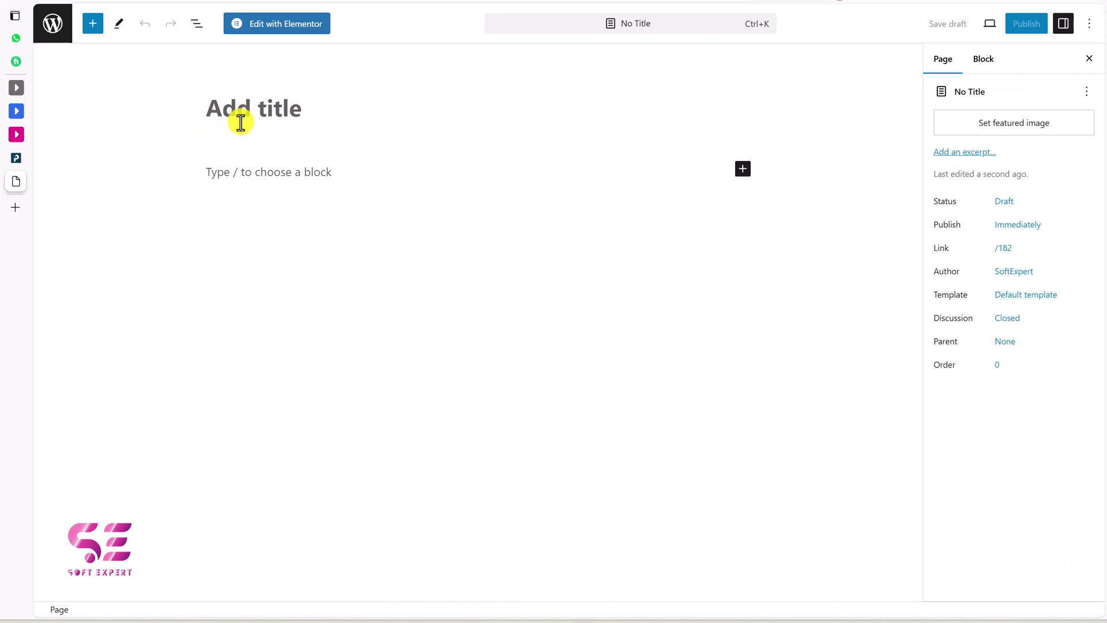
type("Gallery")
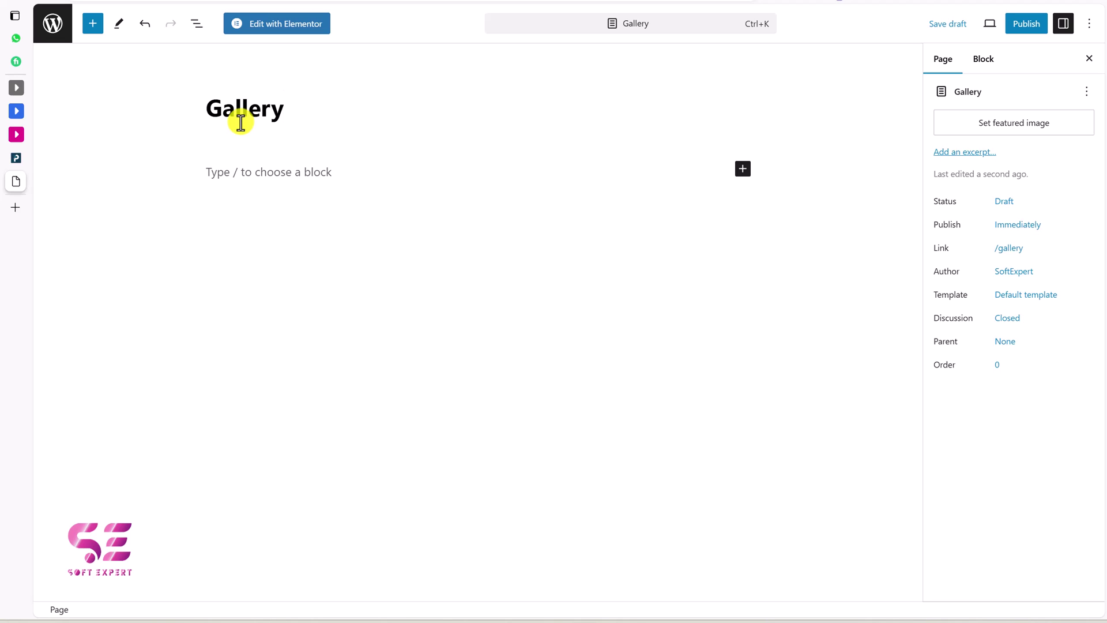
left_click(296, 25)
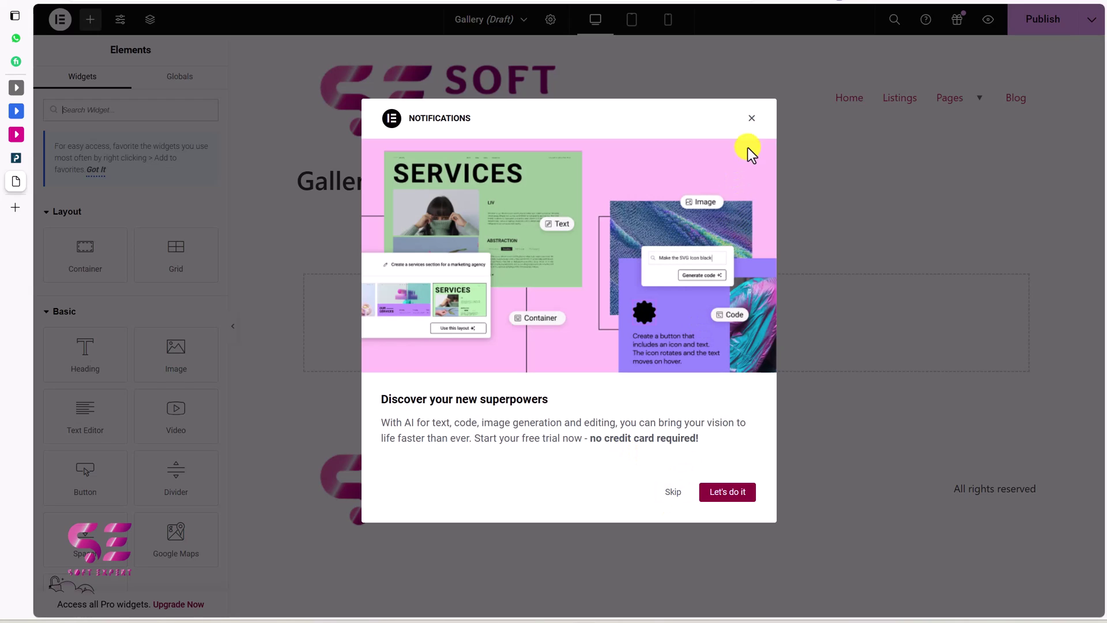
Dismiss the notifications popup and switch the page layout to Elementor Canvas.
left_click(752, 120)
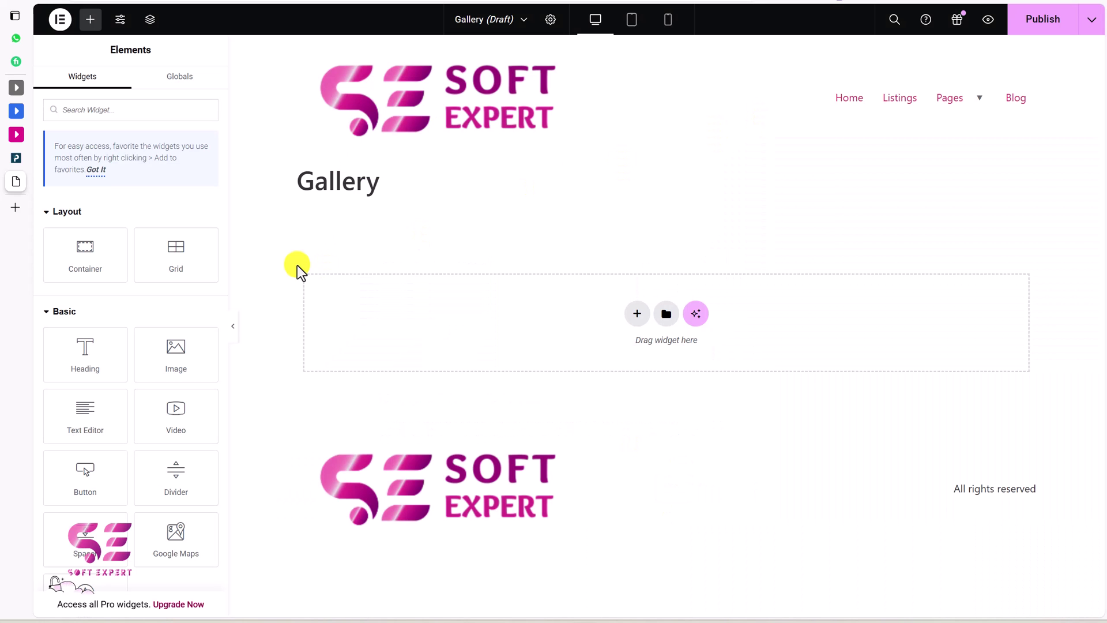
left_click(550, 20)
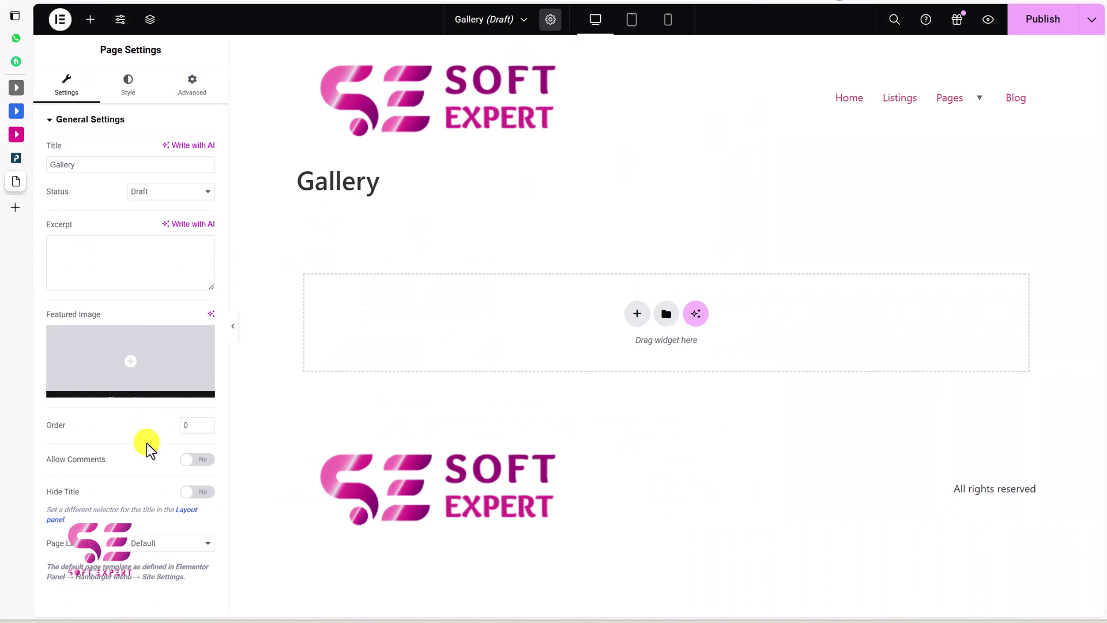
left_click(149, 542)
left_click(155, 565)
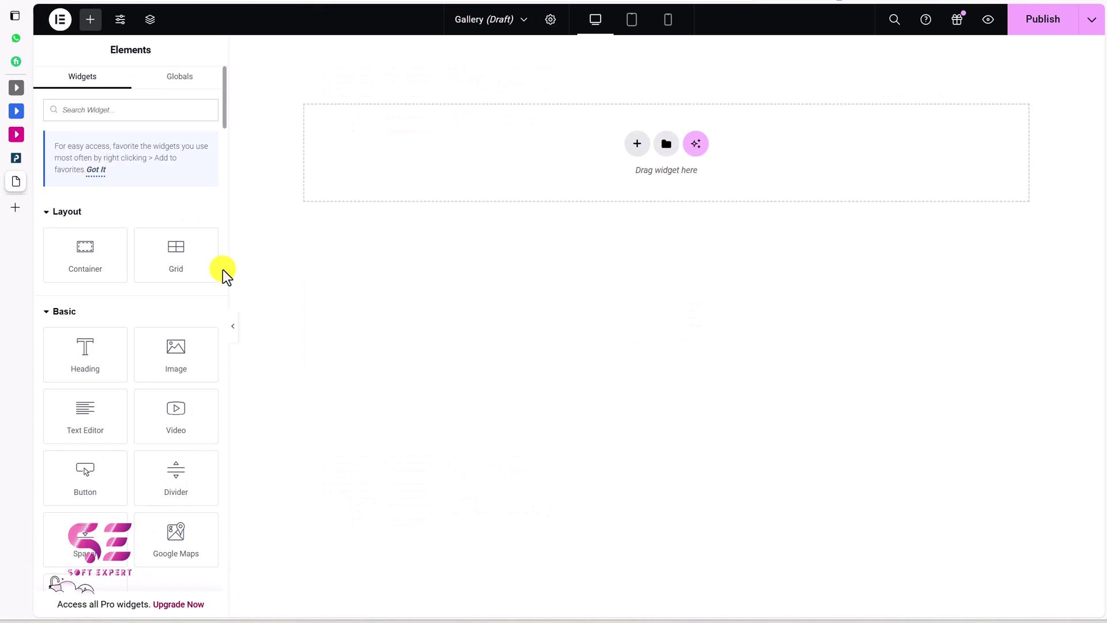
Search the widgets for 'gall' and drag a gallery widget onto the page.
left_click(147, 111)
type("ga")
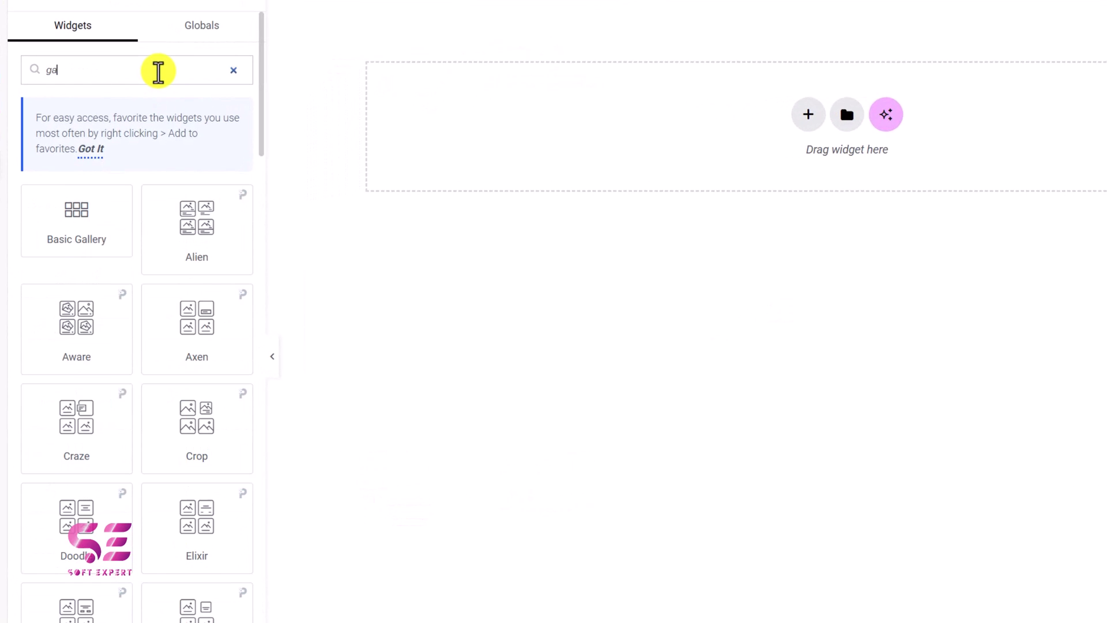
type("ll")
scroll(216, 242, "down", 1)
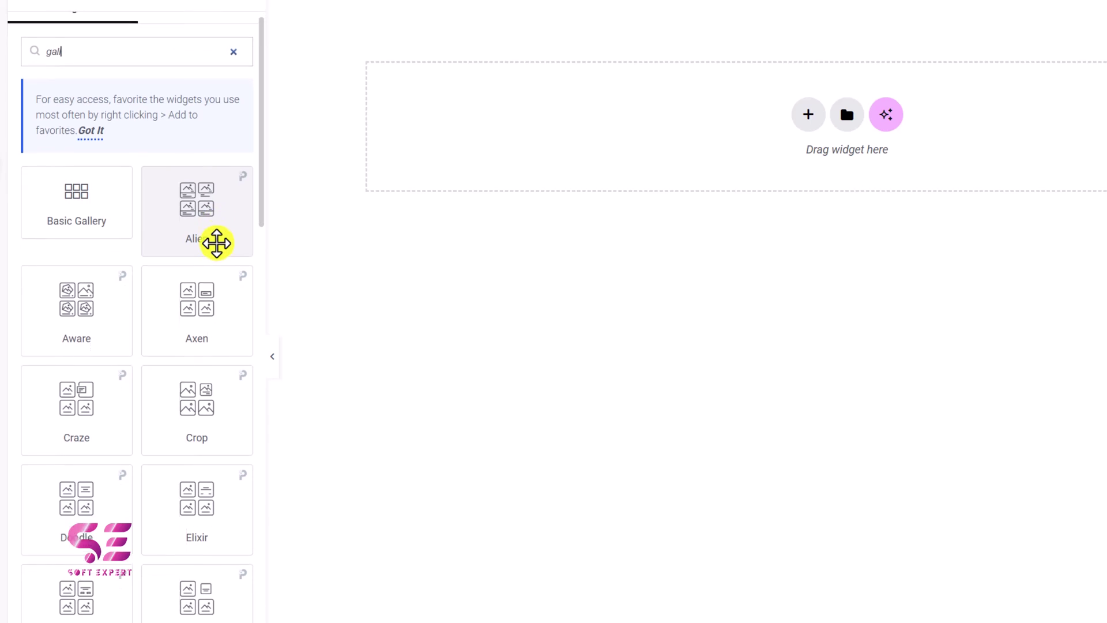
scroll(217, 243, "up", 1)
scroll(203, 252, "down", 1)
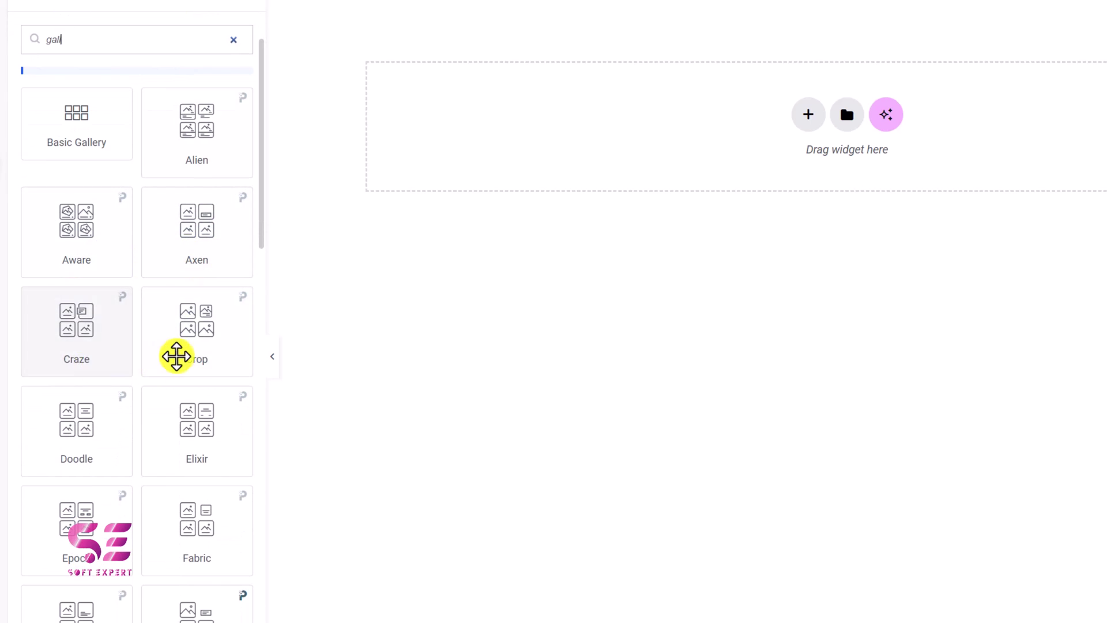
scroll(176, 356, "down", 8)
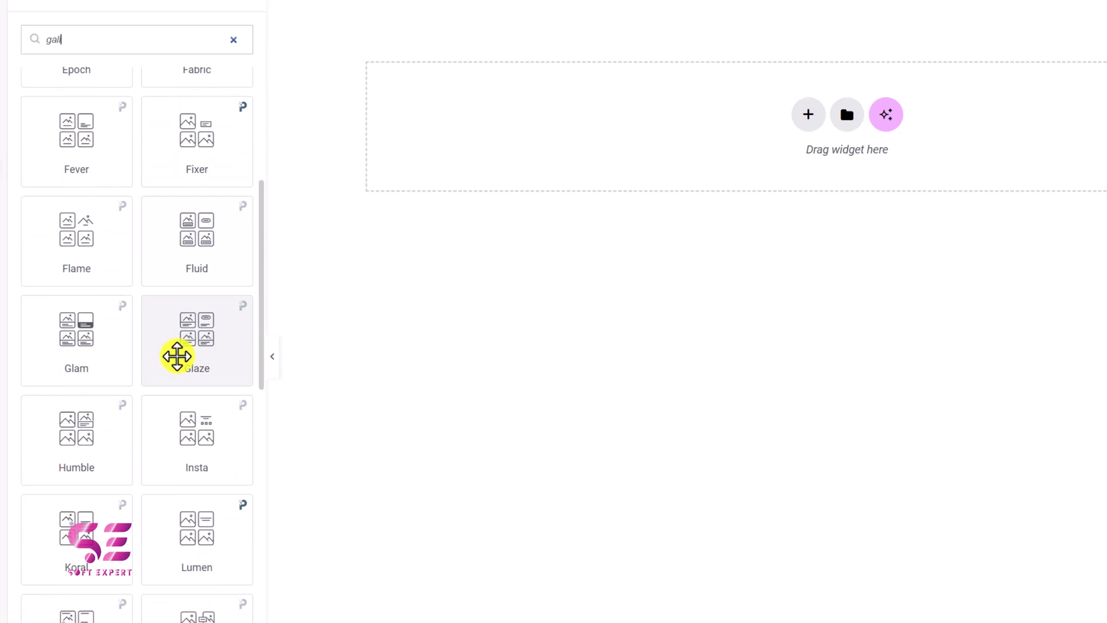
scroll(177, 355, "up", 5)
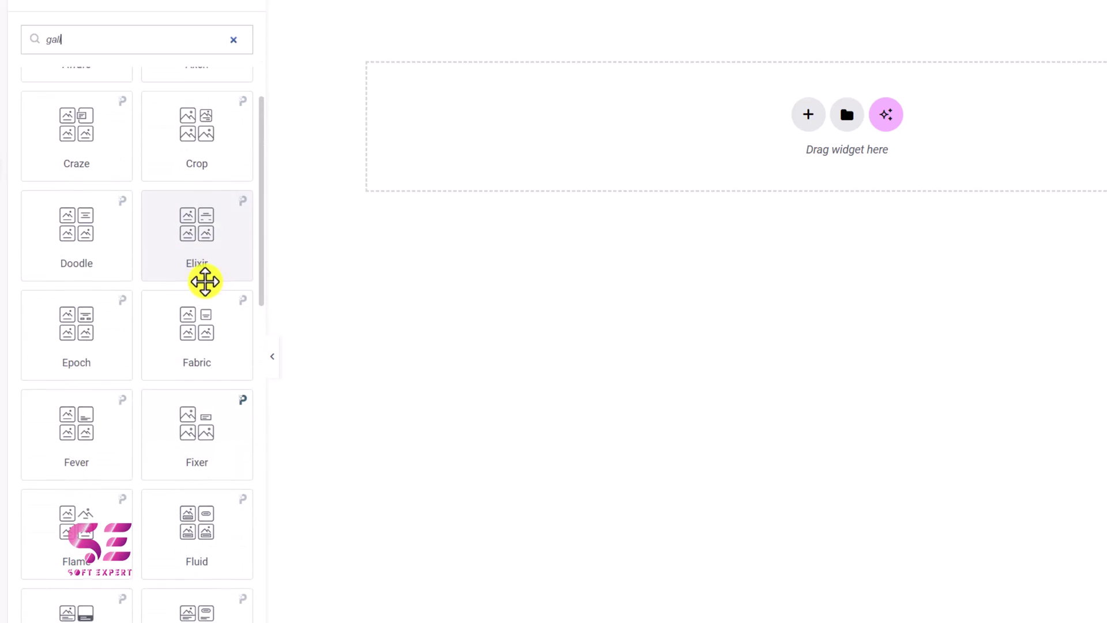
scroll(205, 282, "up", 2)
left_click_drag(70, 178, 403, 133)
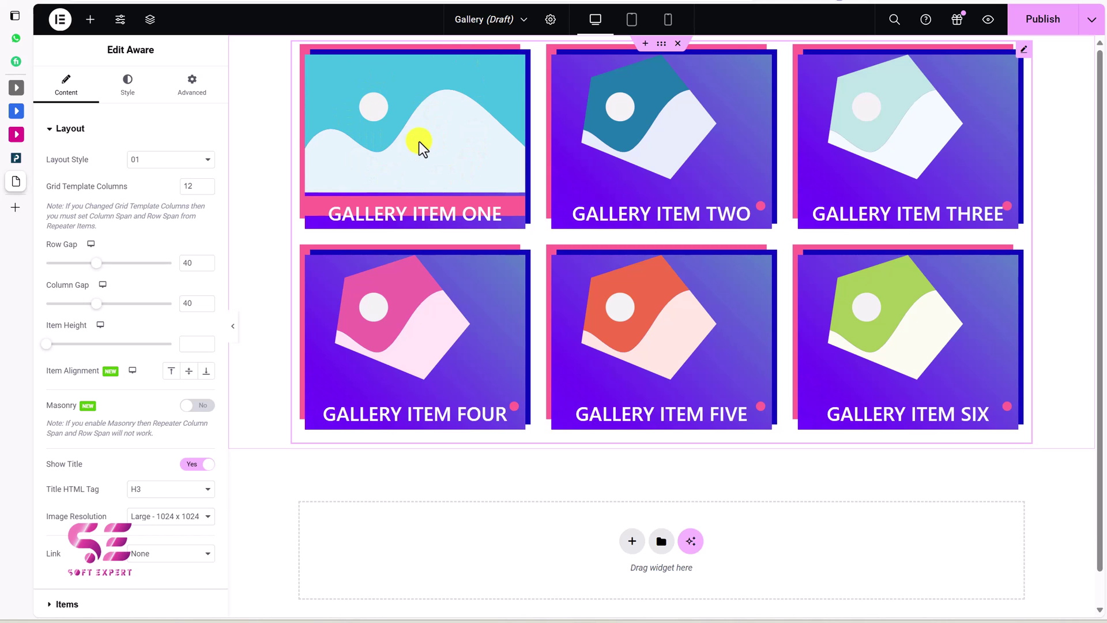
Delete the Aware gallery widget and drop the Elixir gallery widget into the empty section.
left_click(677, 43)
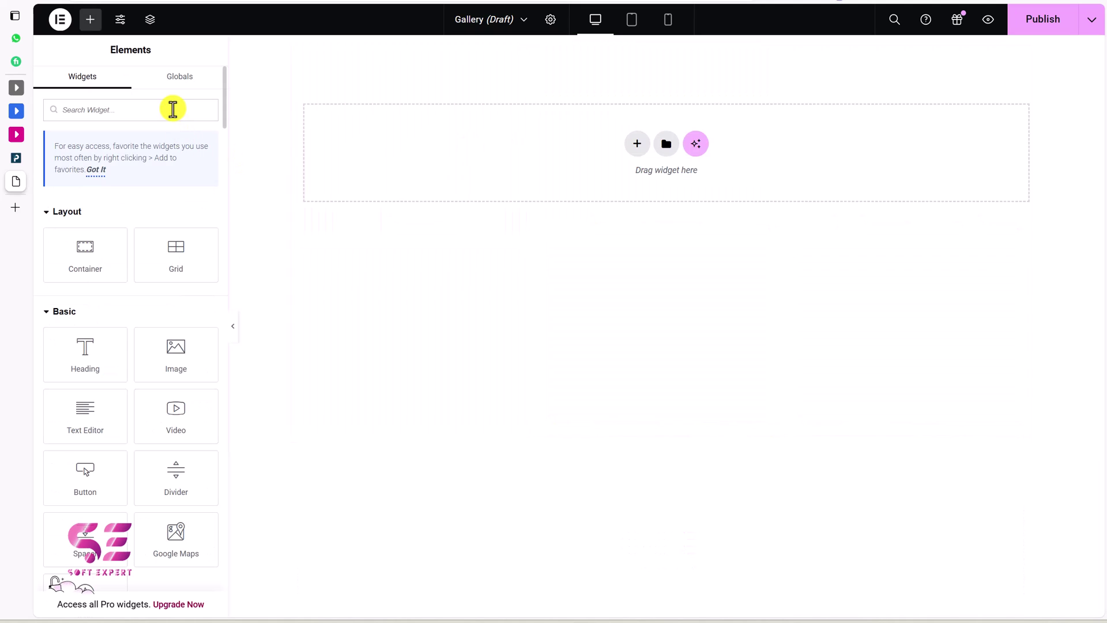
left_click(173, 109)
type("gall")
scroll(196, 201, "down", 5)
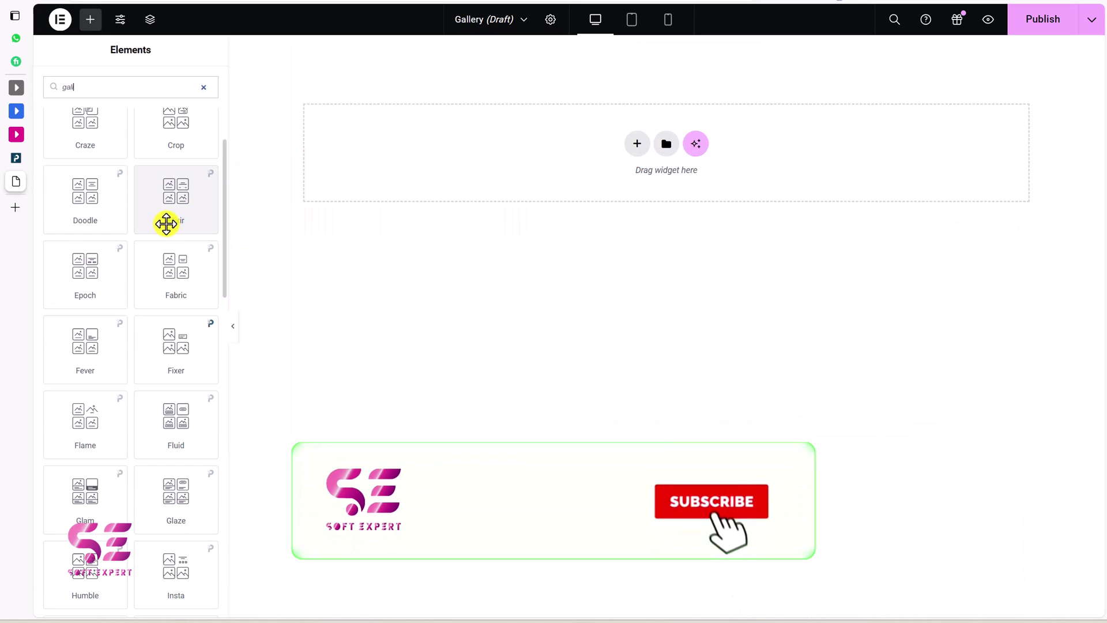
left_click_drag(166, 224, 357, 151)
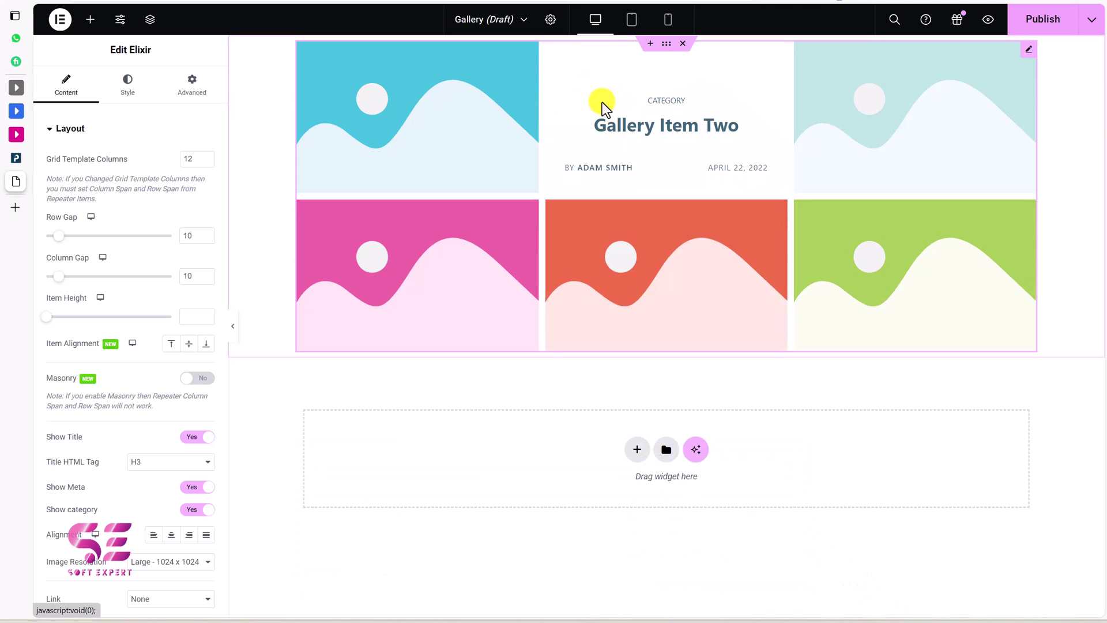
key("Escape")
scroll(92, 242, "down", 2)
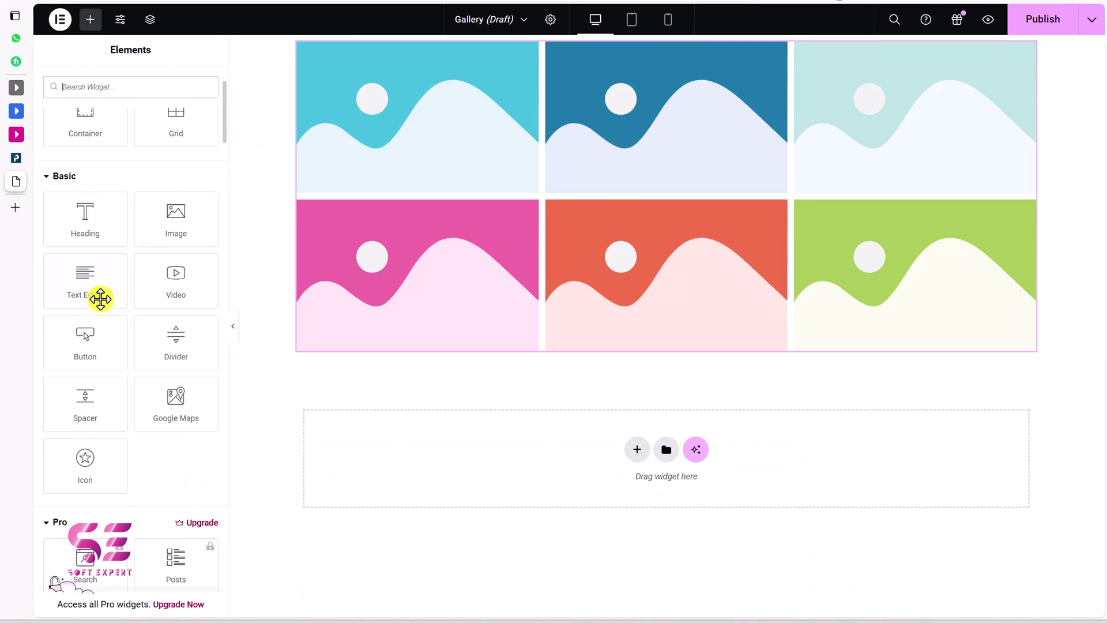
scroll(100, 298, "down", 5)
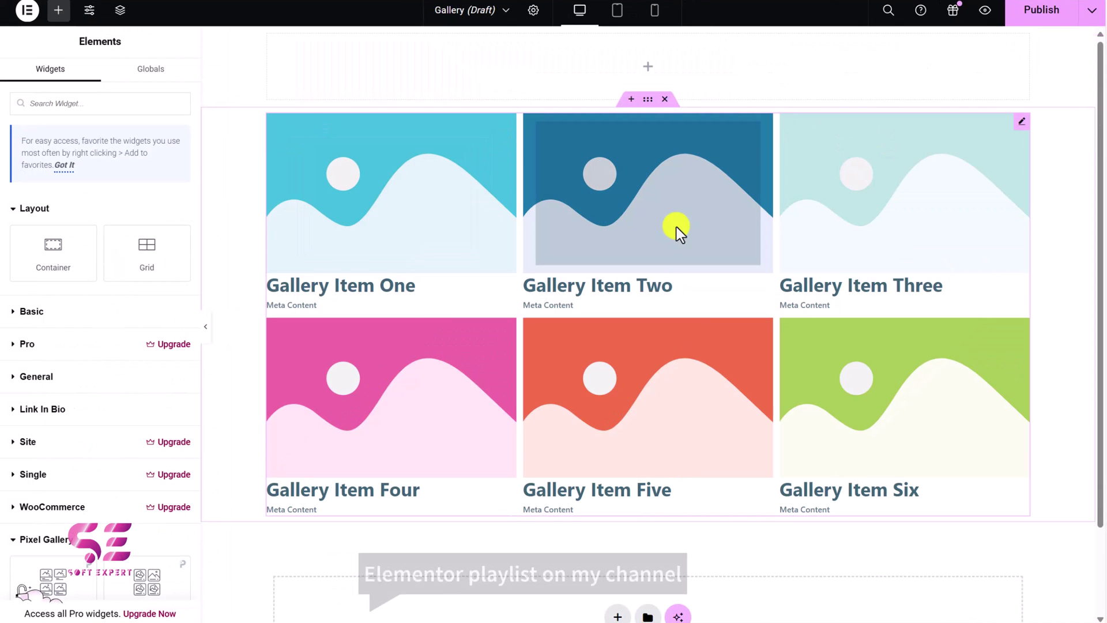
Keep the Glaze grid at 12 columns, set row and column gaps to 25, and item height to 350.
left_click(717, 162)
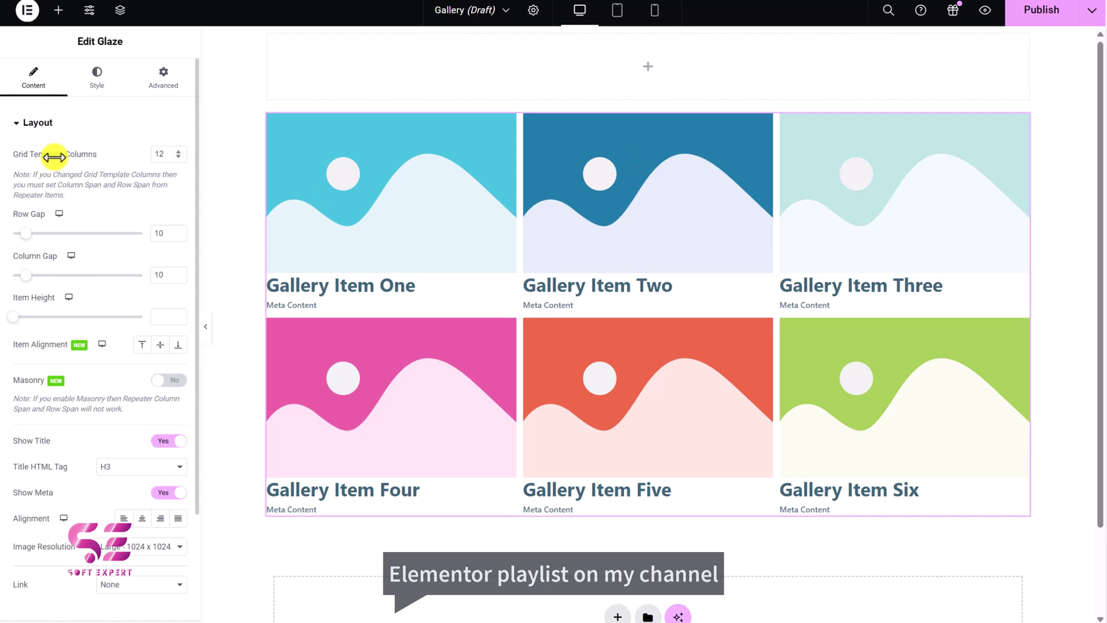
left_click(178, 156)
left_click(178, 156)
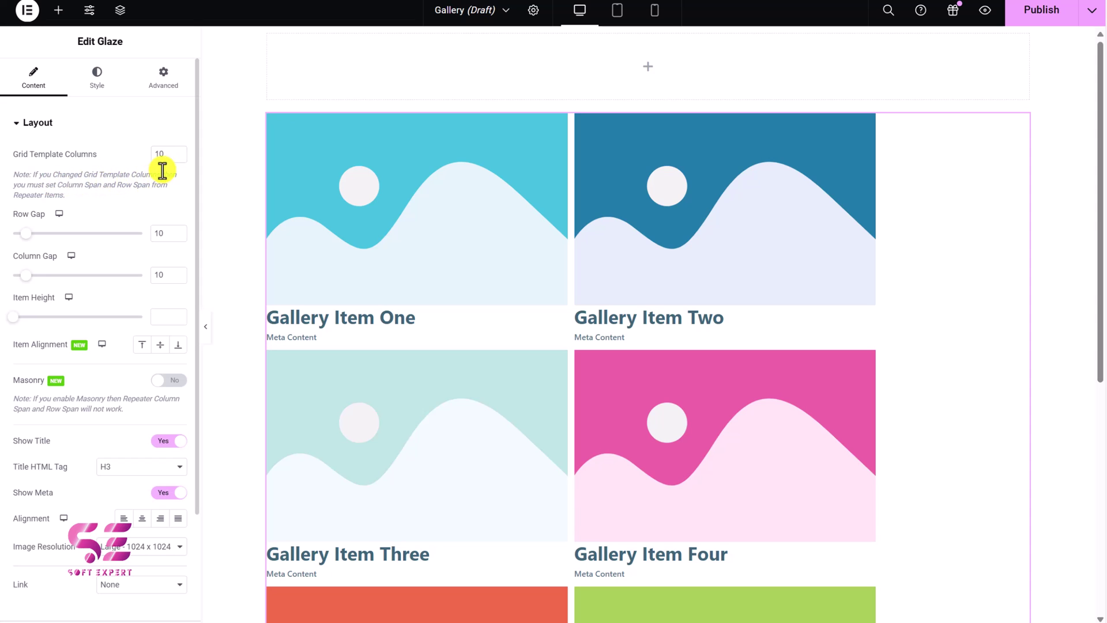
left_click(178, 152)
left_click(177, 152)
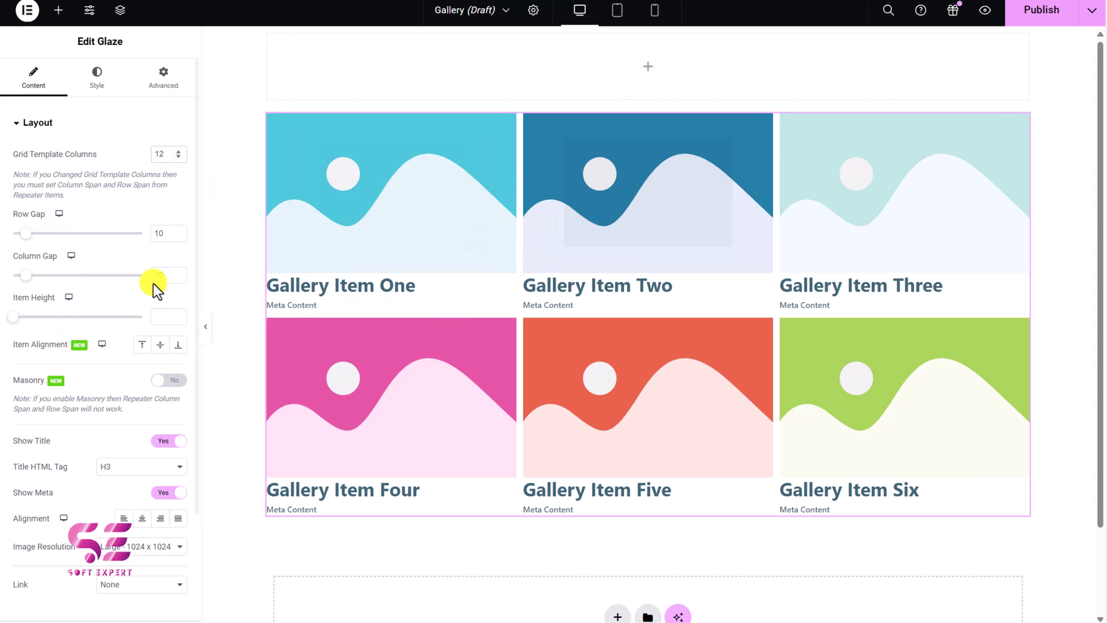
left_click_drag(26, 233, 47, 234)
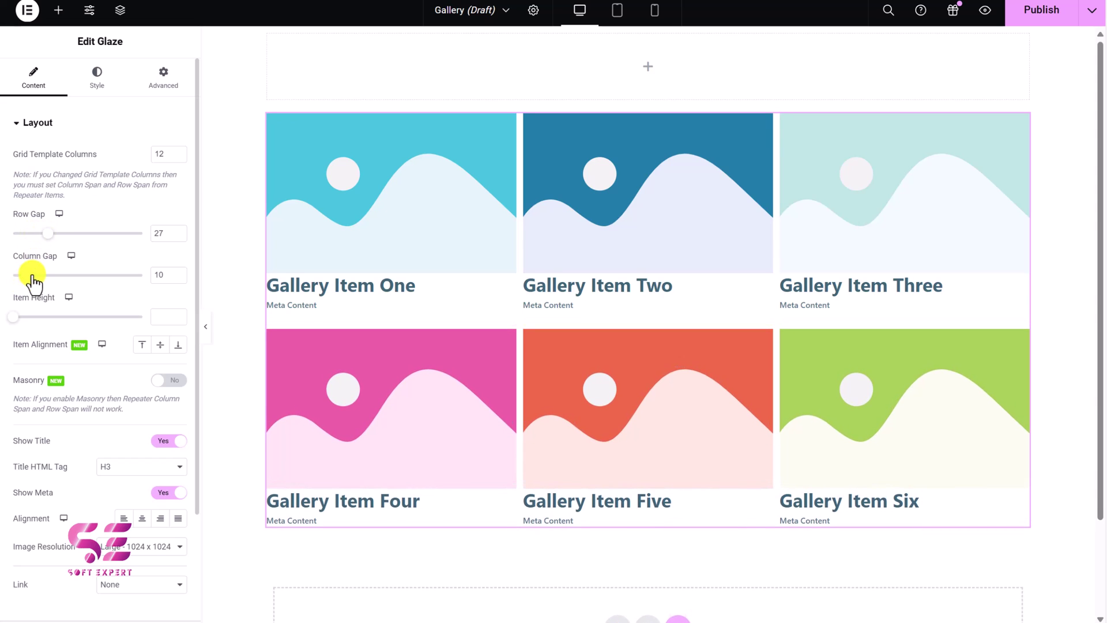
left_click_drag(32, 276, 45, 275)
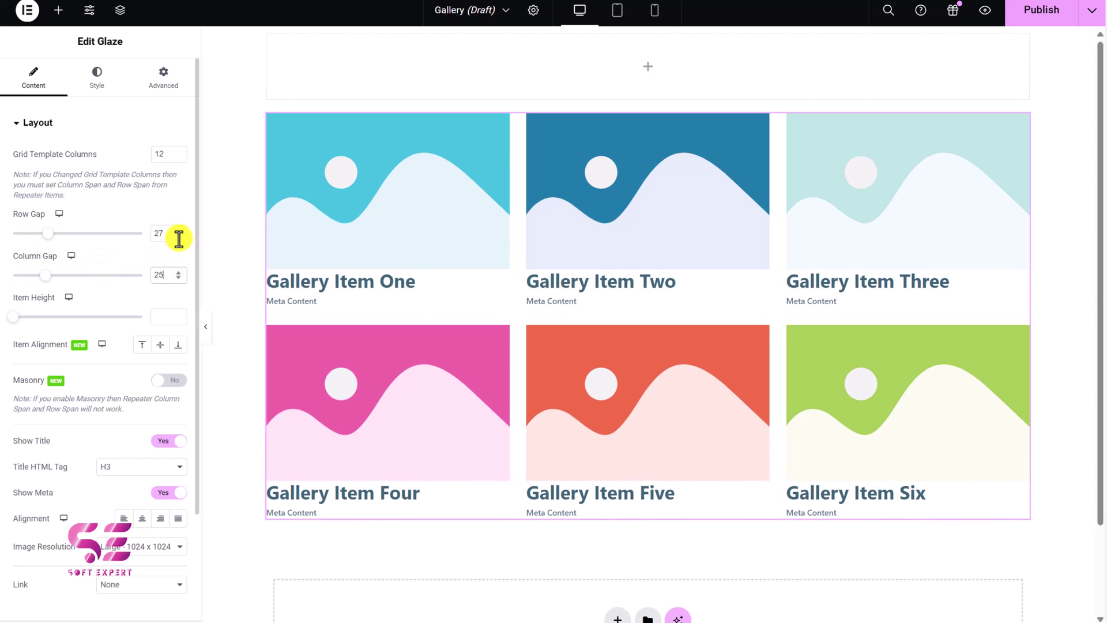
left_click(178, 236)
left_click(179, 236)
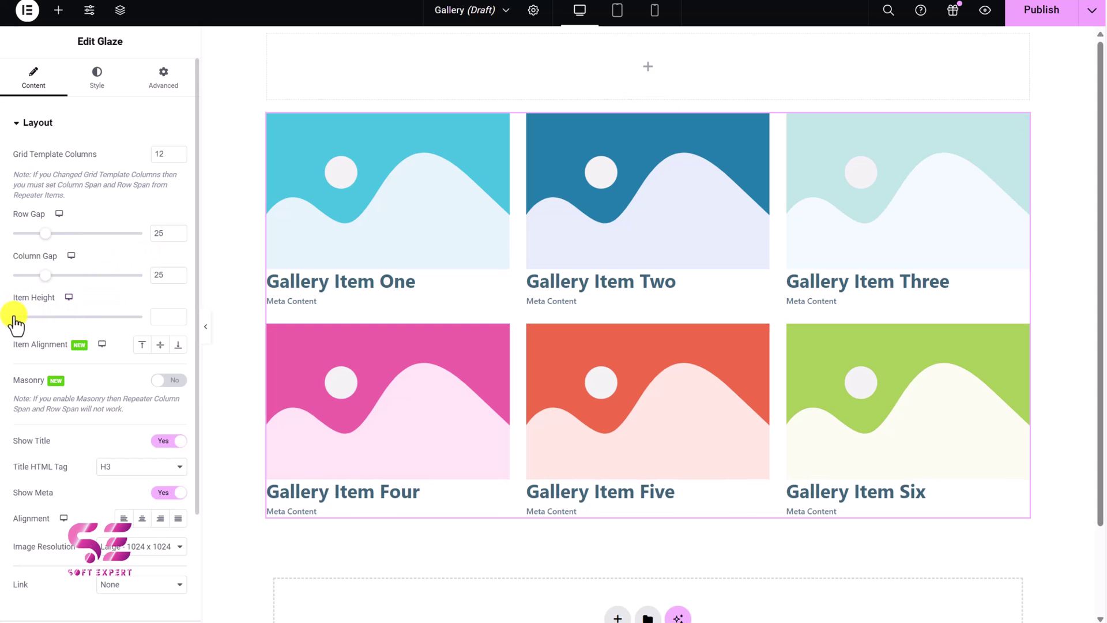
left_click_drag(14, 317, 44, 321)
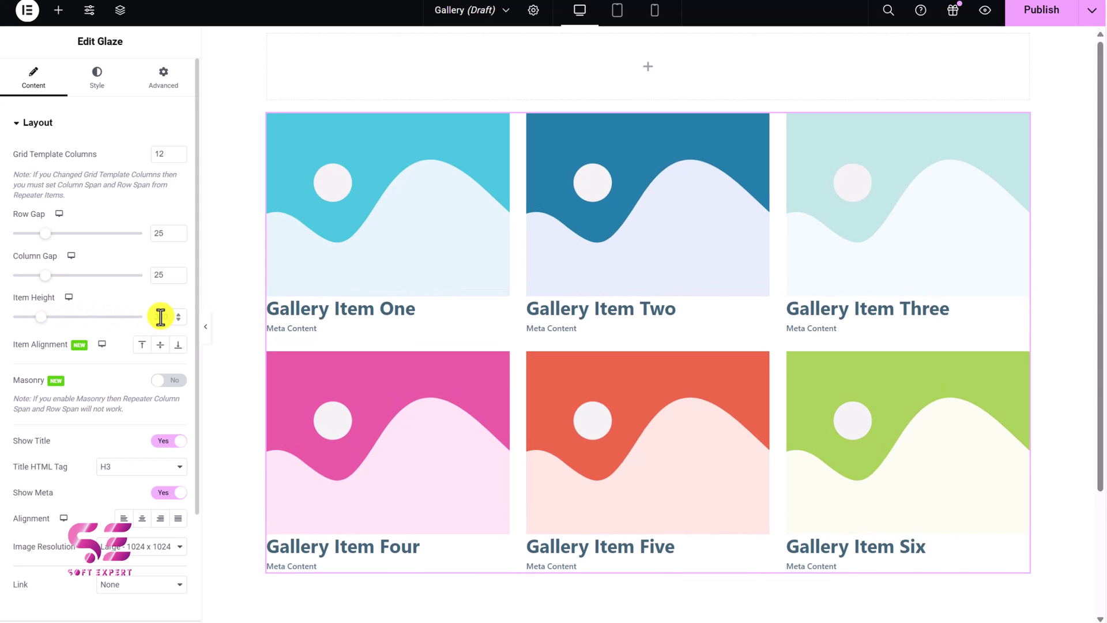
scroll(162, 317, "up", 5)
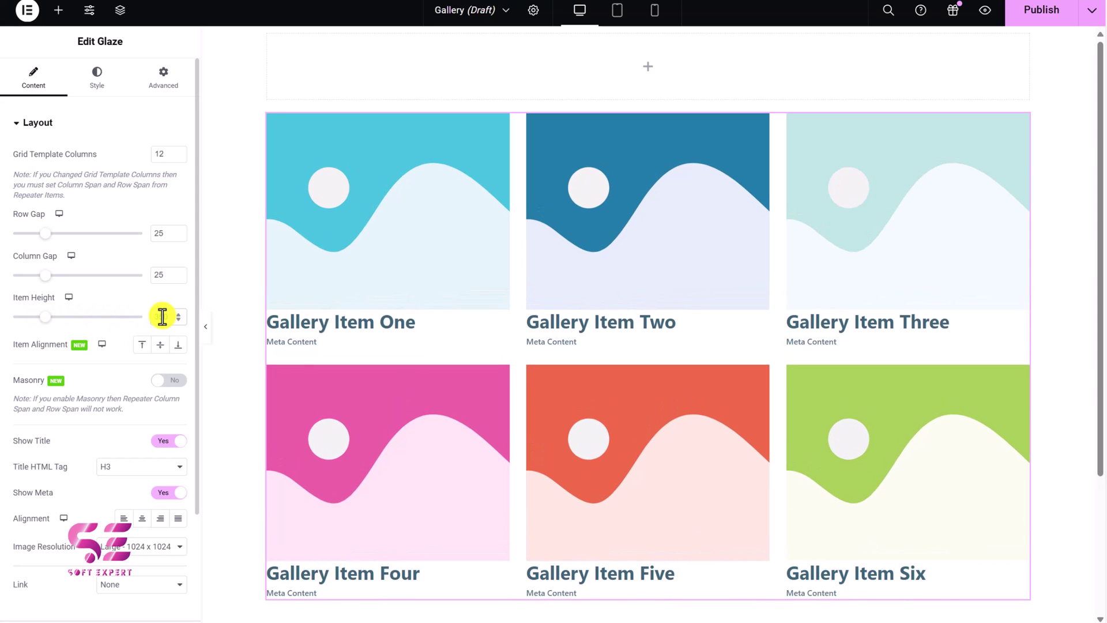
left_click(146, 346)
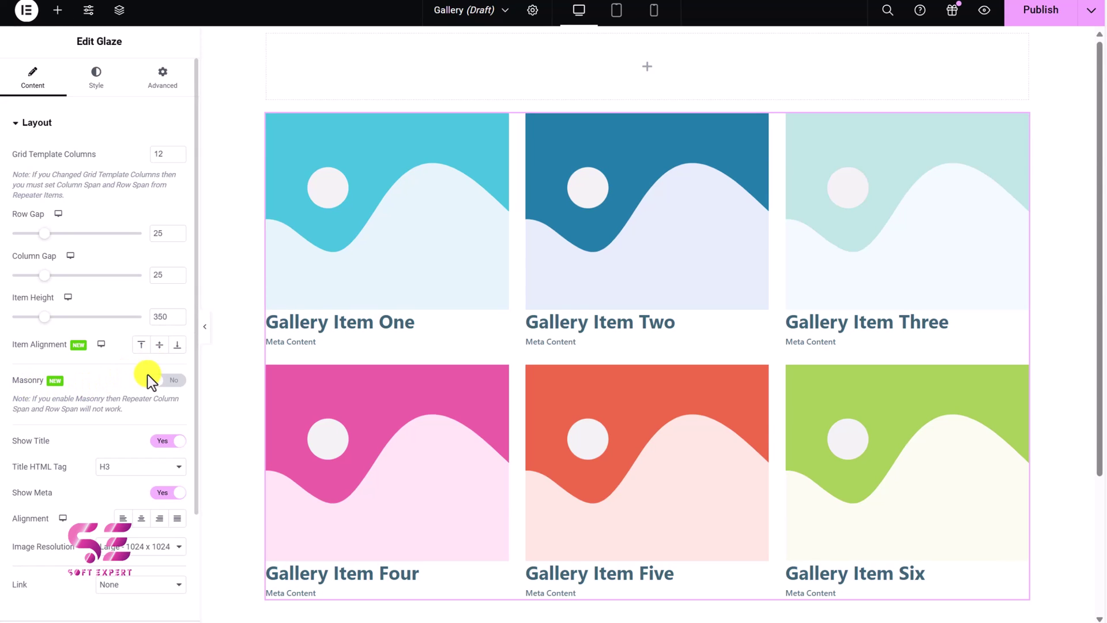
Leave masonry off with titles and meta shown, and set text alignment to Center.
left_click(167, 381)
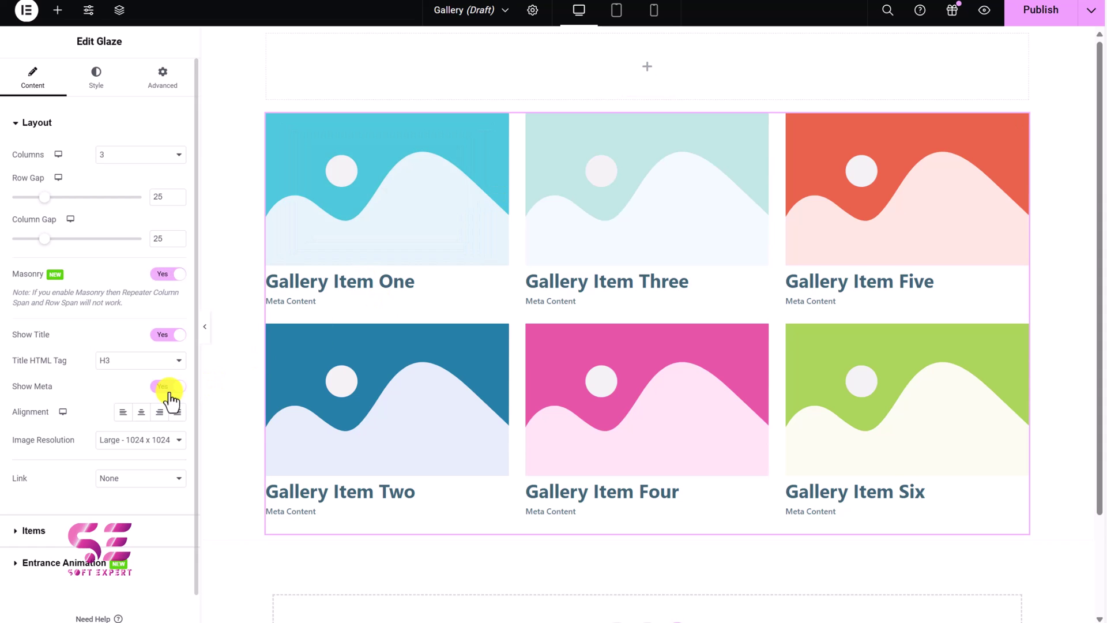
left_click(169, 387)
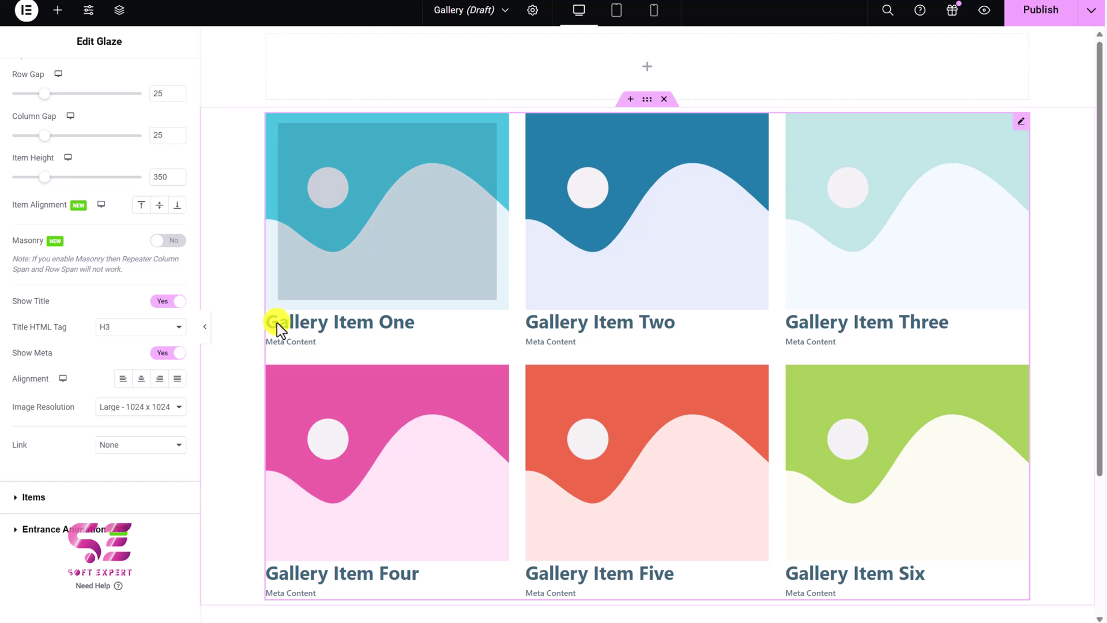
left_click(170, 303)
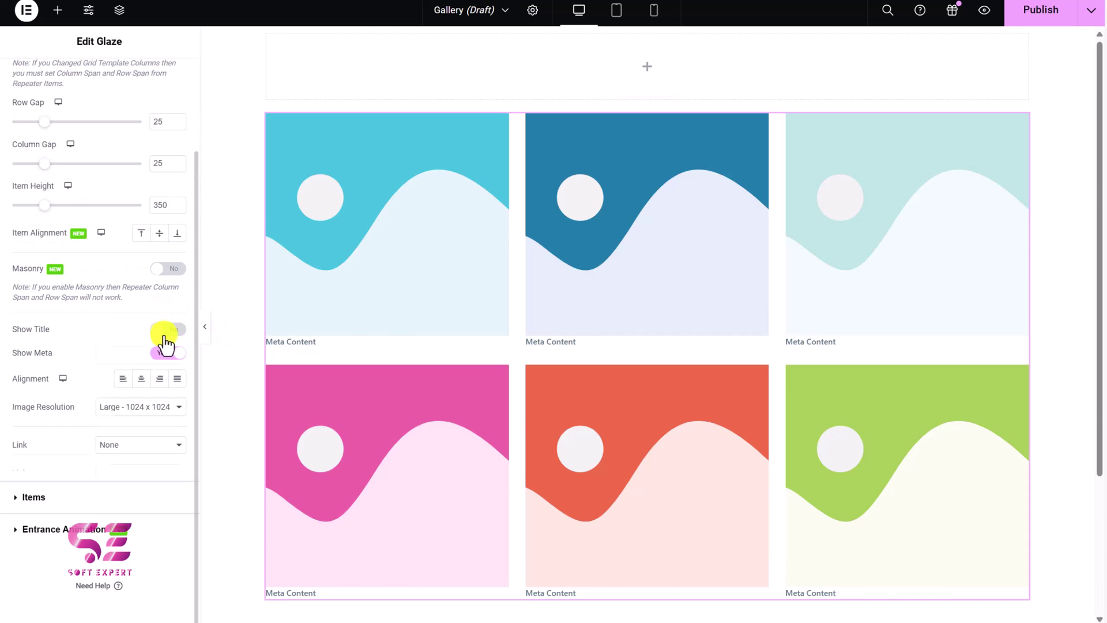
left_click(164, 331)
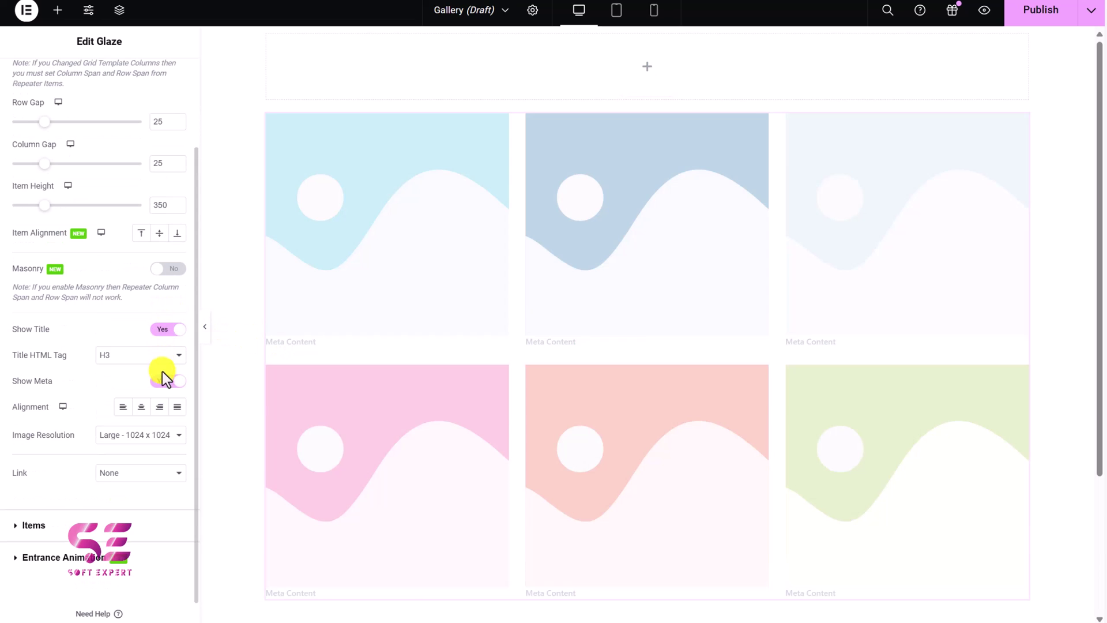
left_click(164, 381)
left_click(164, 381)
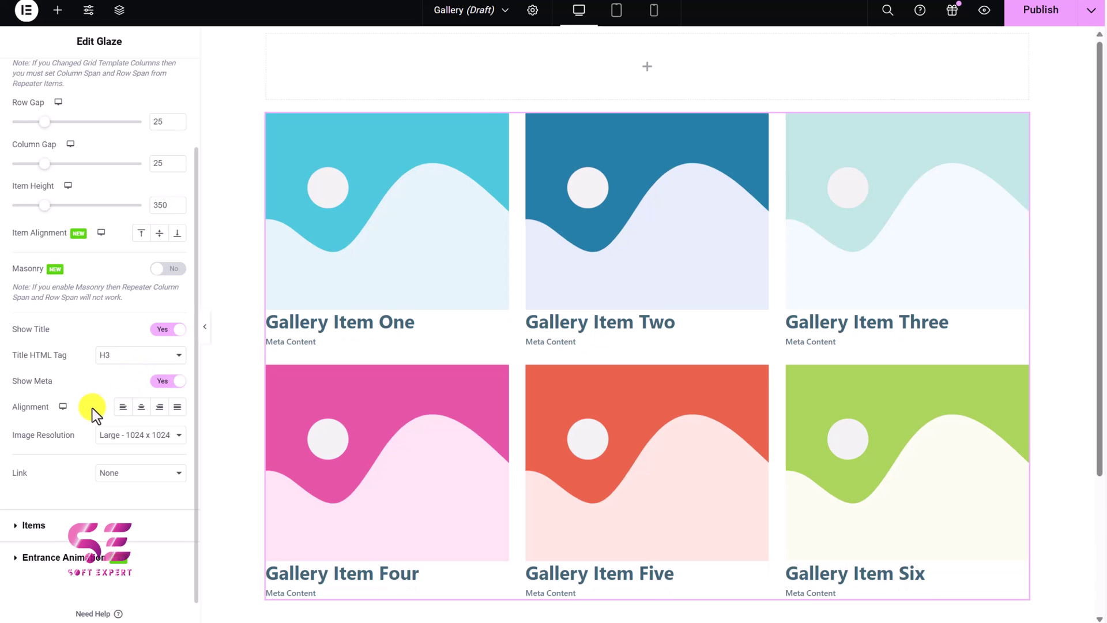
left_click(142, 407)
left_click(160, 406)
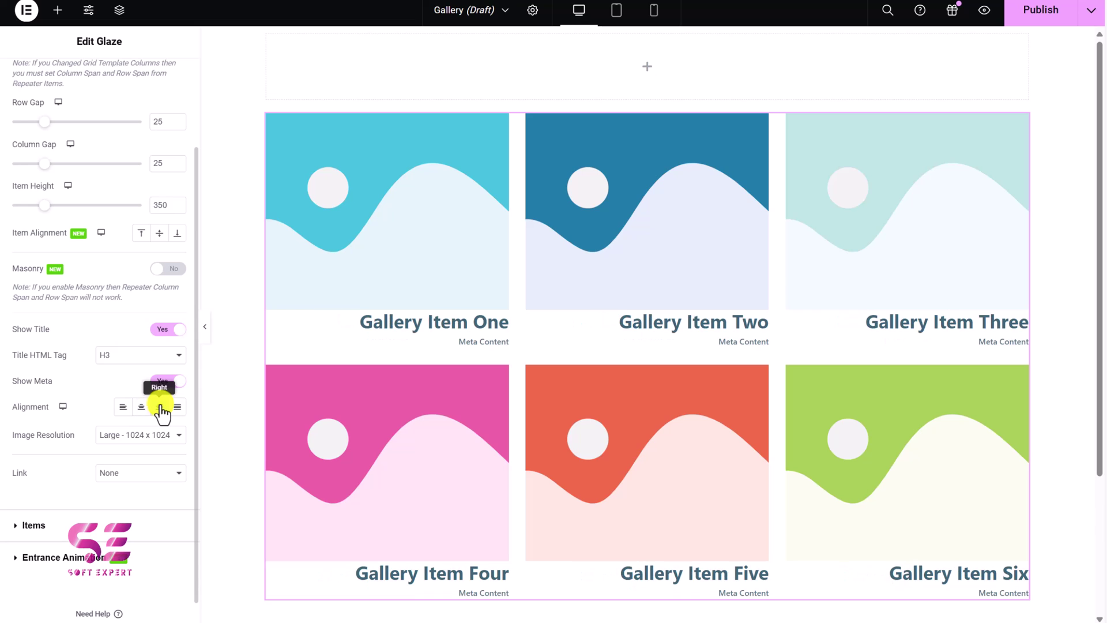
left_click(176, 408)
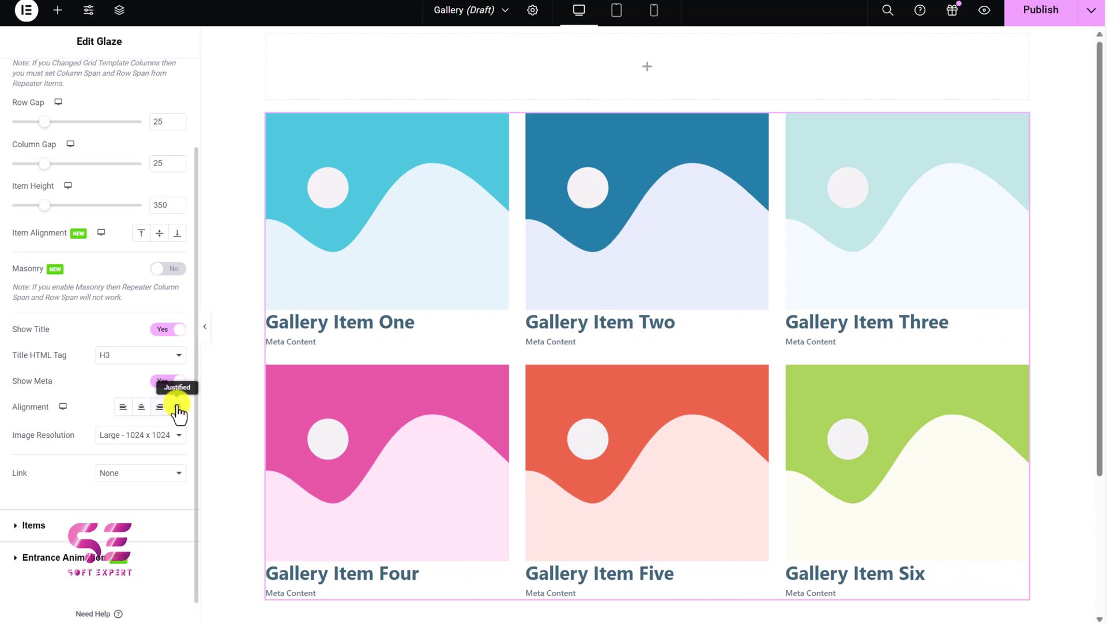
left_click(141, 408)
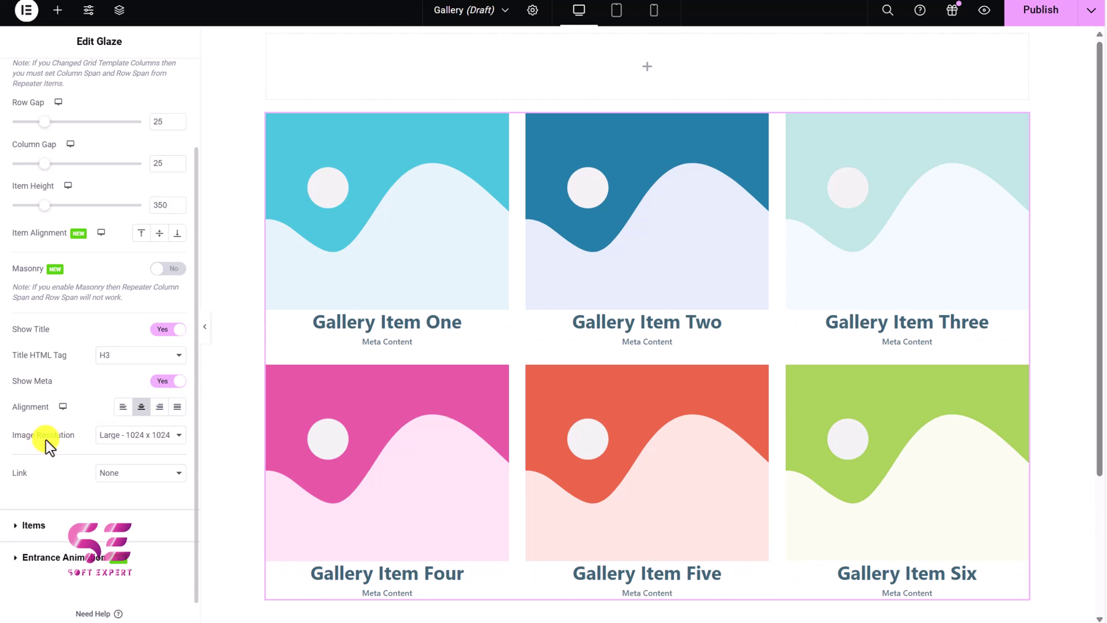
Keep image resolution at Large - 1024 x 1024 and item links at None.
left_click(110, 442)
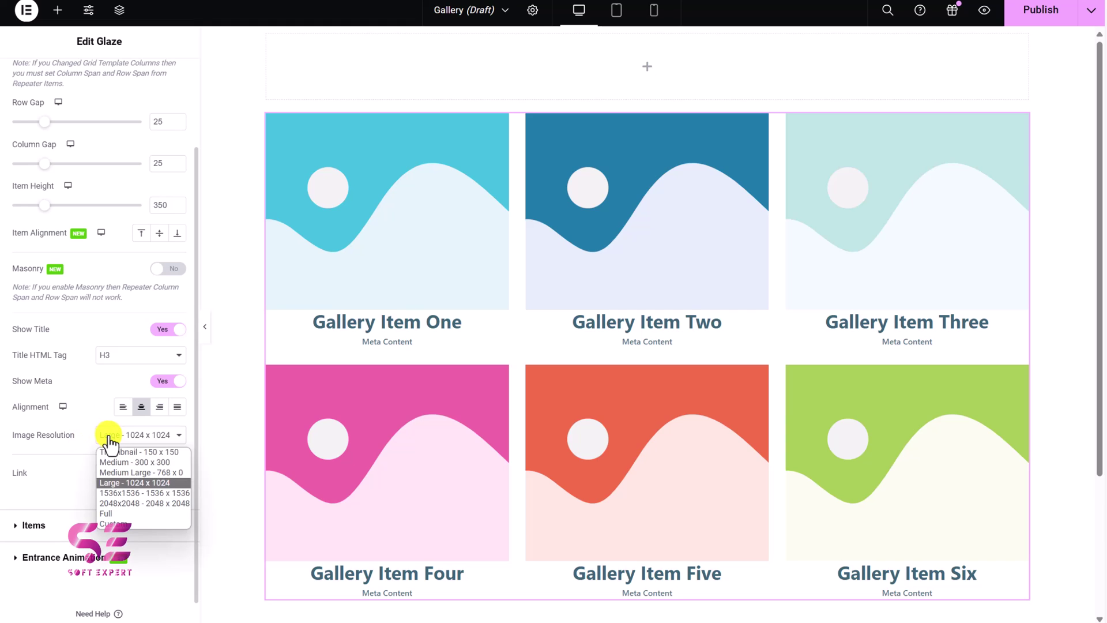
left_click(109, 443)
left_click(106, 476)
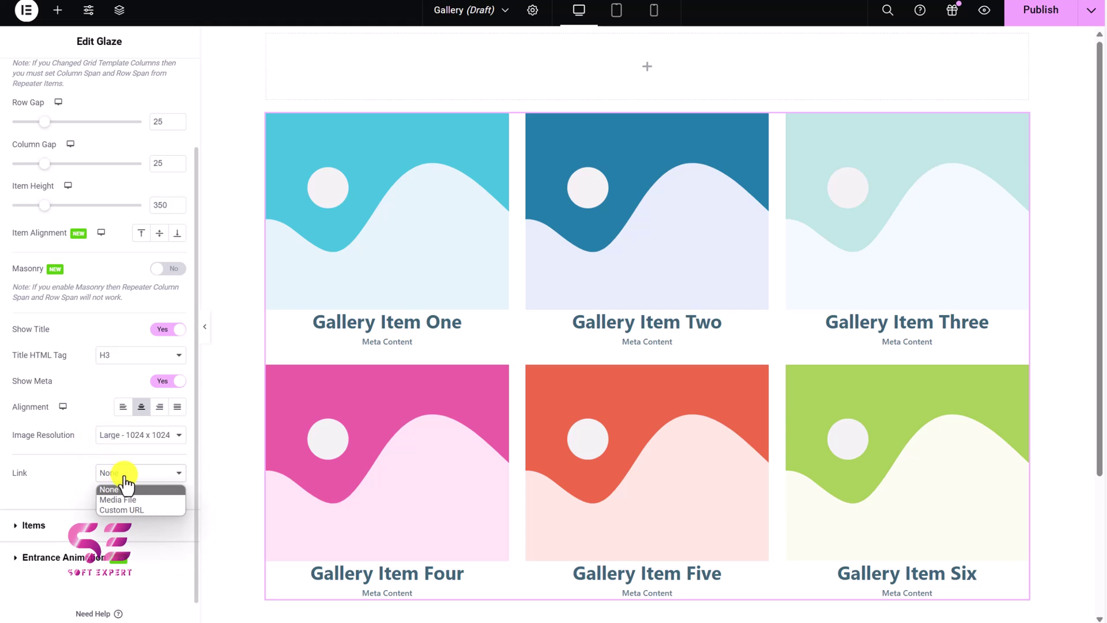
left_click(109, 476)
left_click(129, 476)
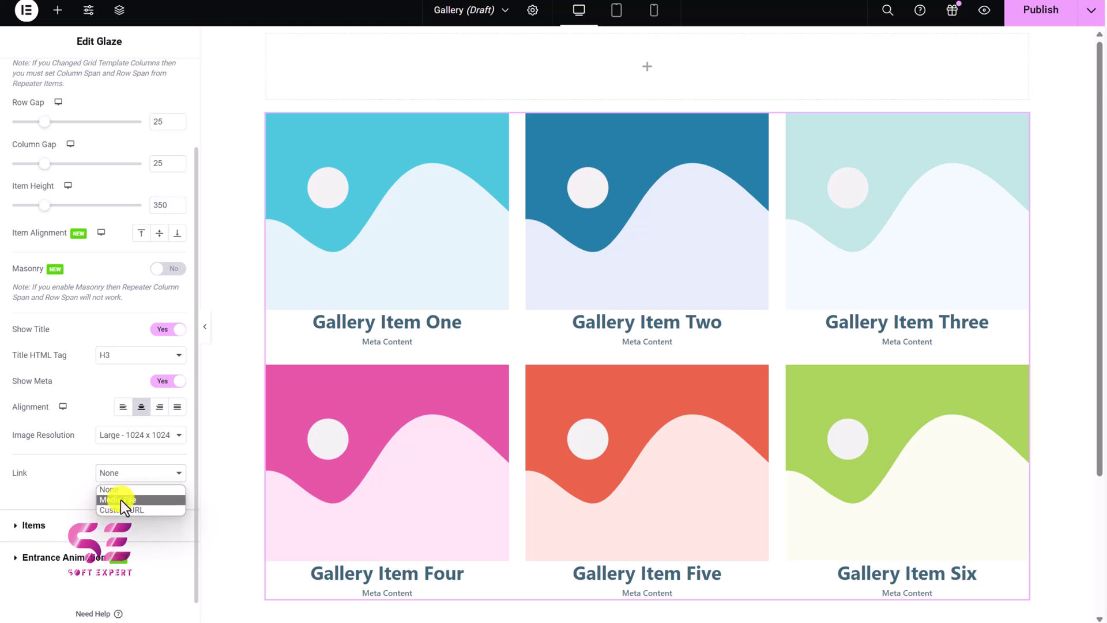
left_click(63, 501)
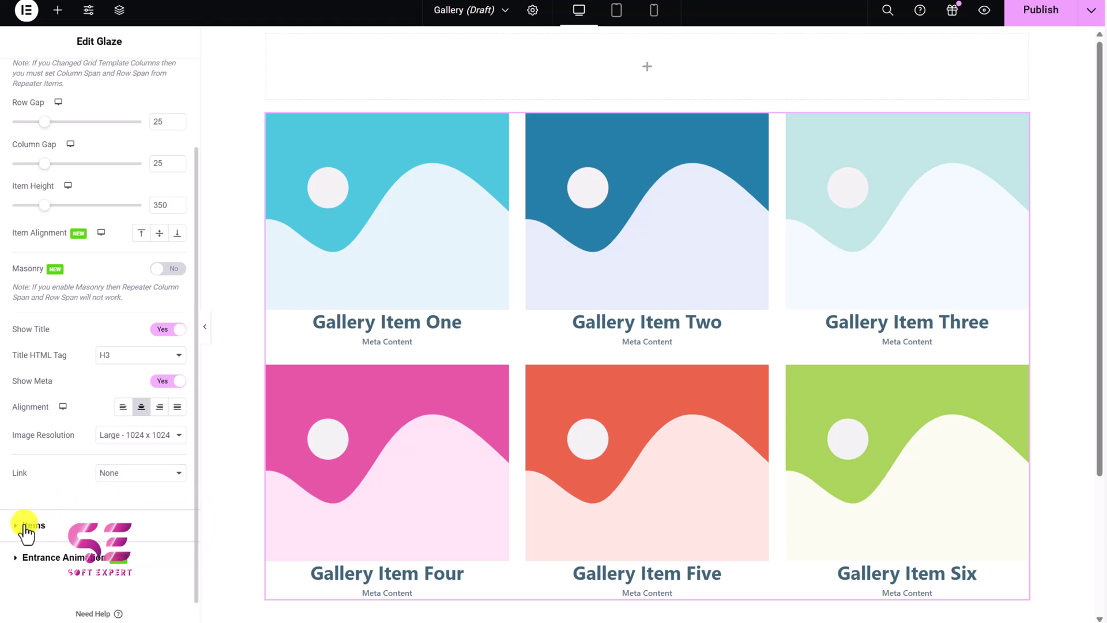
Give Gallery Item One the laptop photo from the media library.
left_click(49, 526)
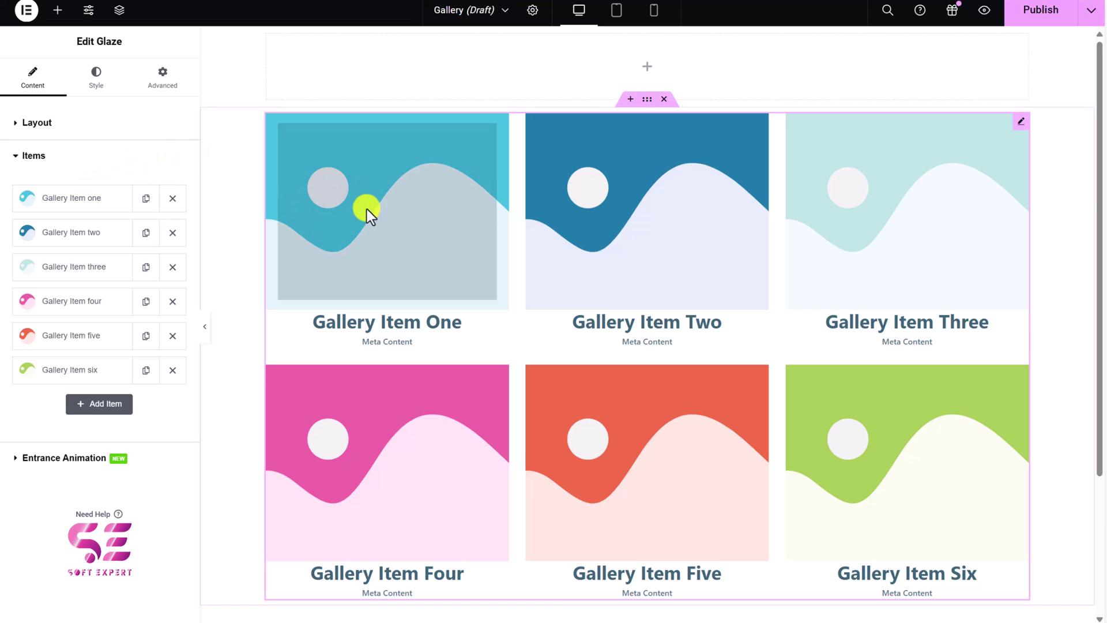
left_click(89, 201)
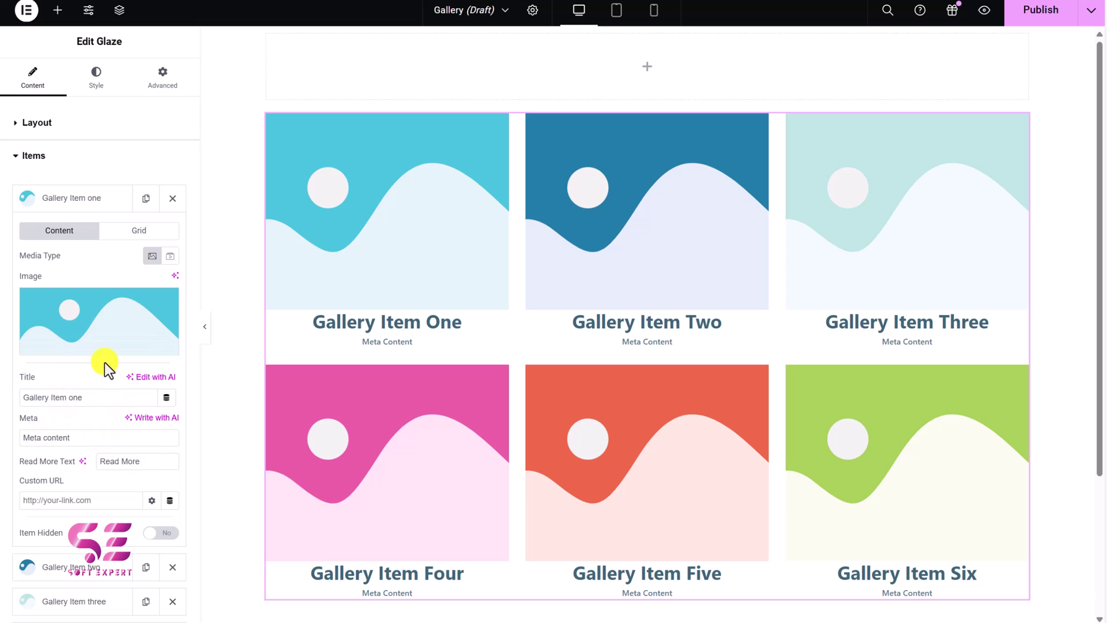
mouse_move(81, 323)
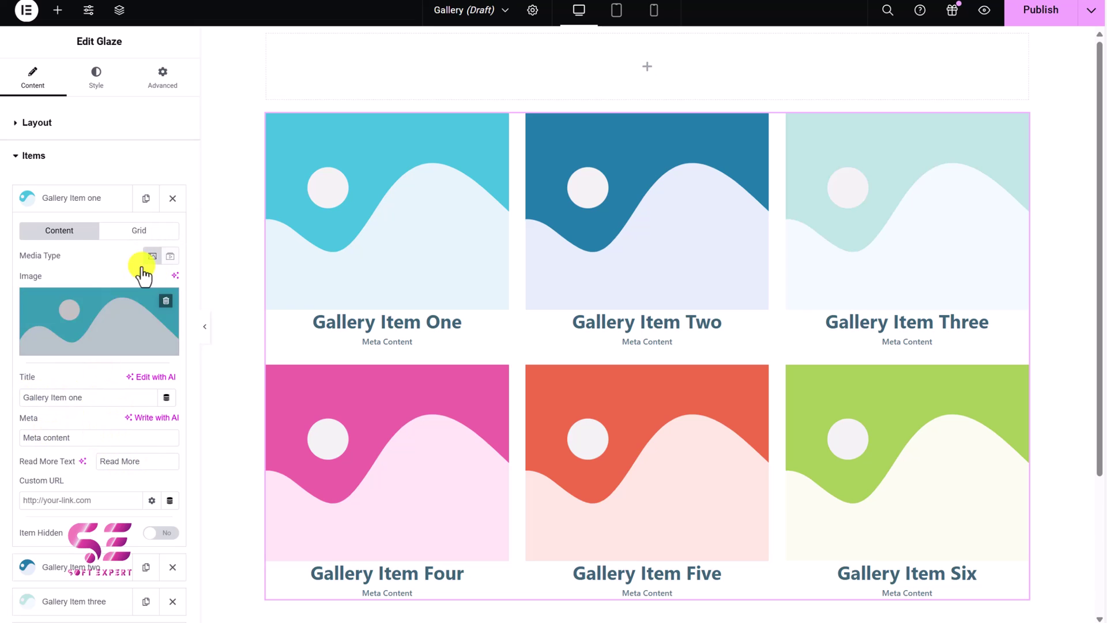
left_click(80, 327)
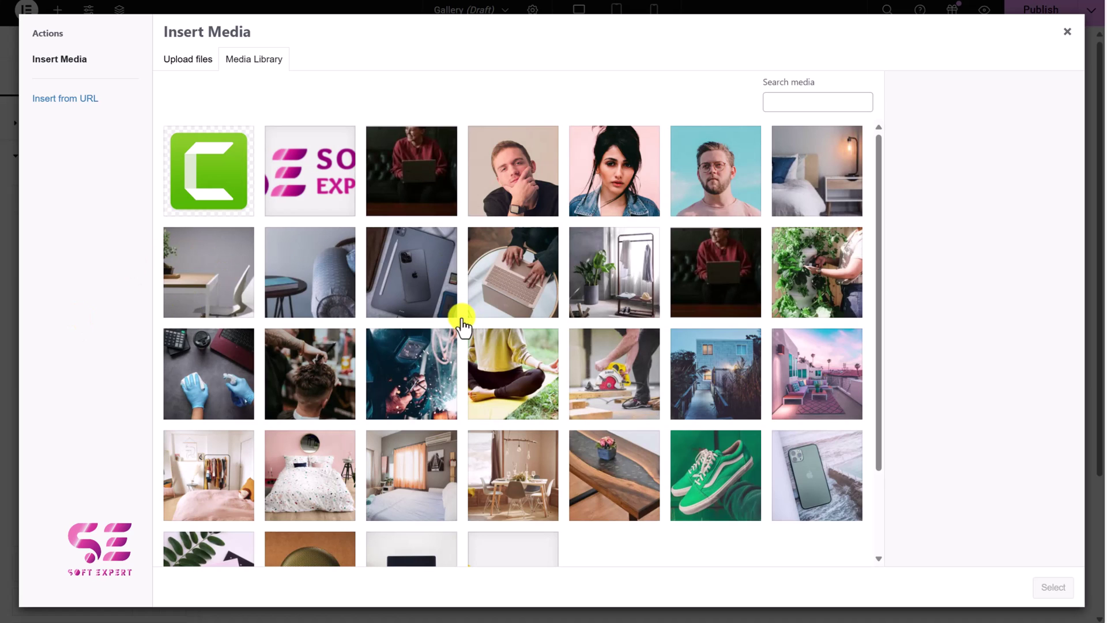
scroll(565, 383, "down", 1)
left_click(418, 519)
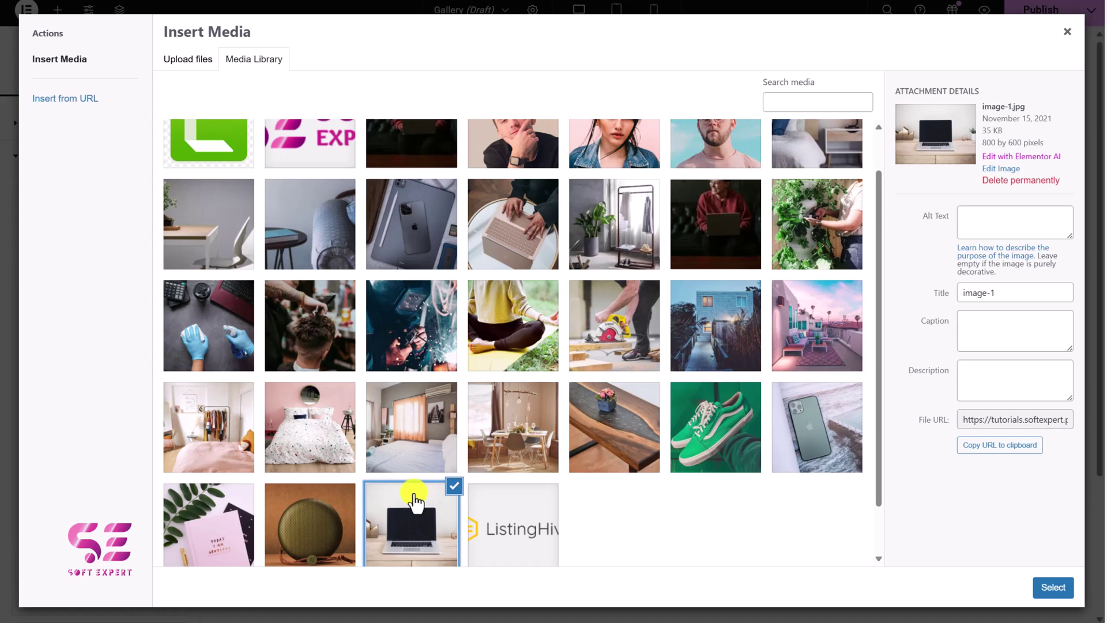
left_click(1037, 597)
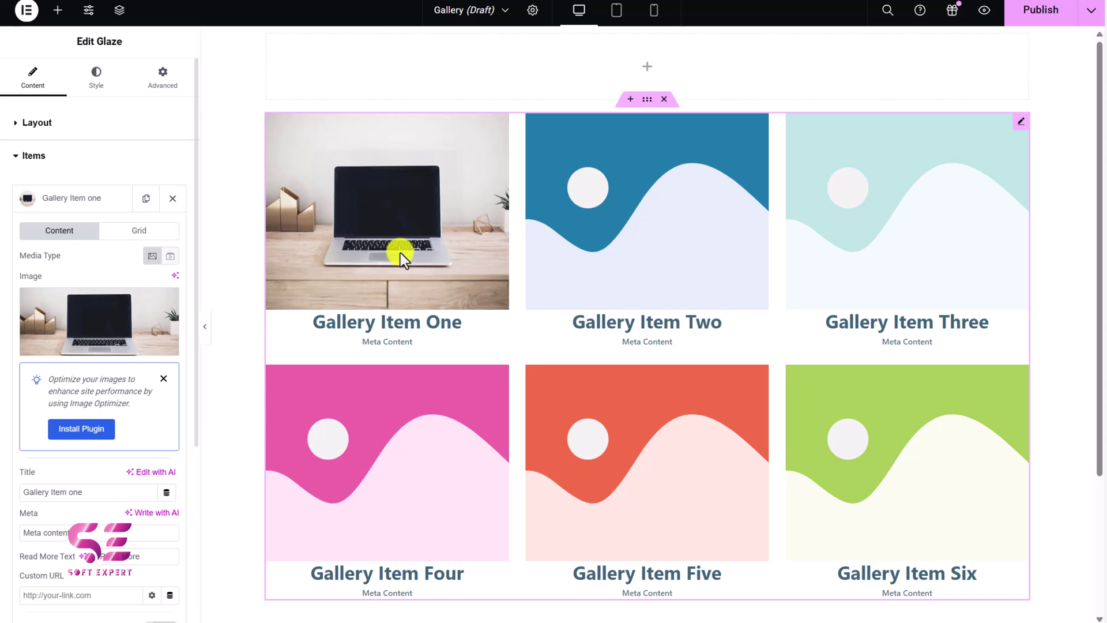
Try the Video media type with a YouTube source, then set Gallery Item One back to Image.
left_click(169, 257)
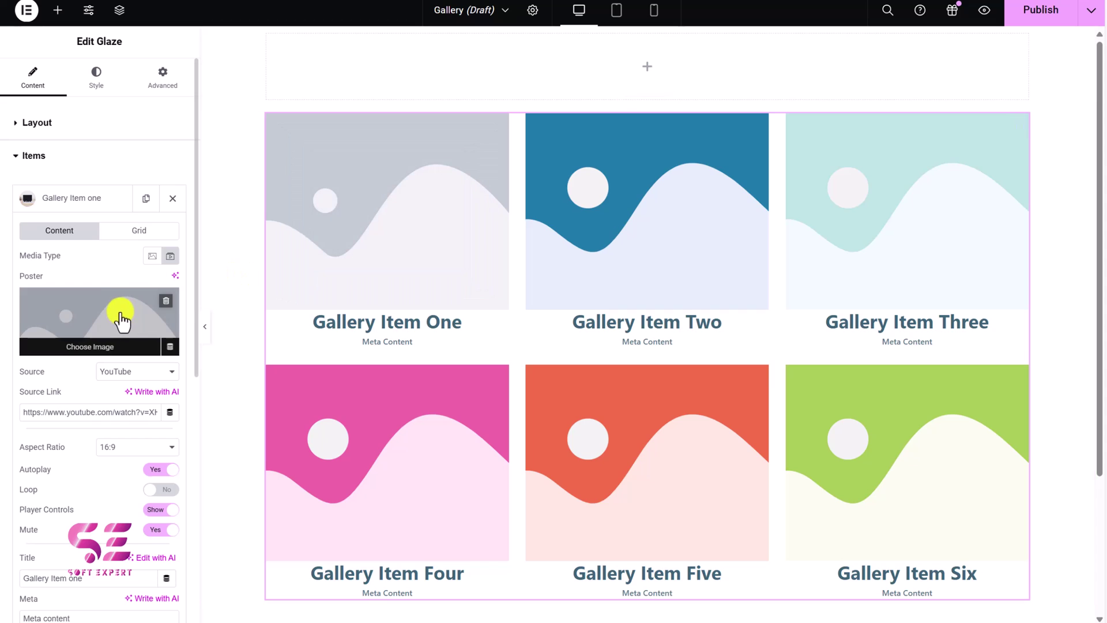
left_click(137, 374)
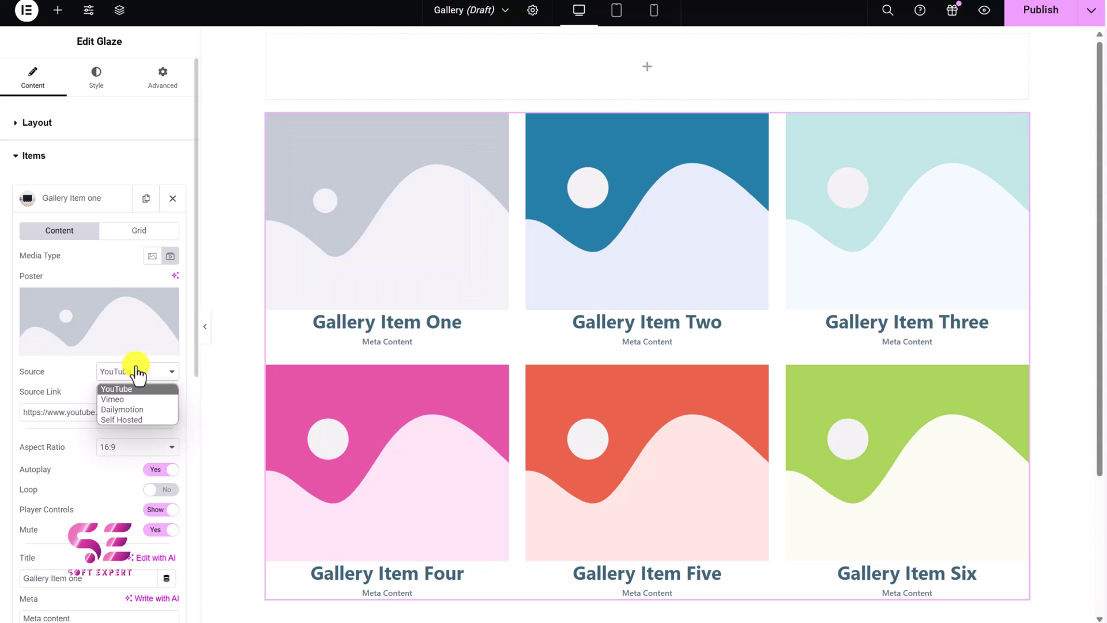
left_click(138, 374)
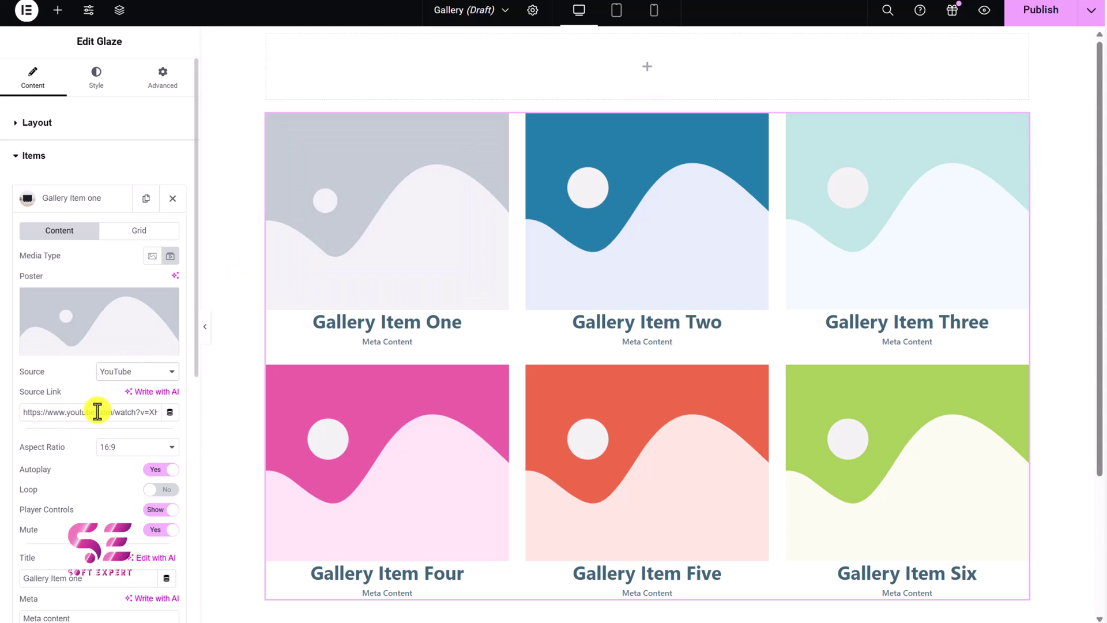
left_click(151, 257)
scroll(109, 364, "down", 1)
Title the first item 'Soft Expert' with meta text 'Youtube Channel', then preview the example lightbox.
left_click_drag(94, 349, 19, 352)
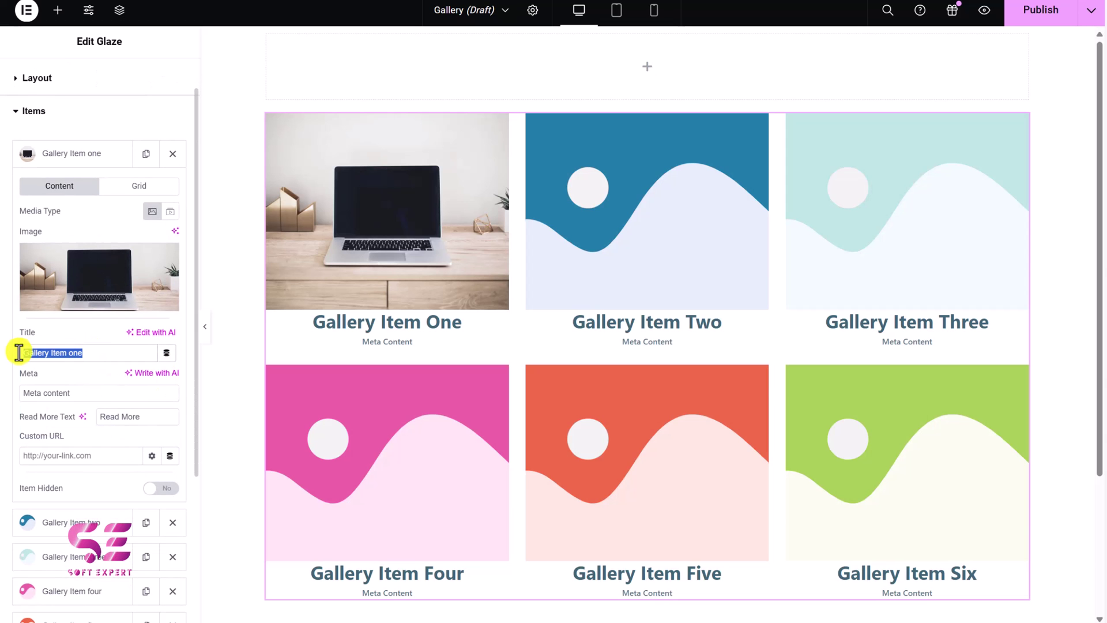
type("Soft Expert")
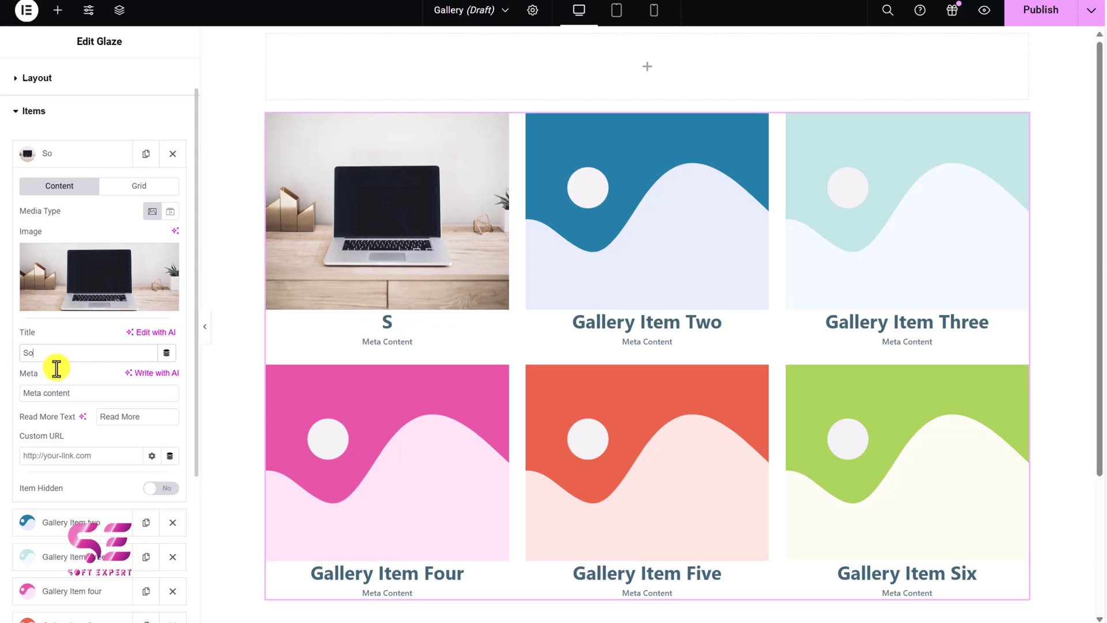
left_click(55, 392)
type("Youtube Channel")
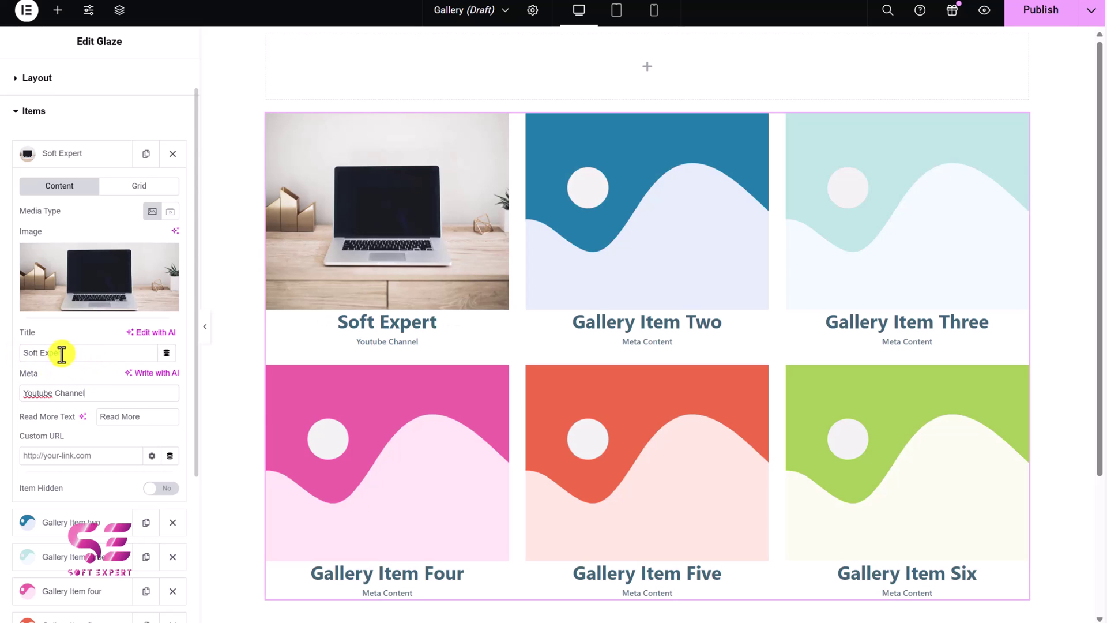
left_click(117, 416)
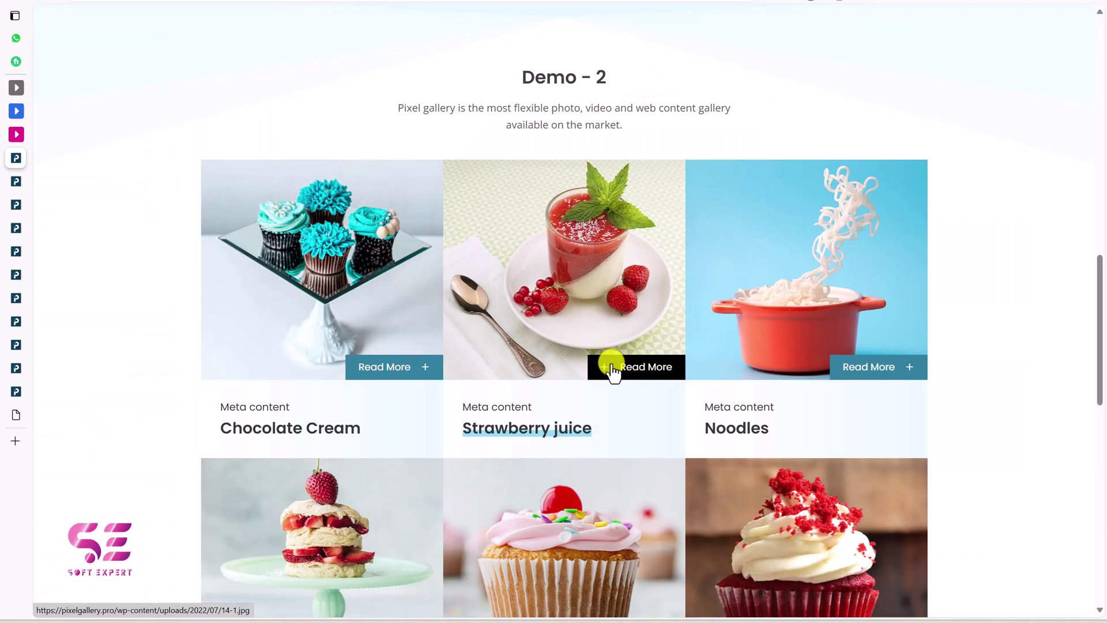
left_click(605, 366)
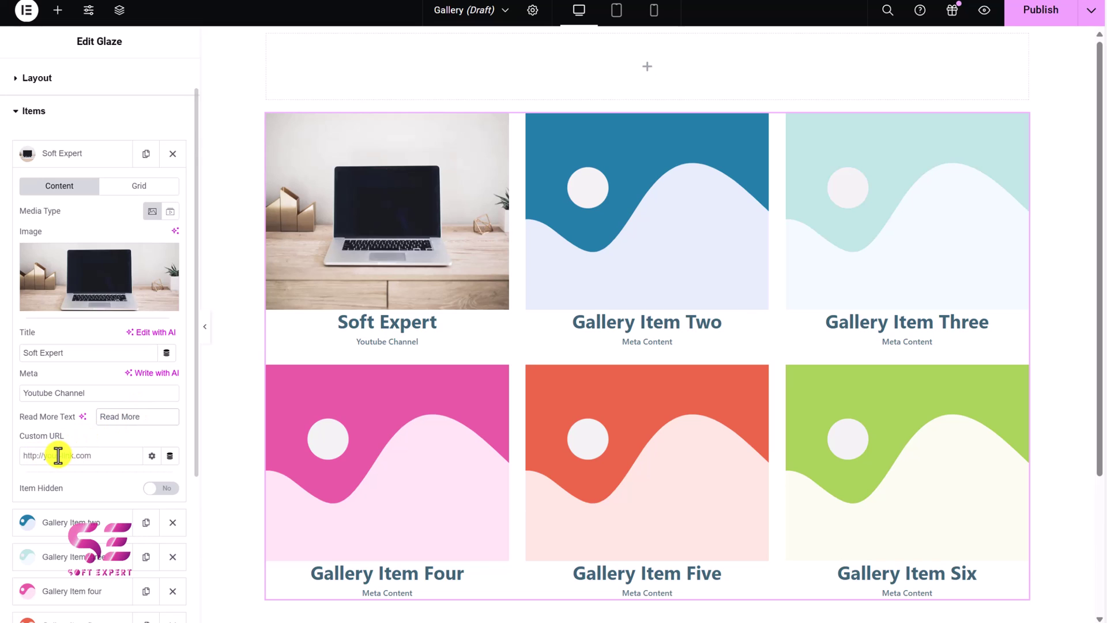
Hide then restore the first item, expand Gallery Item two, and set Entrance Animation to Yes.
left_click(161, 488)
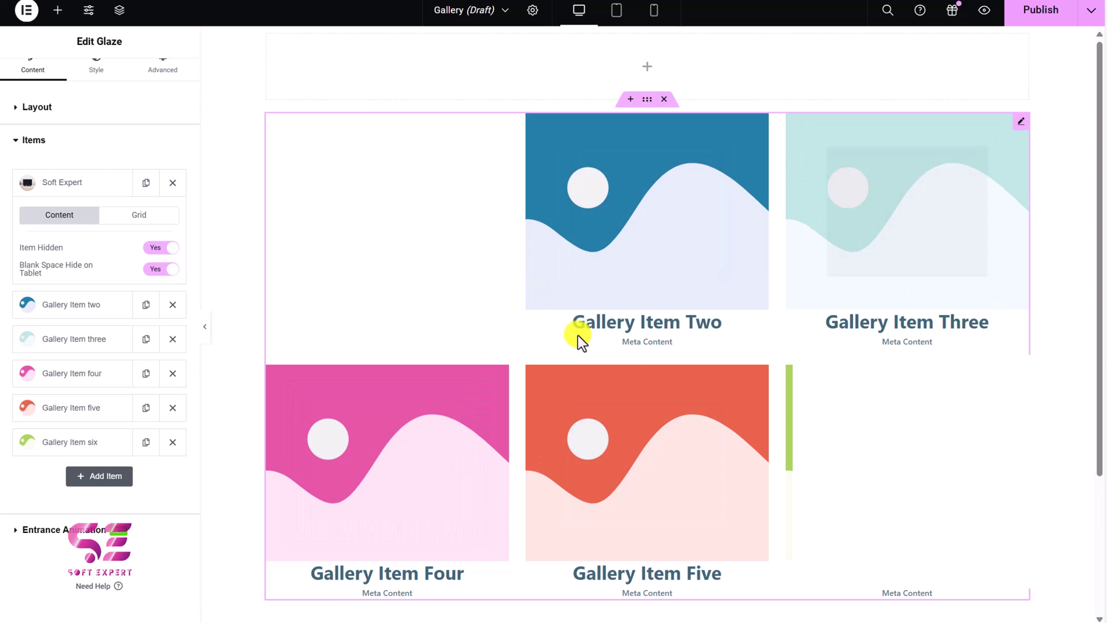
key("ctrl+z")
scroll(81, 361, "down", 4)
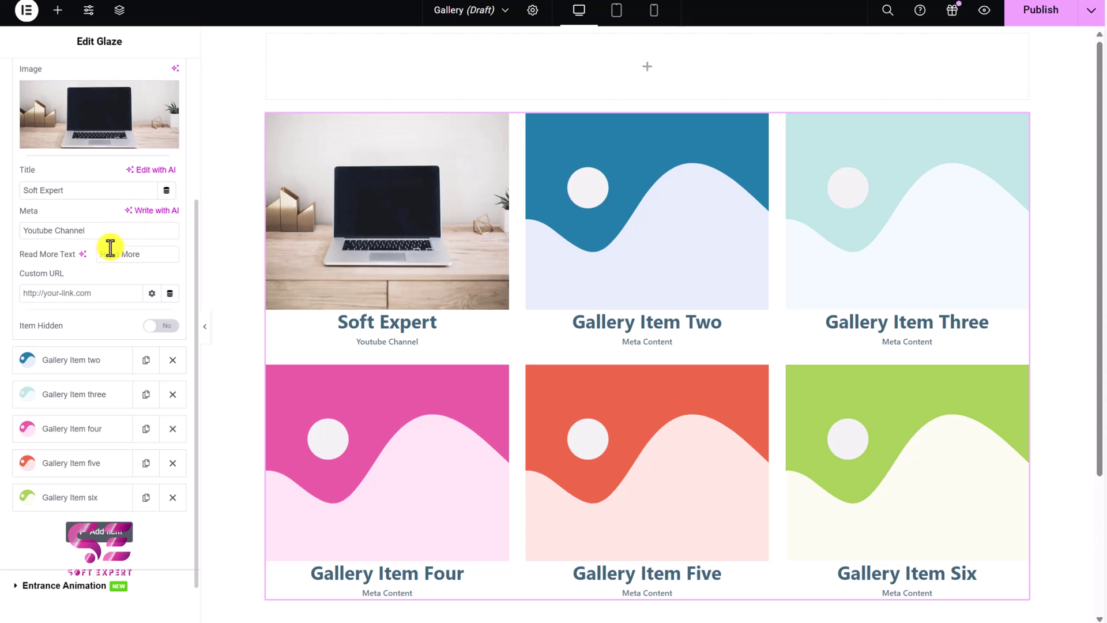
left_click(67, 358)
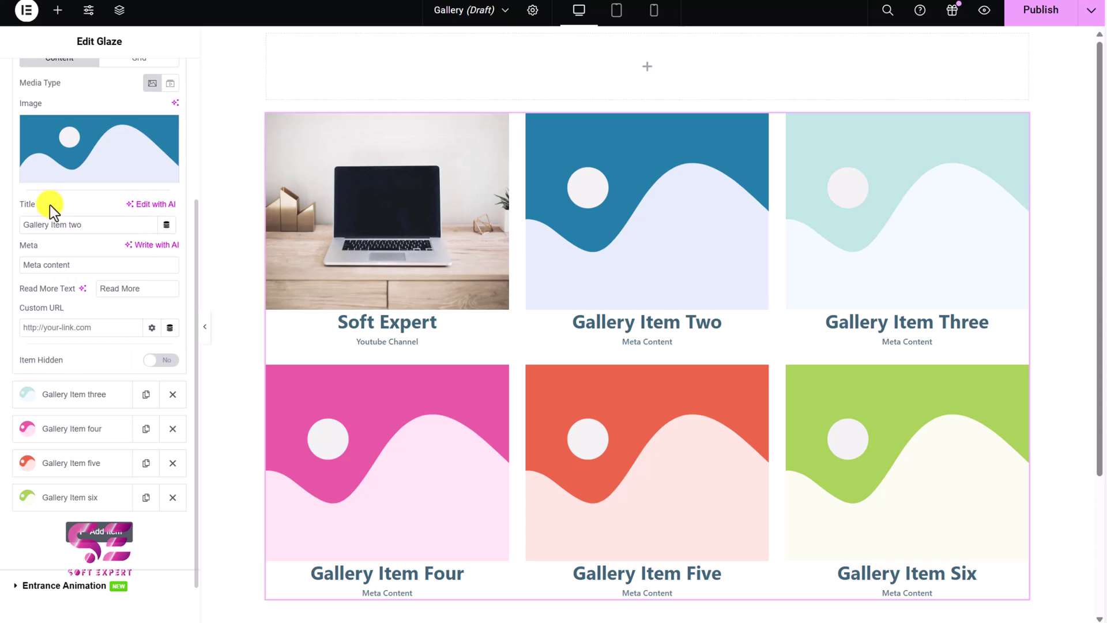
scroll(137, 324, "down", 1)
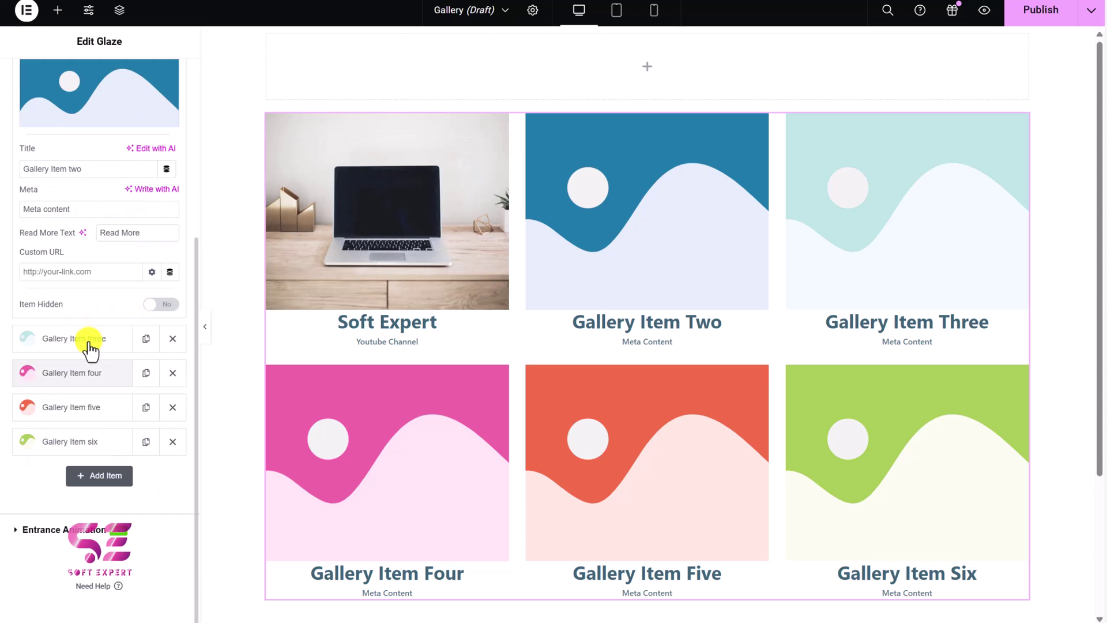
scroll(87, 340, "up", 5)
scroll(116, 354, "down", 4)
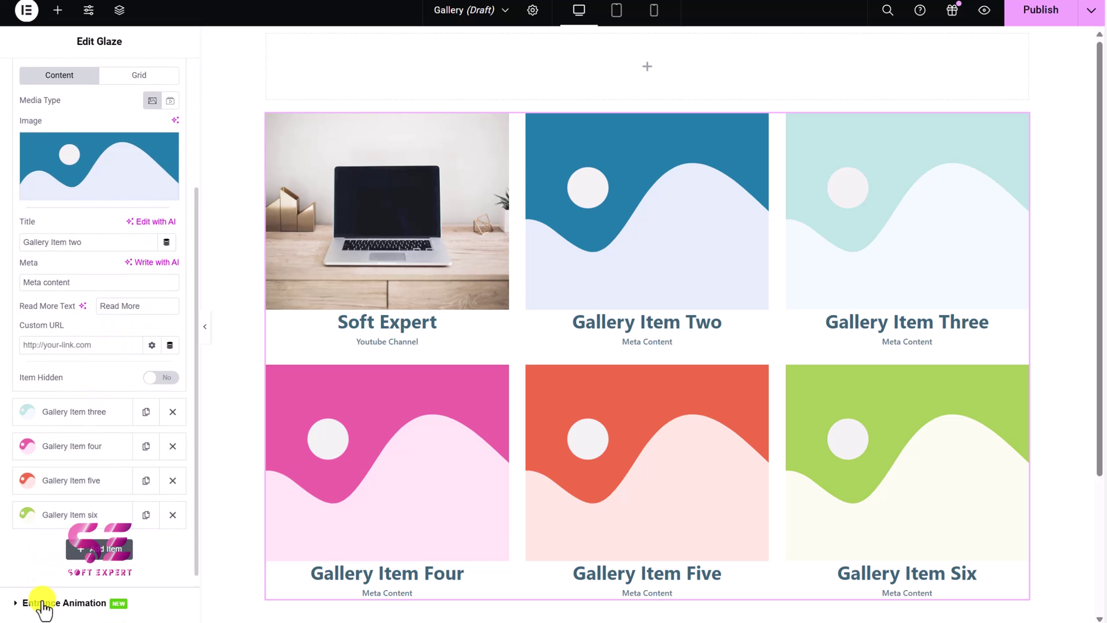
left_click(44, 603)
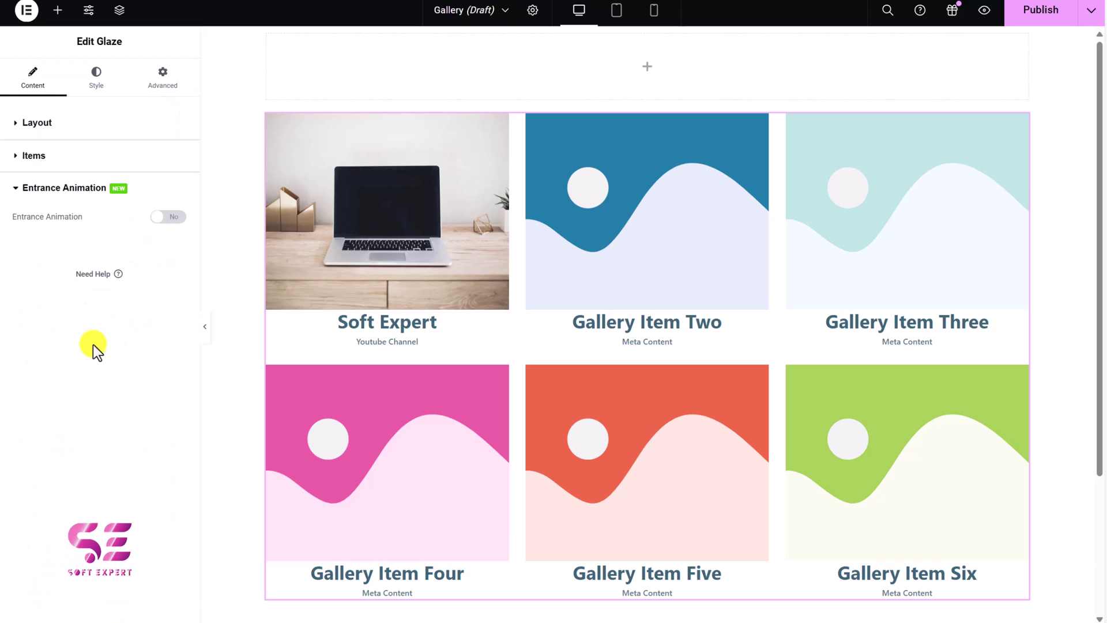
left_click(161, 225)
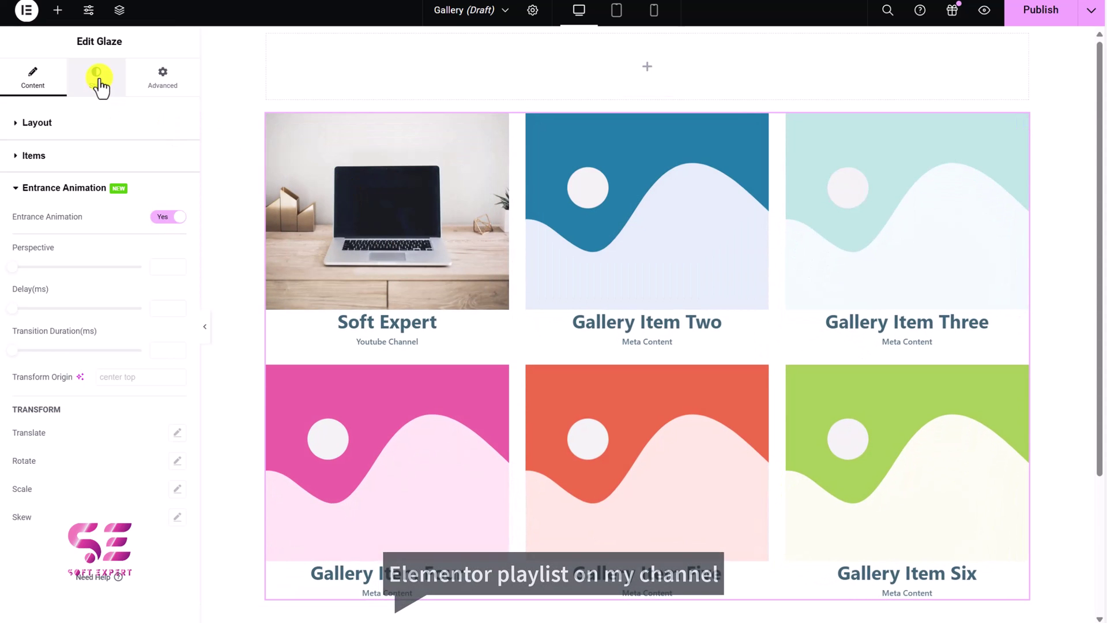
Try an Accent green Classic item background with radius 30, padding 50 and margin 50.
left_click(97, 78)
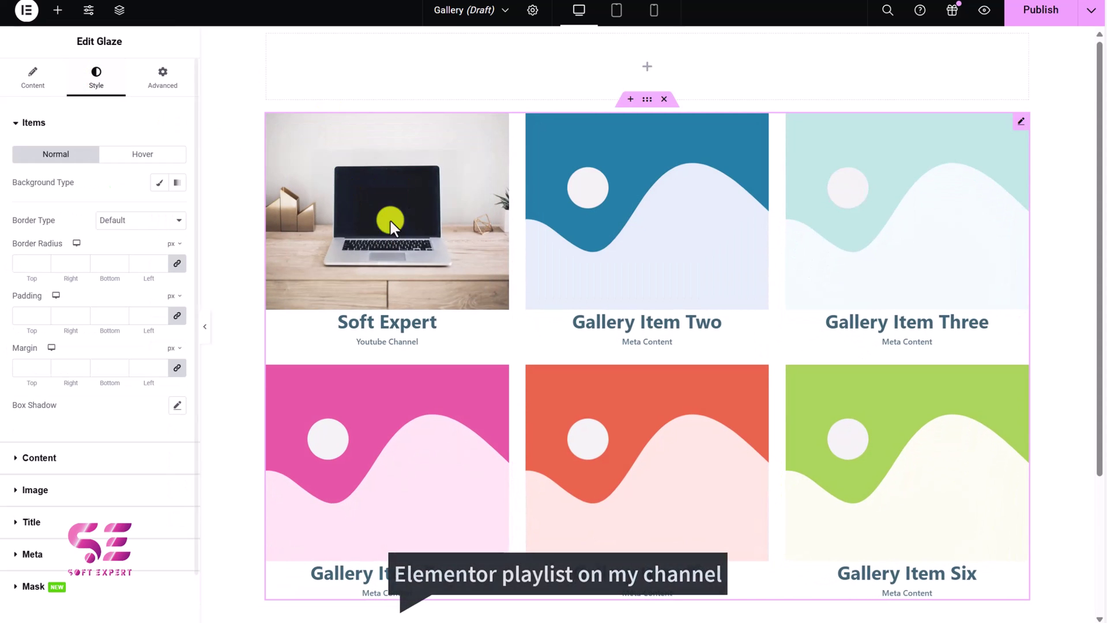
left_click(159, 182)
left_click(161, 211)
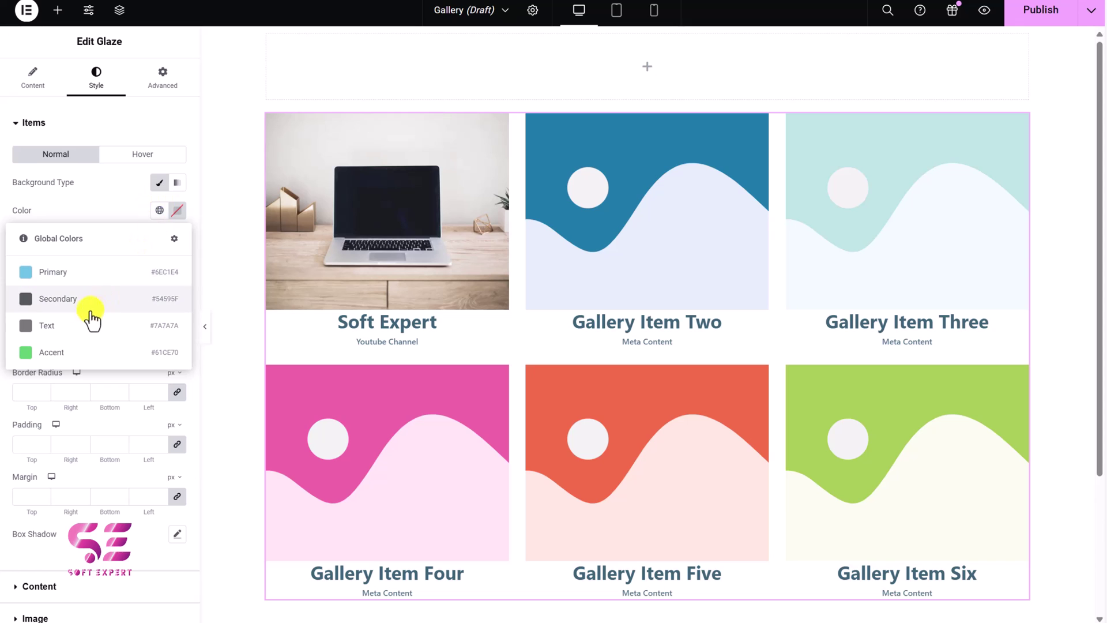
left_click(51, 352)
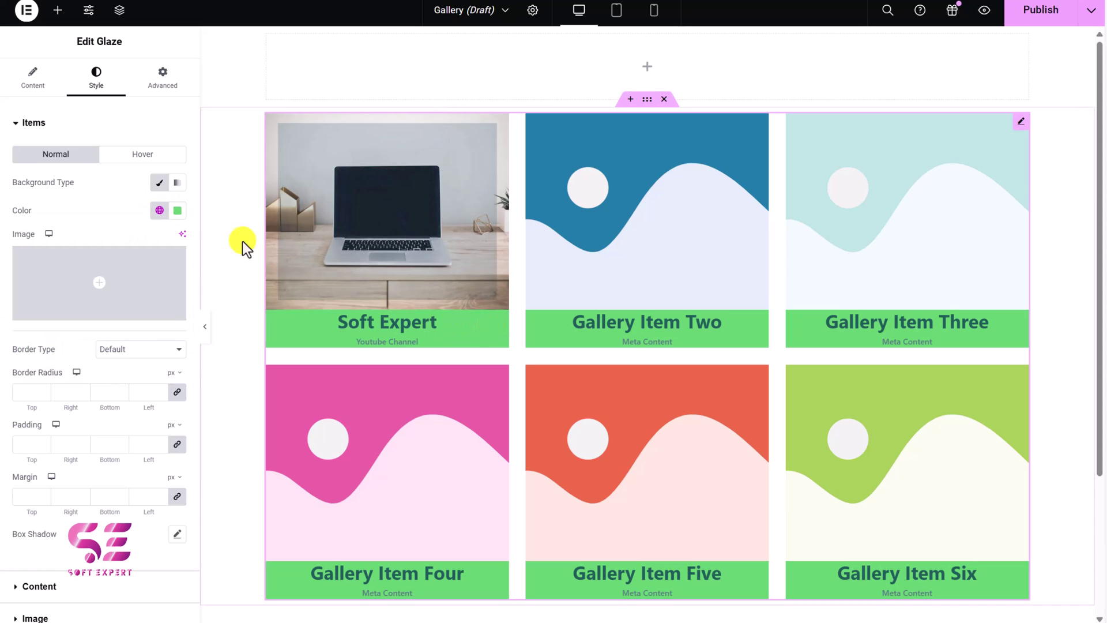
left_click(149, 390)
type("30")
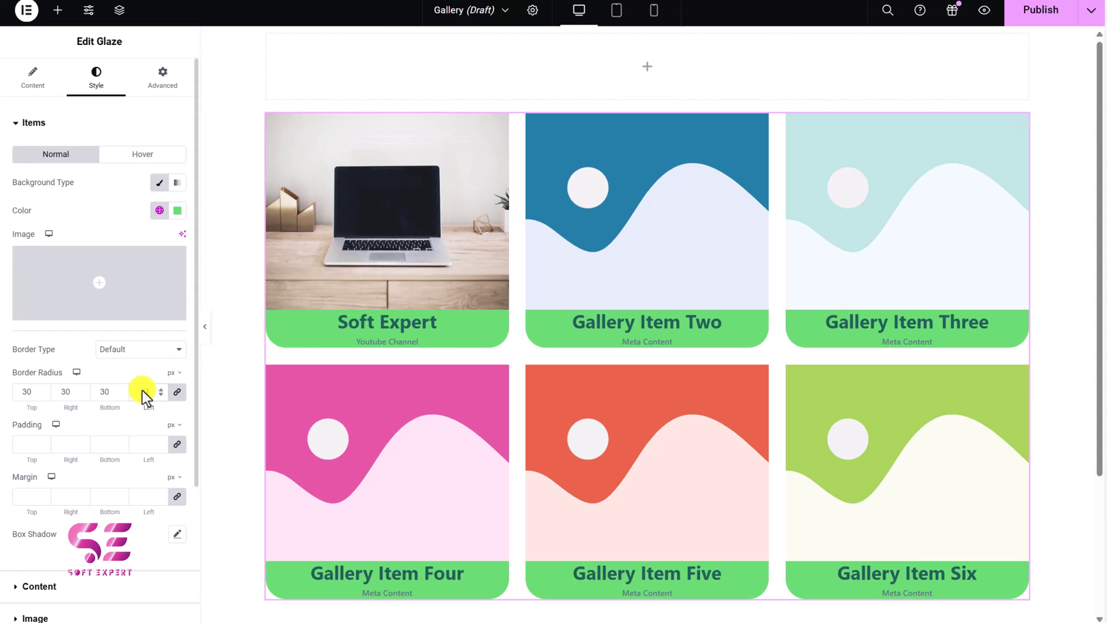
left_click(139, 447)
type("50")
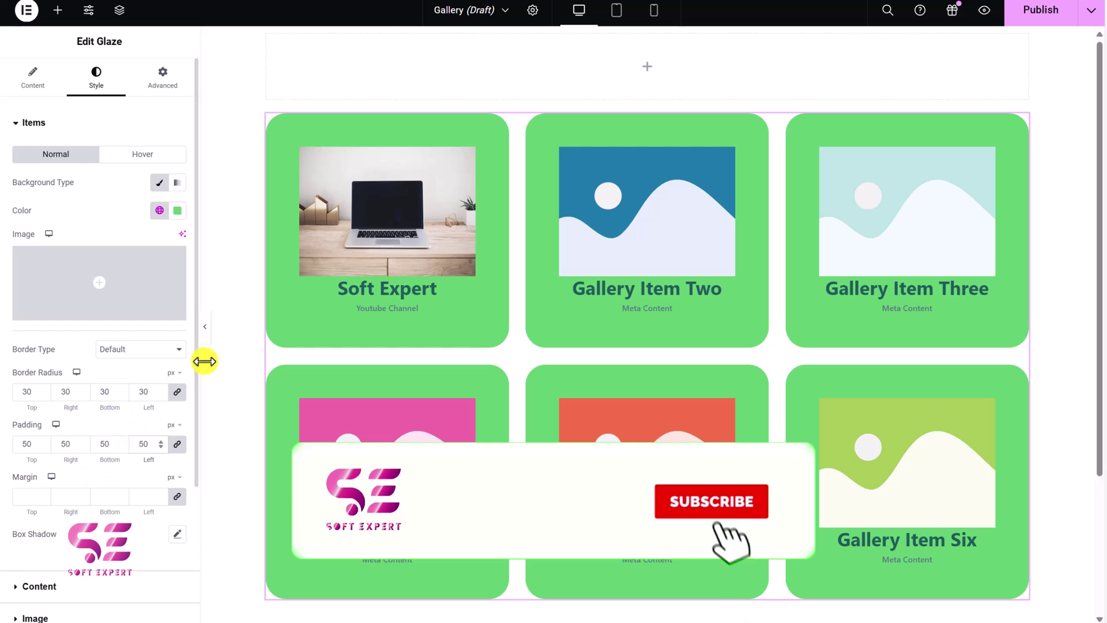
left_click(138, 496)
type("50")
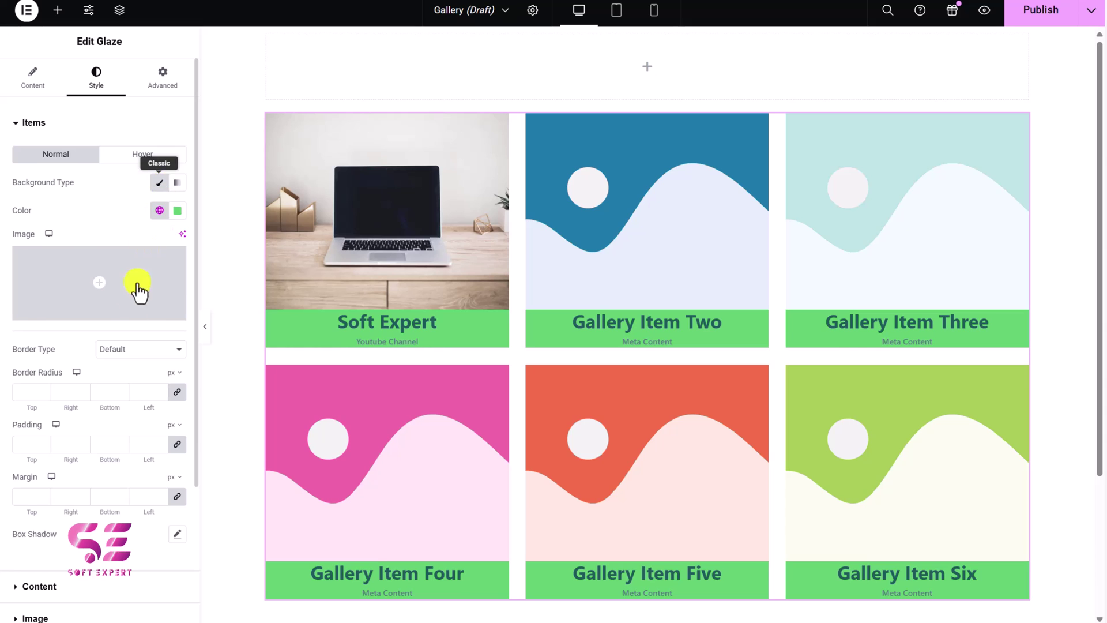
left_click(39, 457)
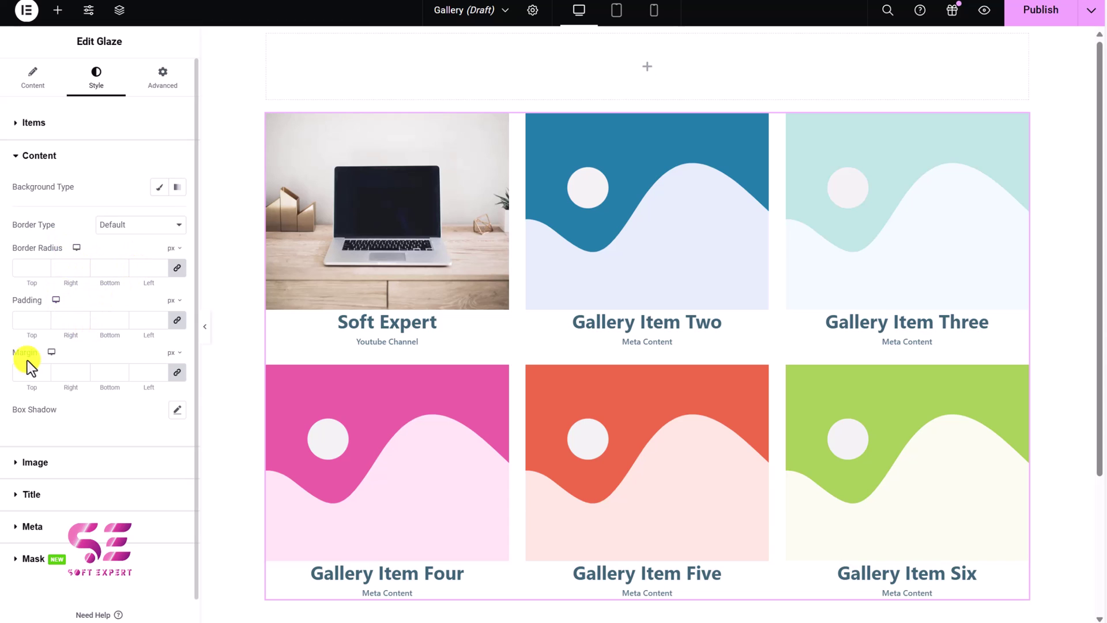
Try glassmorphism and a red image overlay, then clear both and keep the default border type.
left_click(69, 464)
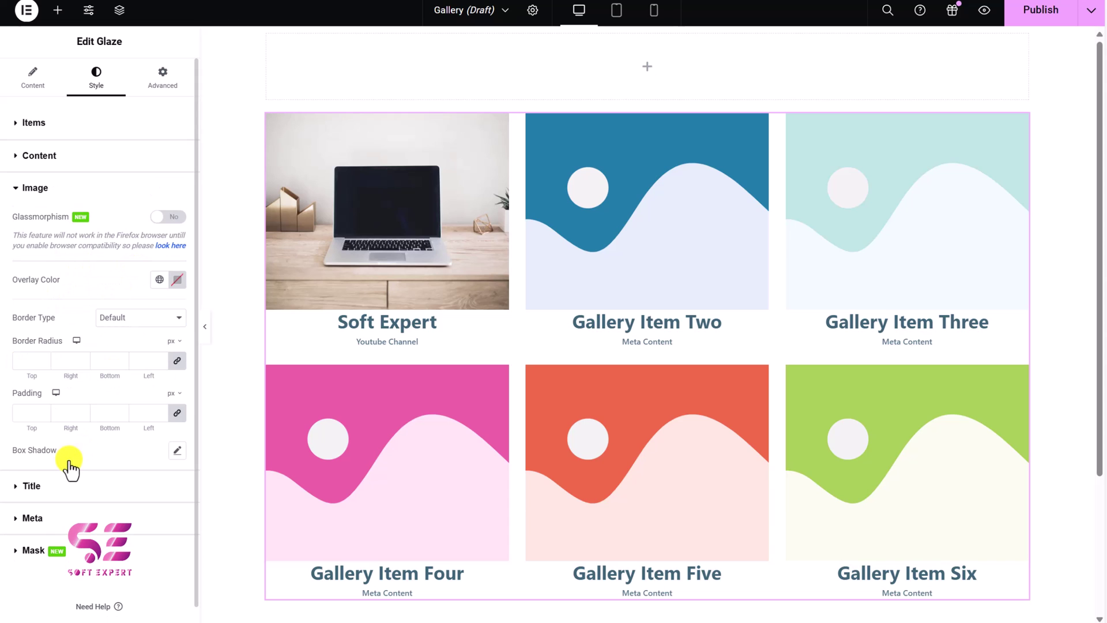
left_click(161, 216)
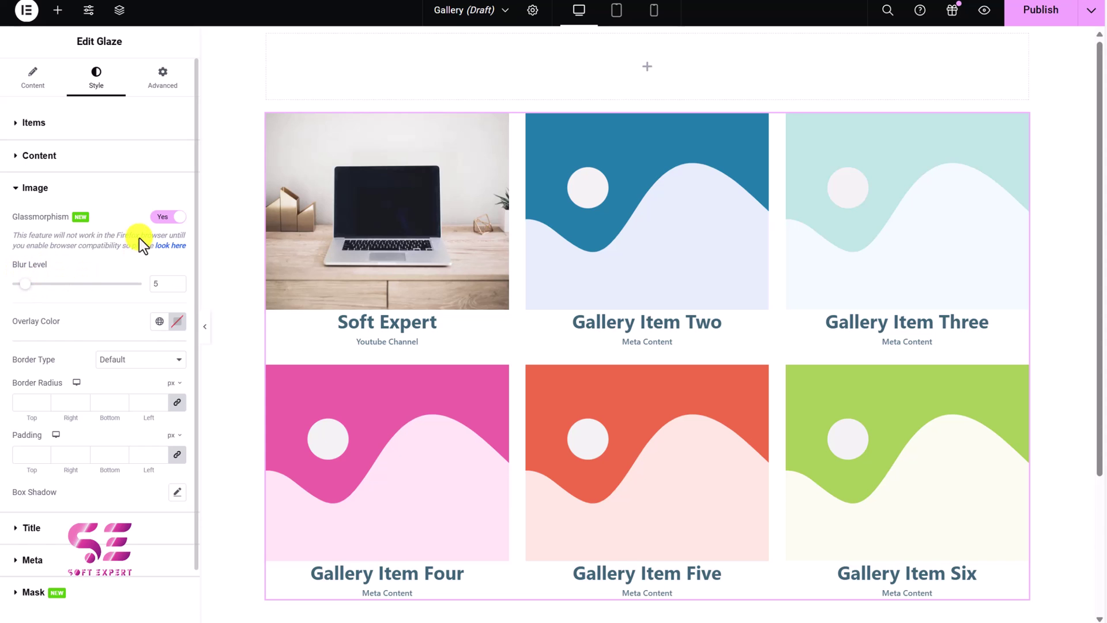
left_click(167, 216)
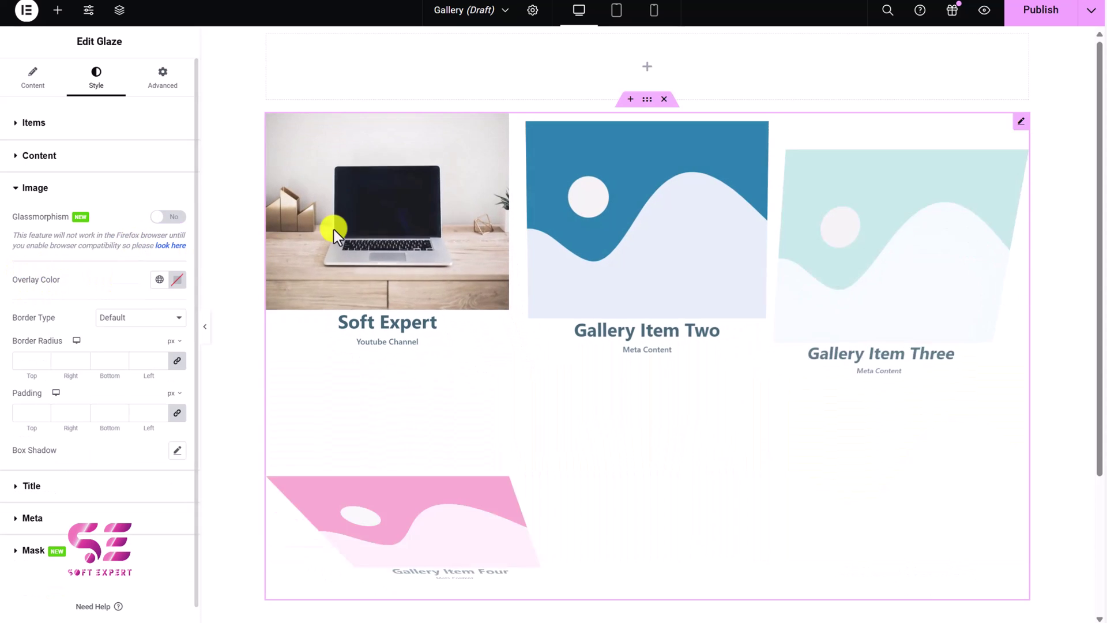
left_click(177, 280)
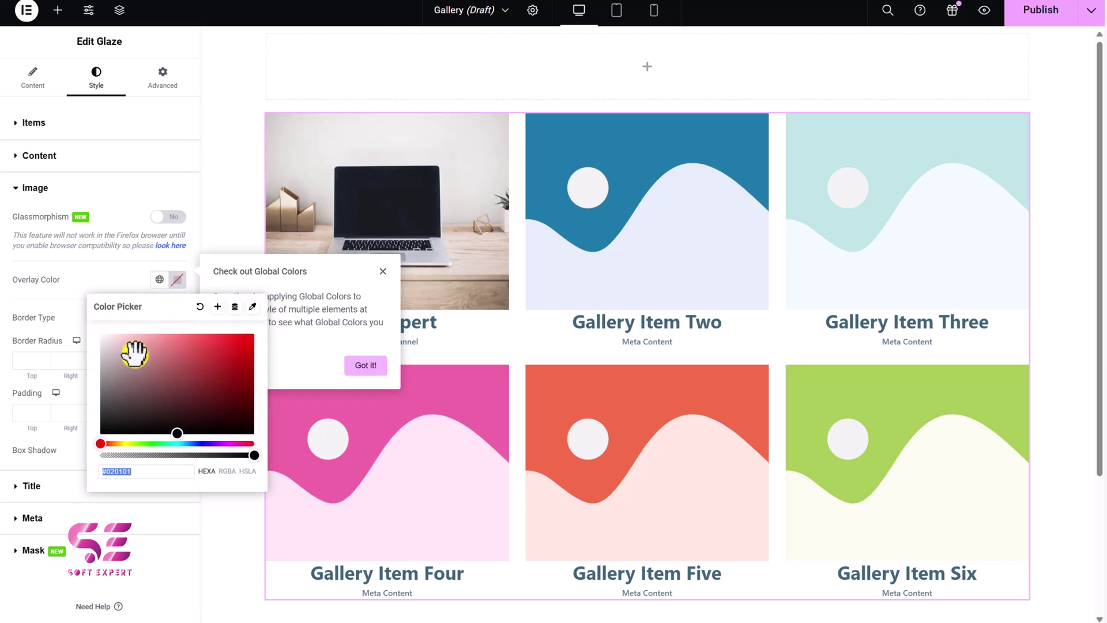
left_click(228, 356)
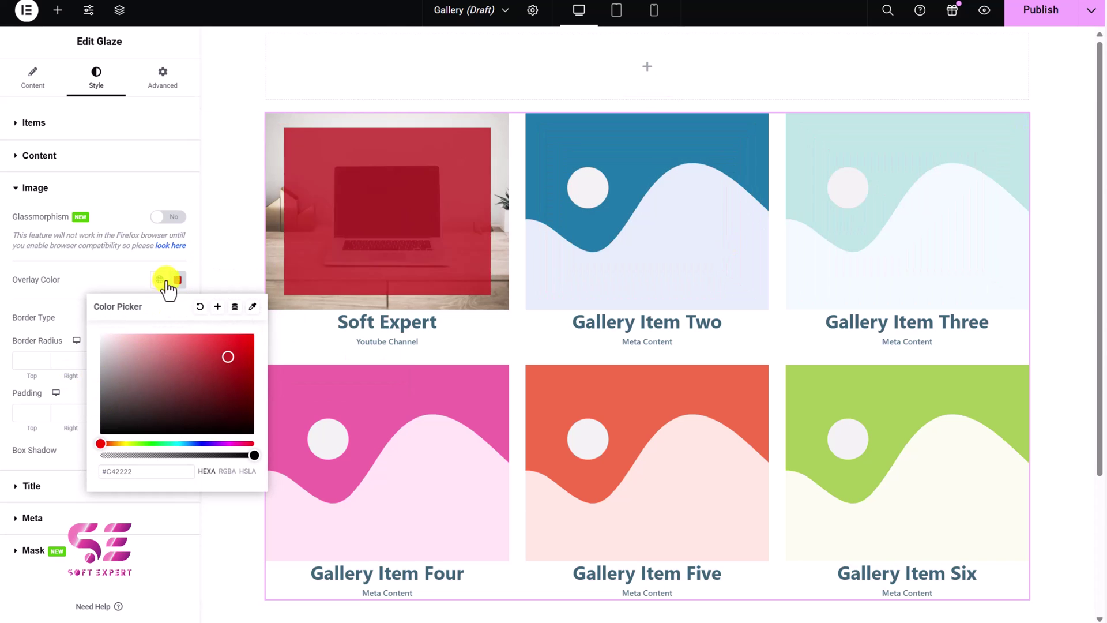
left_click(200, 309)
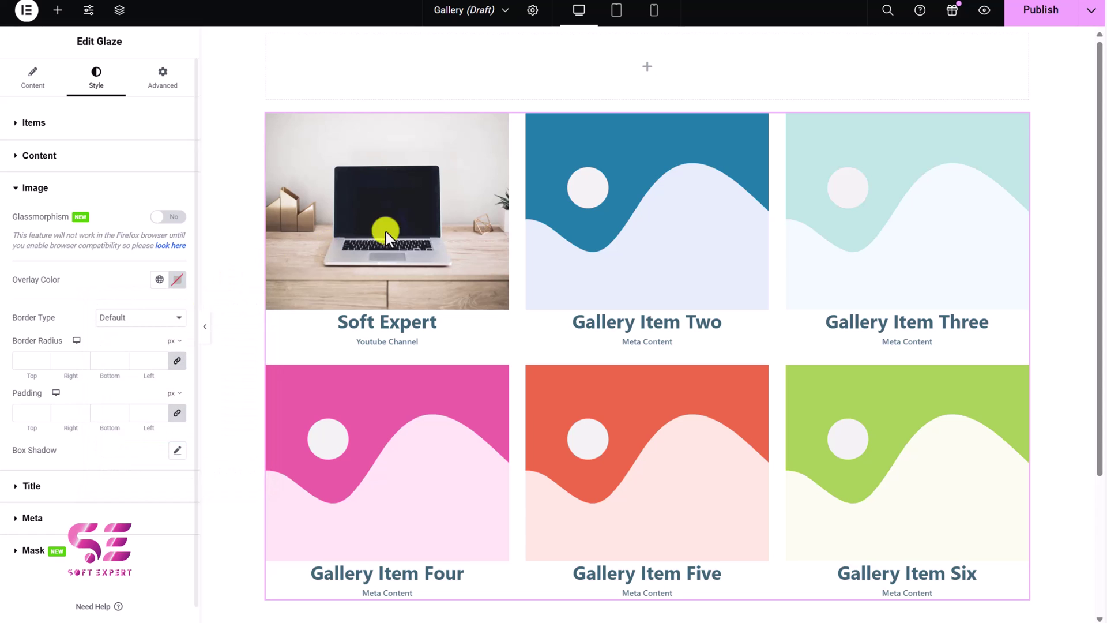
left_click(114, 323)
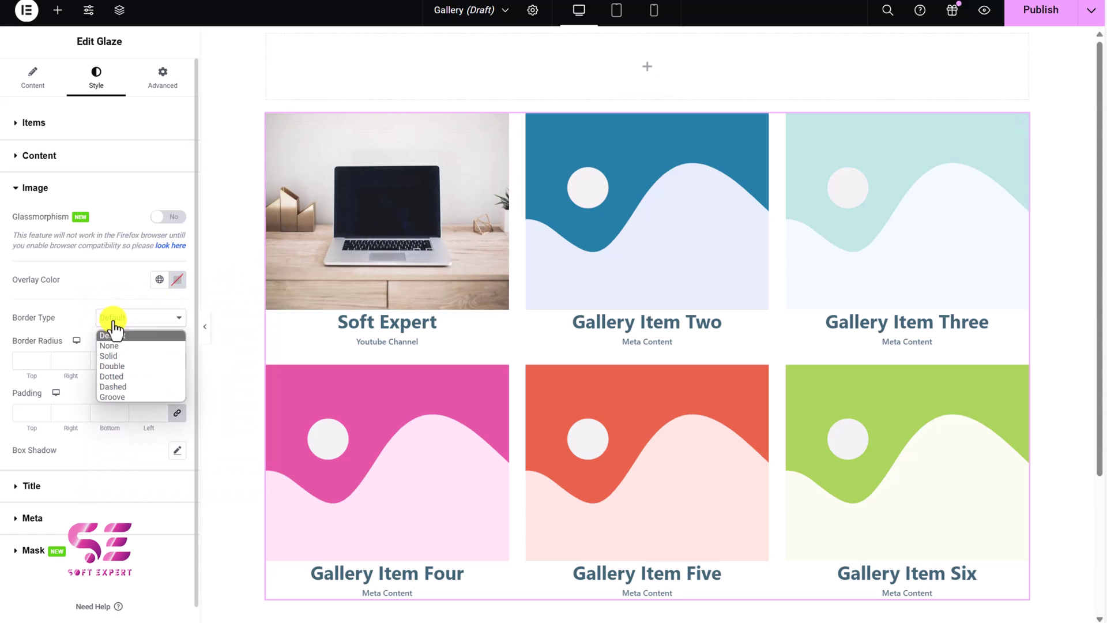
left_click(124, 318)
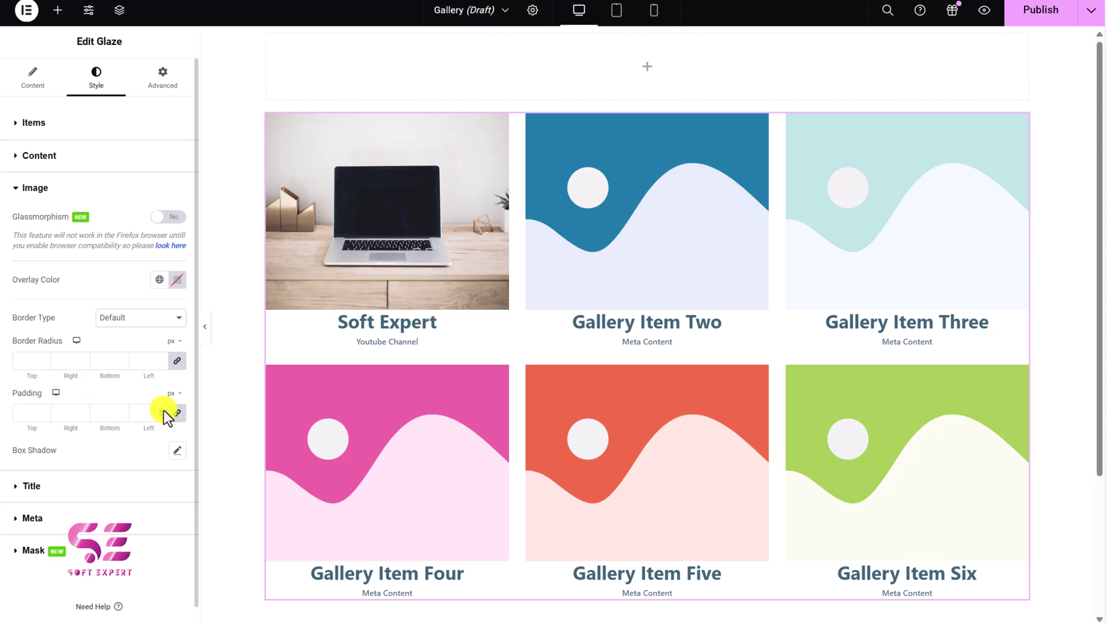
Colour the titles Primary light blue with a 20 margin, and review their typography options.
left_click(67, 486)
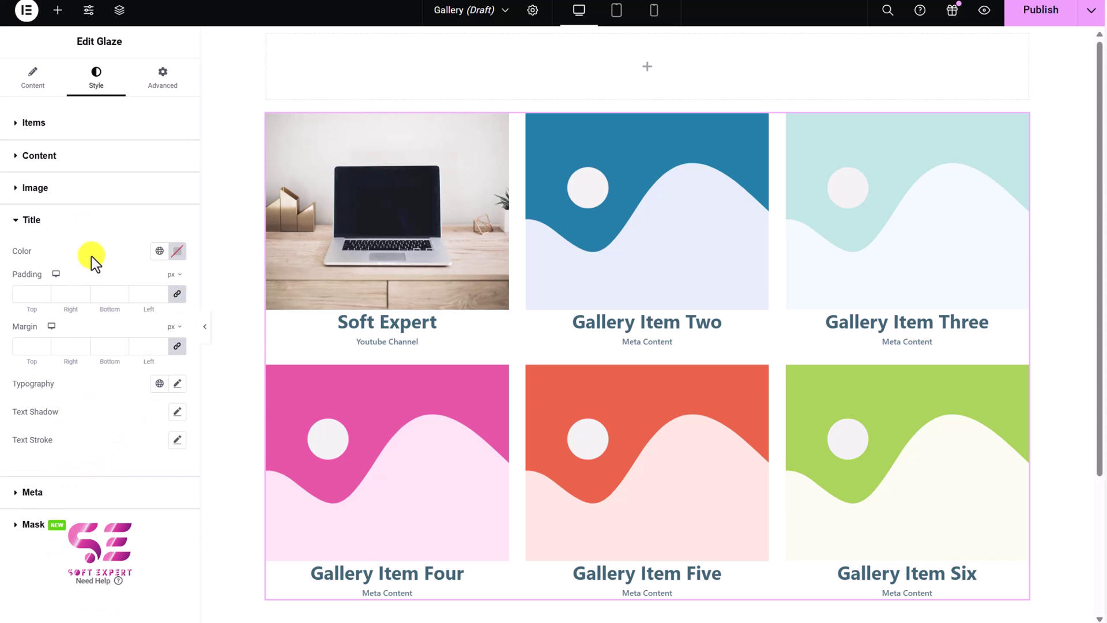
left_click(151, 253)
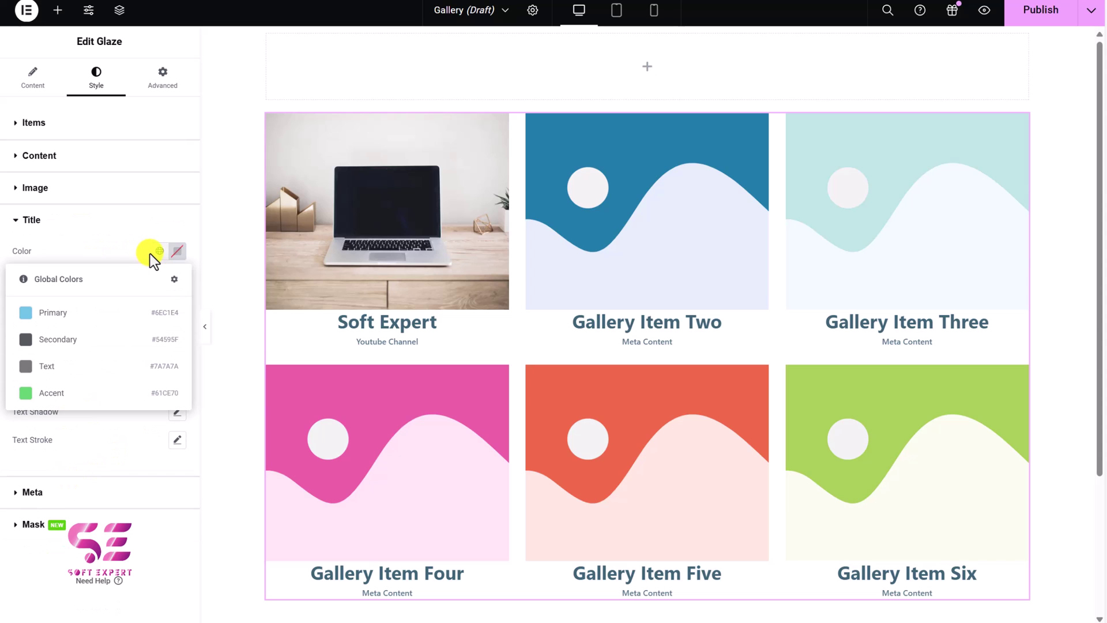
left_click(101, 321)
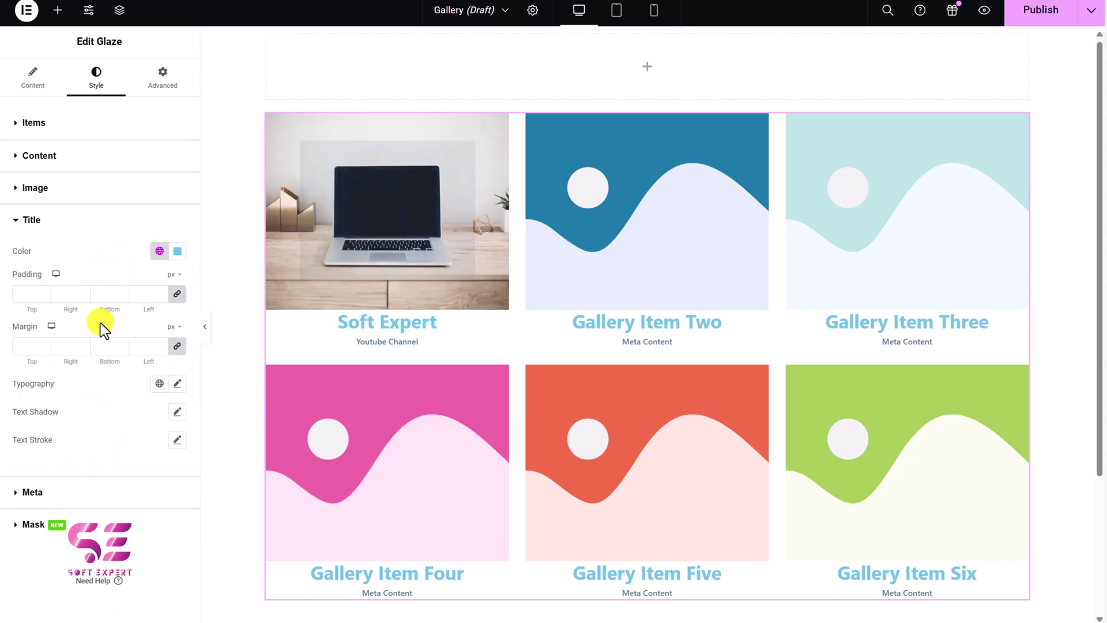
left_click(149, 345)
type("20")
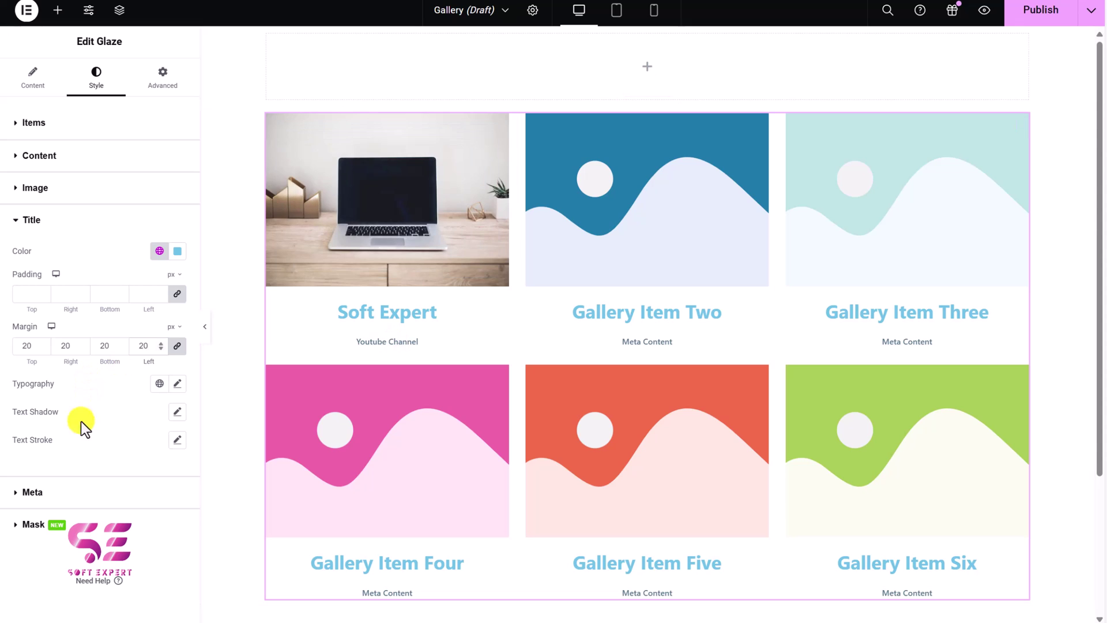
left_click(179, 384)
scroll(116, 471, "down", 2)
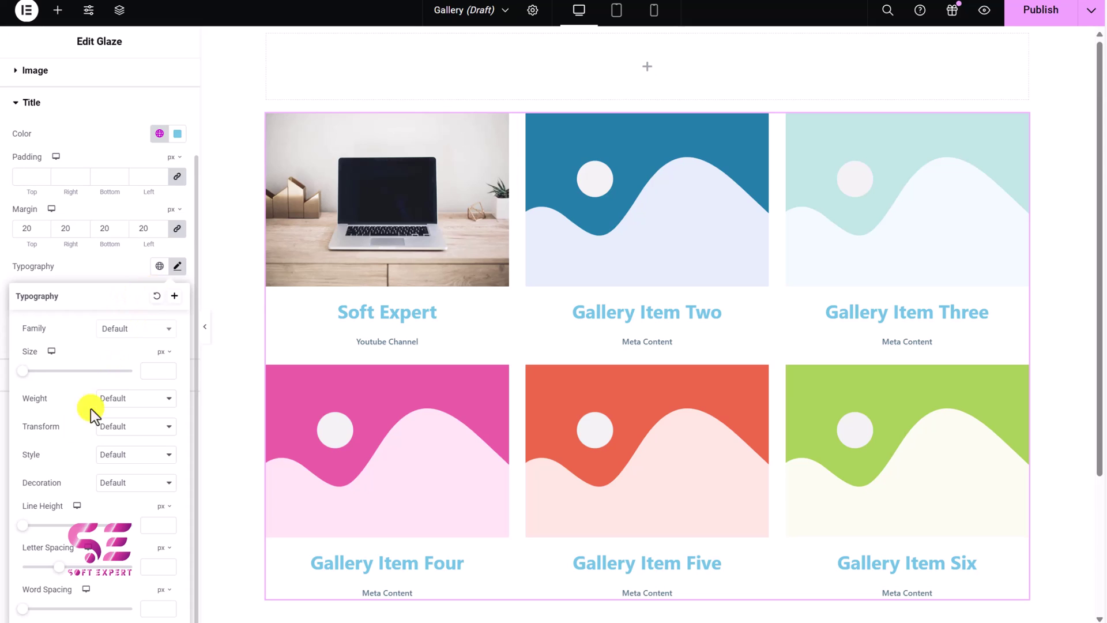
scroll(91, 408, "up", 2)
Expand the Meta and Mask style sections and check the mask type choices.
left_click(65, 495)
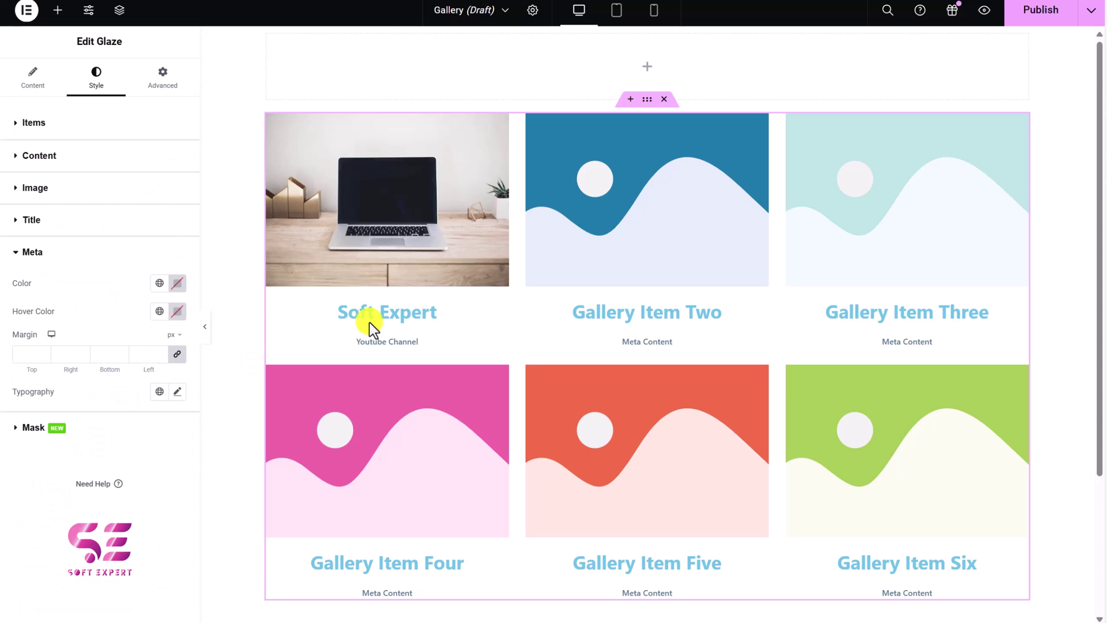
left_click(99, 431)
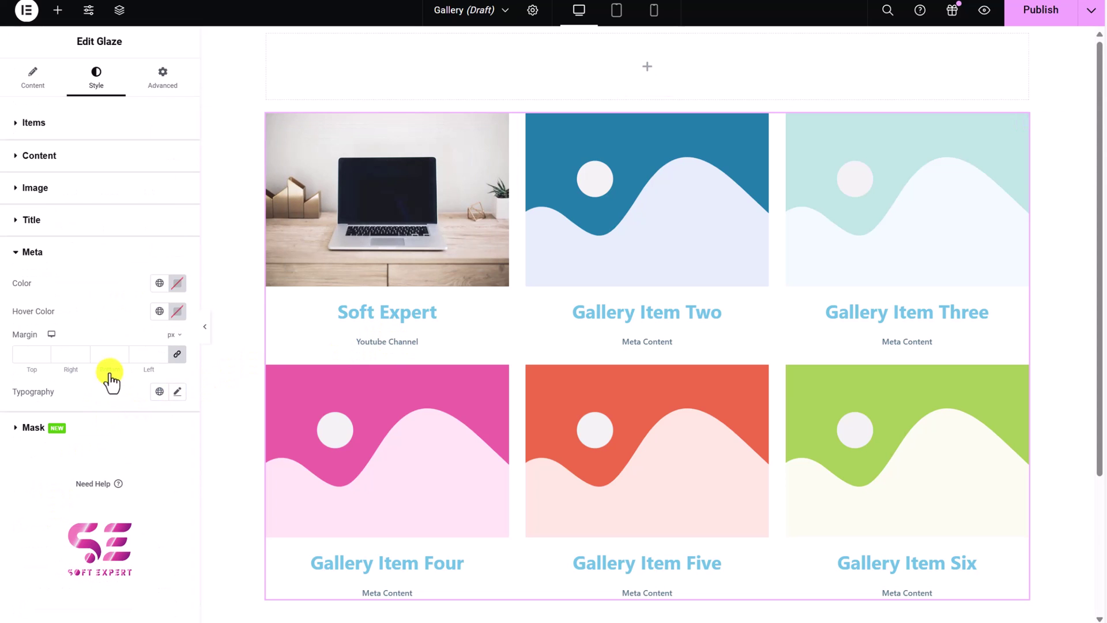
left_click(154, 344)
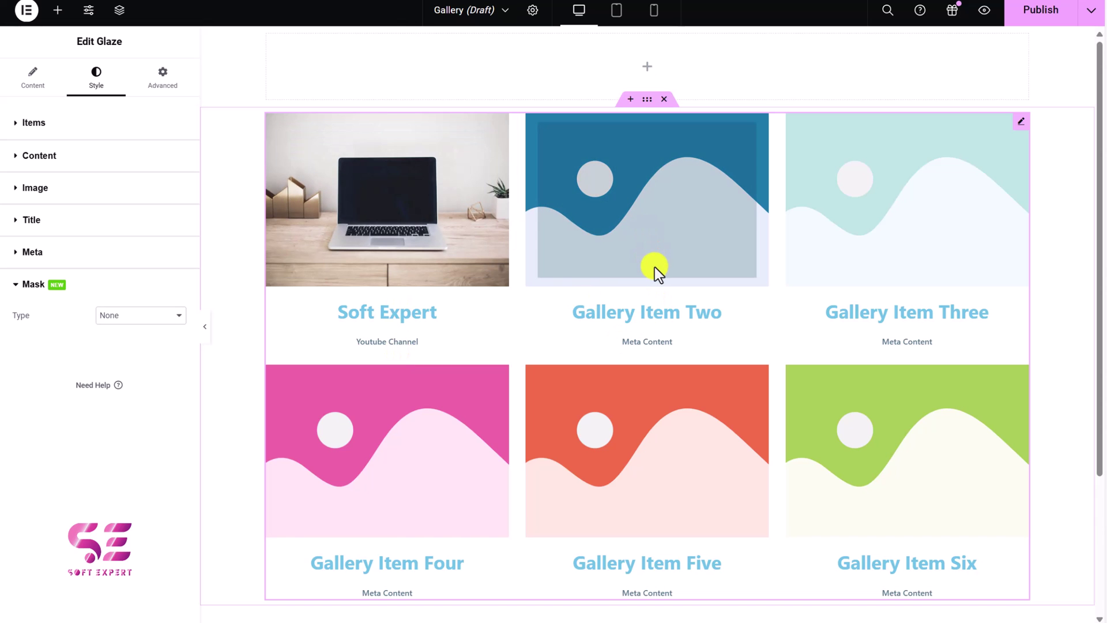
Drag the Insta gallery widget into the empty drop zone below the Glaze grid.
scroll(655, 267, "down", 3)
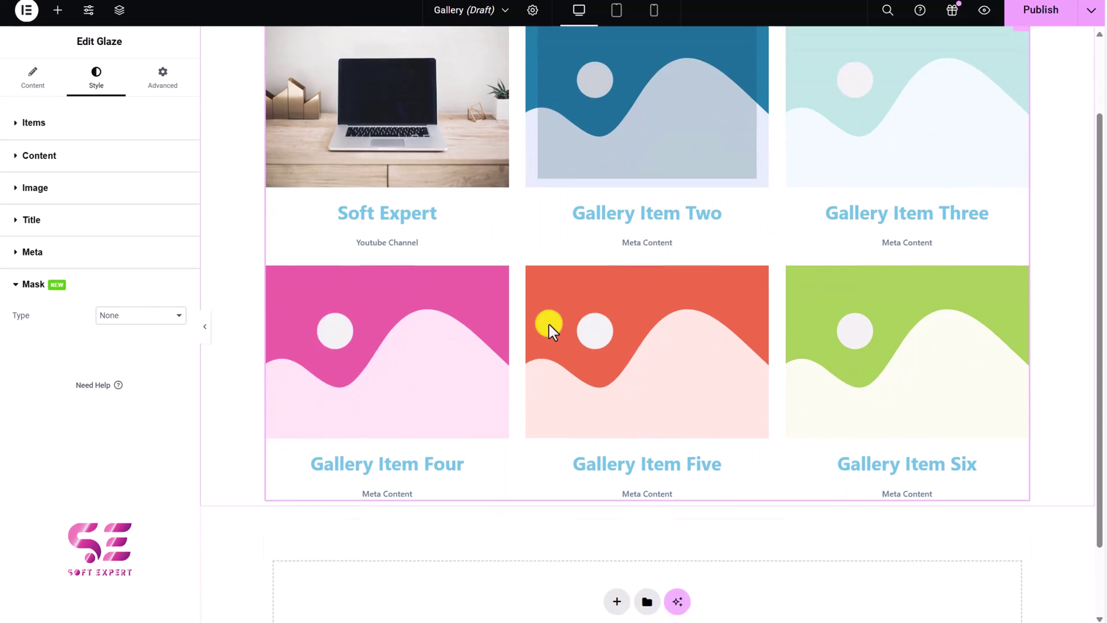
left_click(58, 10)
left_click_drag(141, 482, 334, 490)
scroll(333, 488, "down", 5)
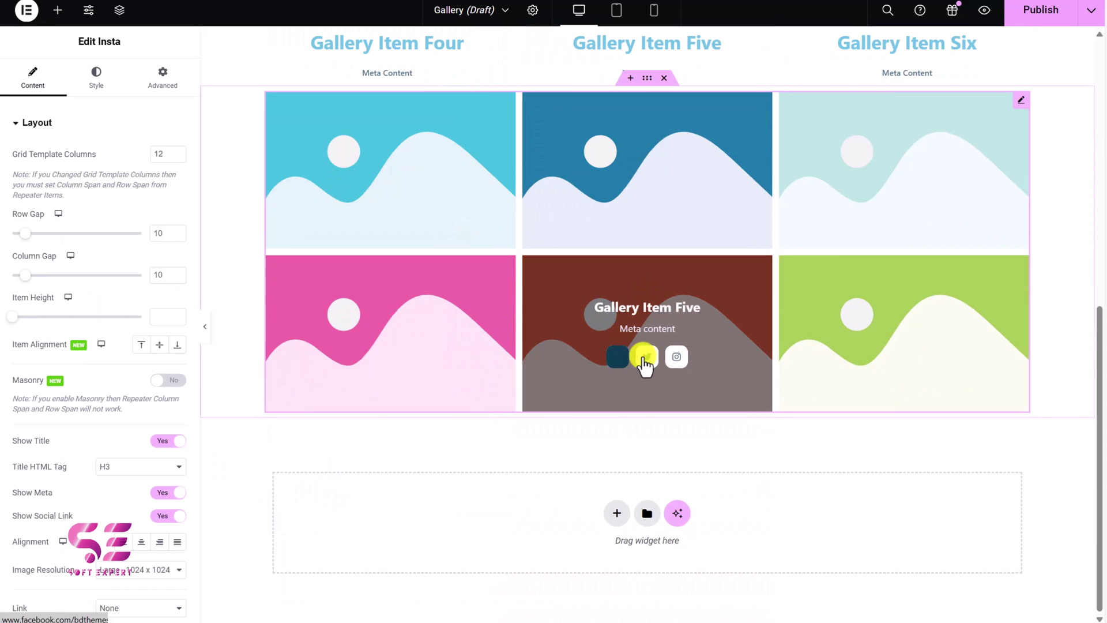
Drag a Walden gallery widget from the Elements panel onto the page.
left_click(57, 10)
scroll(80, 306, "down", 10)
scroll(81, 305, "down", 5)
left_click_drag(54, 430, 305, 505)
Set Gallery Item one's image to the speaker photo from the Media Library.
scroll(378, 479, "down", 5)
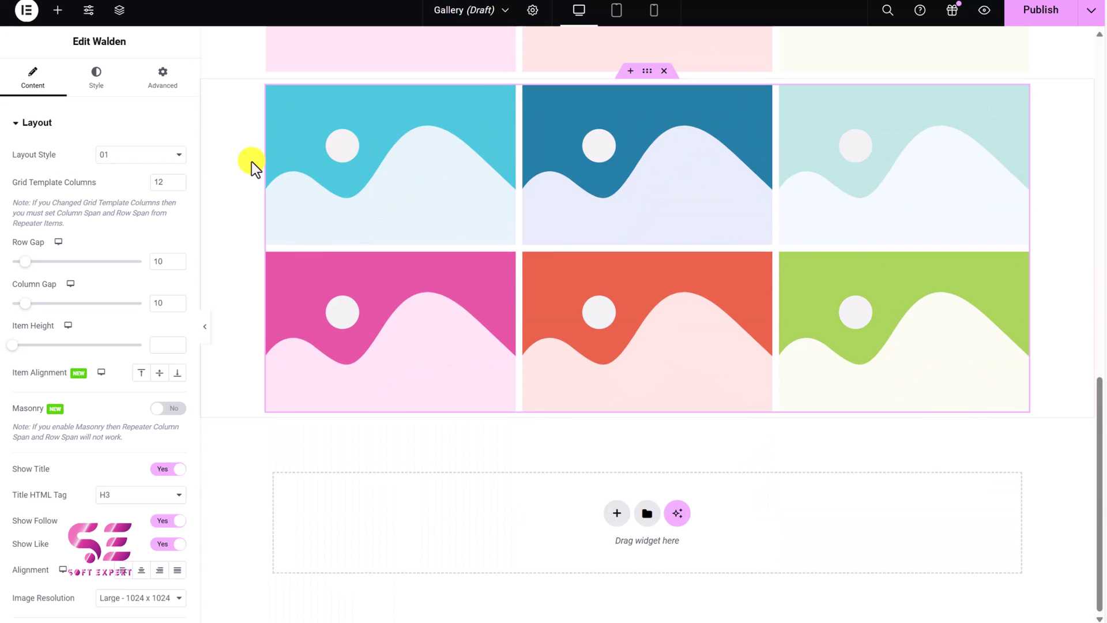
scroll(41, 552, "down", 3)
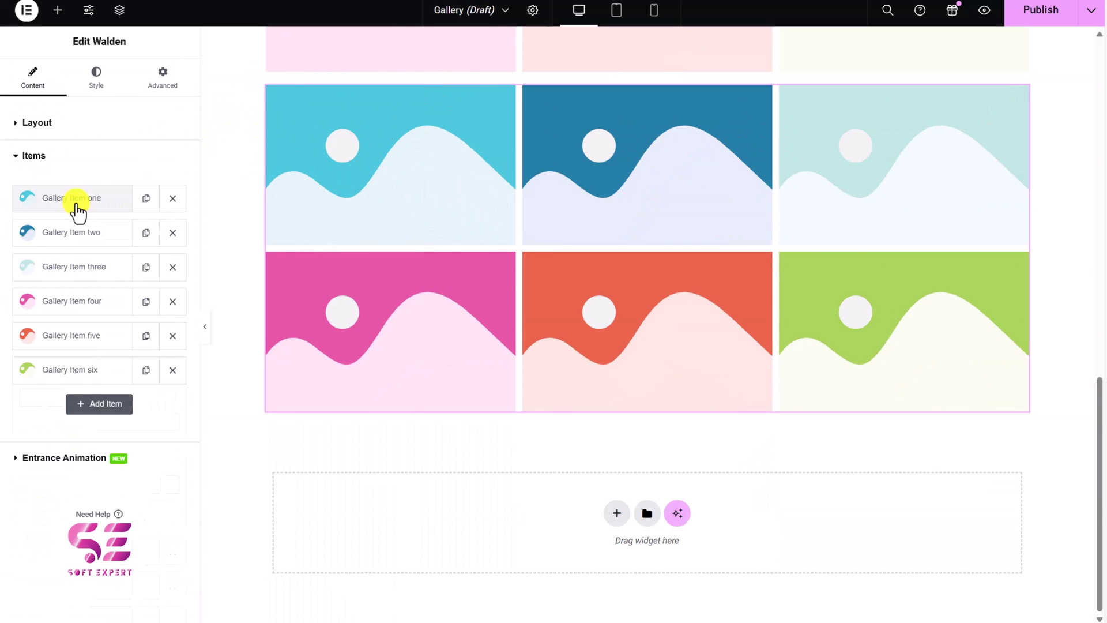
left_click(78, 211)
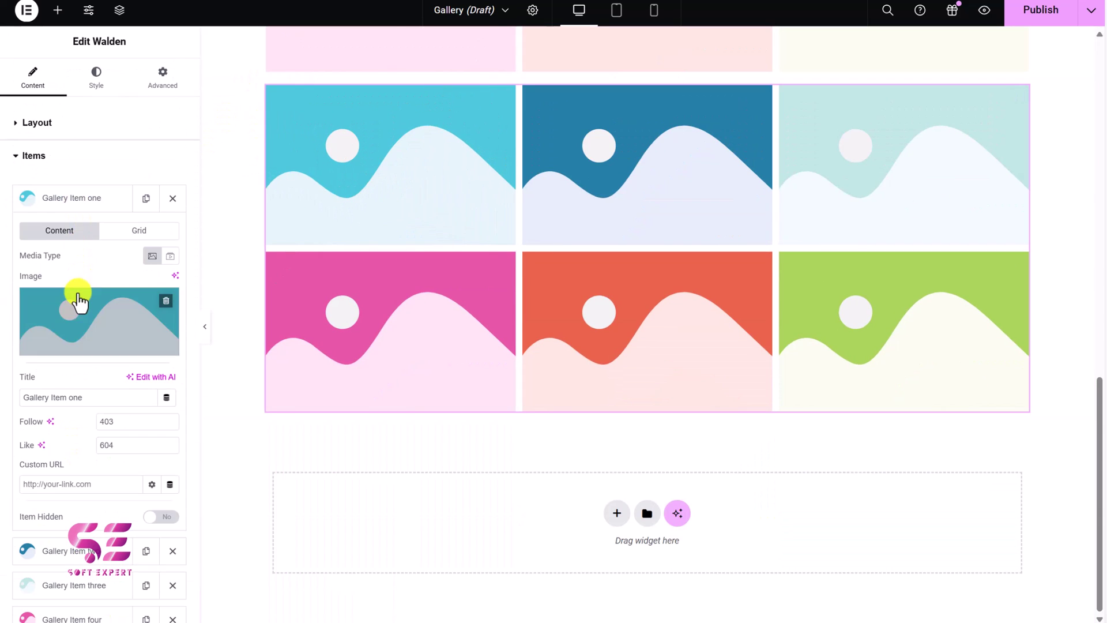
left_click(78, 305)
scroll(403, 404, "down", 2)
left_click(312, 464)
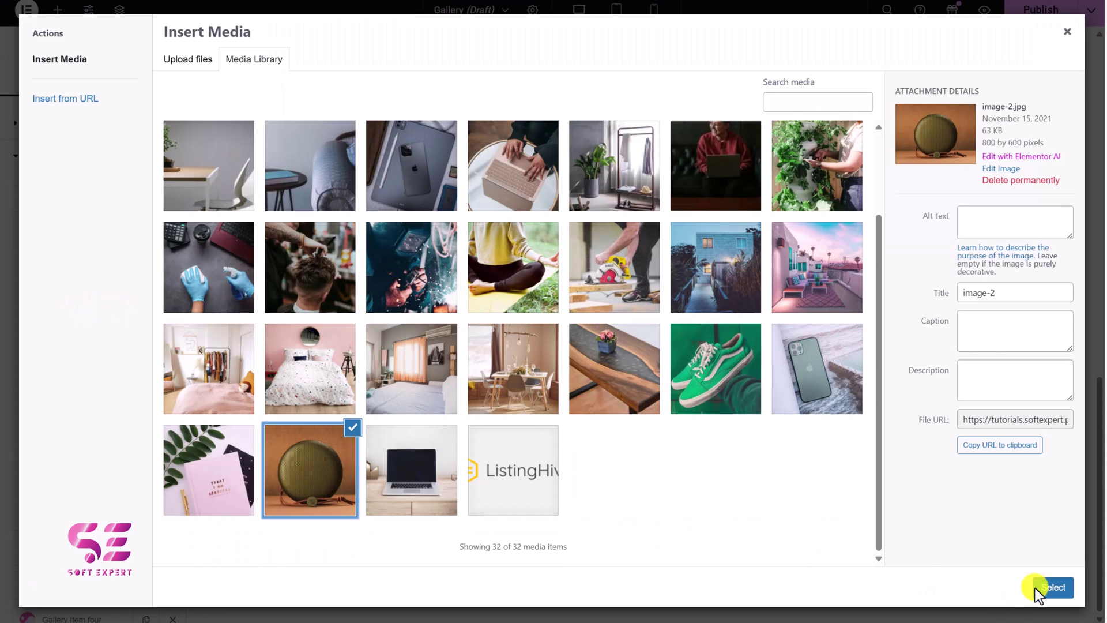
left_click(1044, 584)
Give Gallery Item two the green sneakers photo and start picking Gallery Item three's image.
left_click(77, 346)
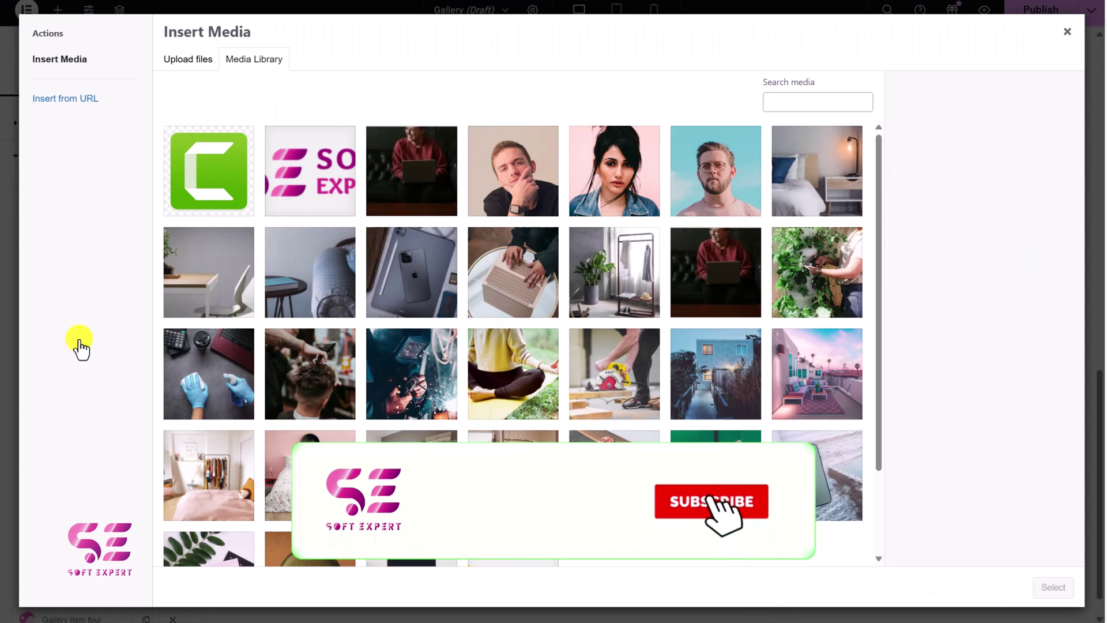
left_click(714, 467)
left_click(1052, 588)
left_click(98, 395)
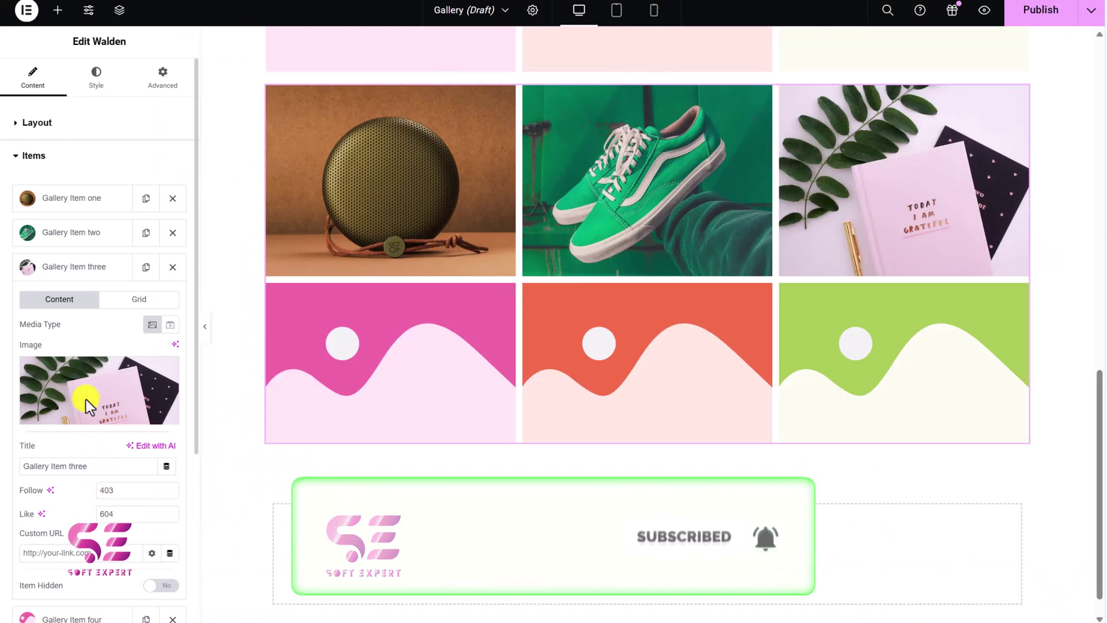
left_click(88, 405)
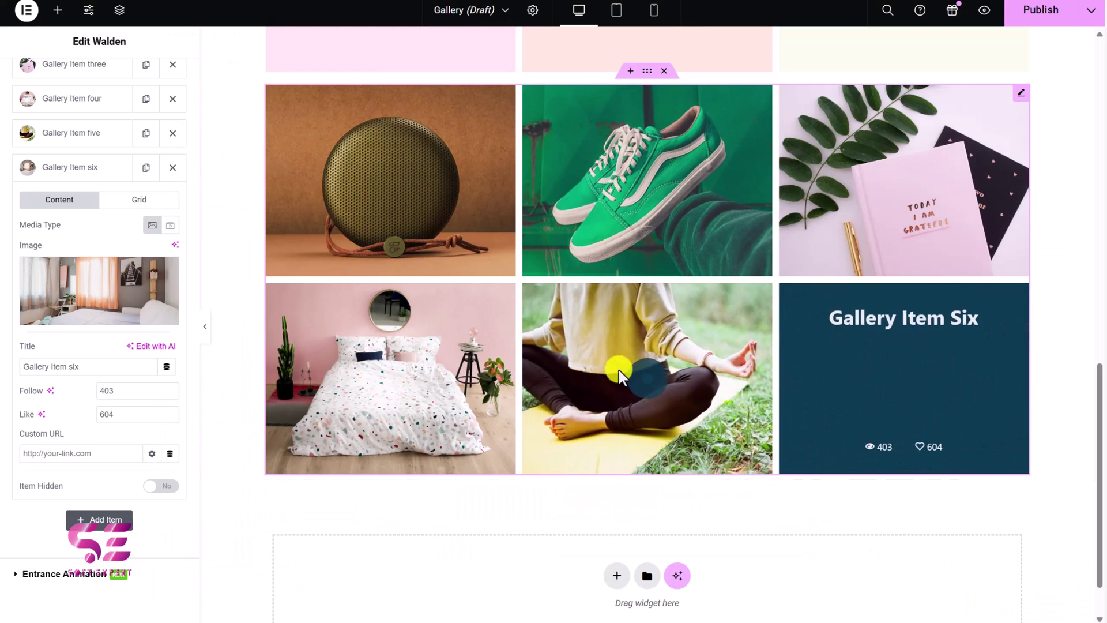
scroll(625, 198, "up", 2)
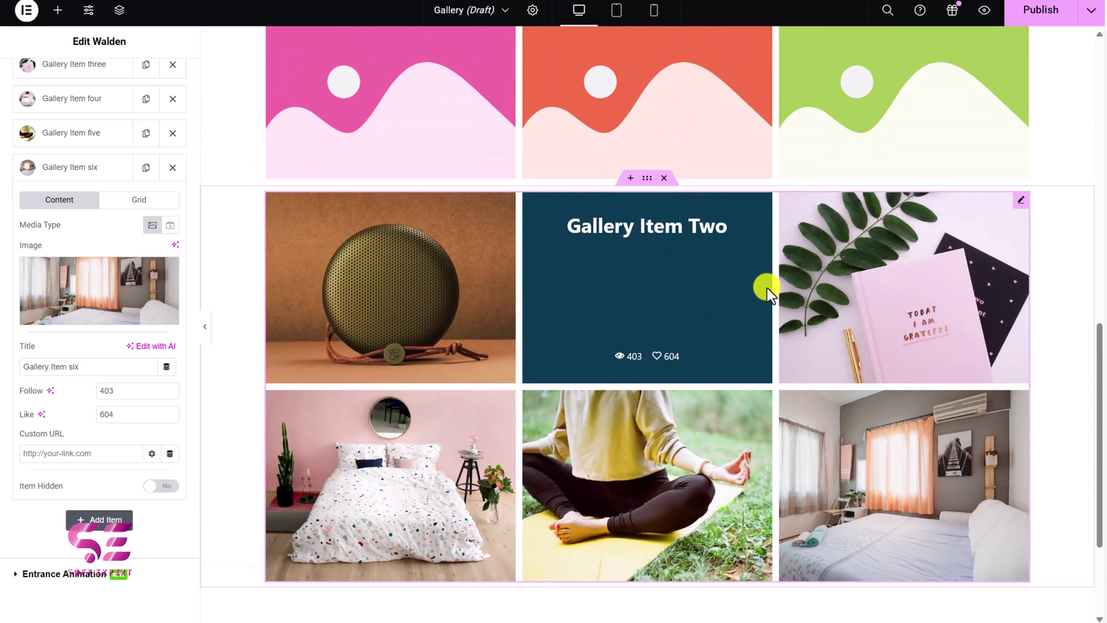
scroll(767, 288, "up", 7)
key("Delete")
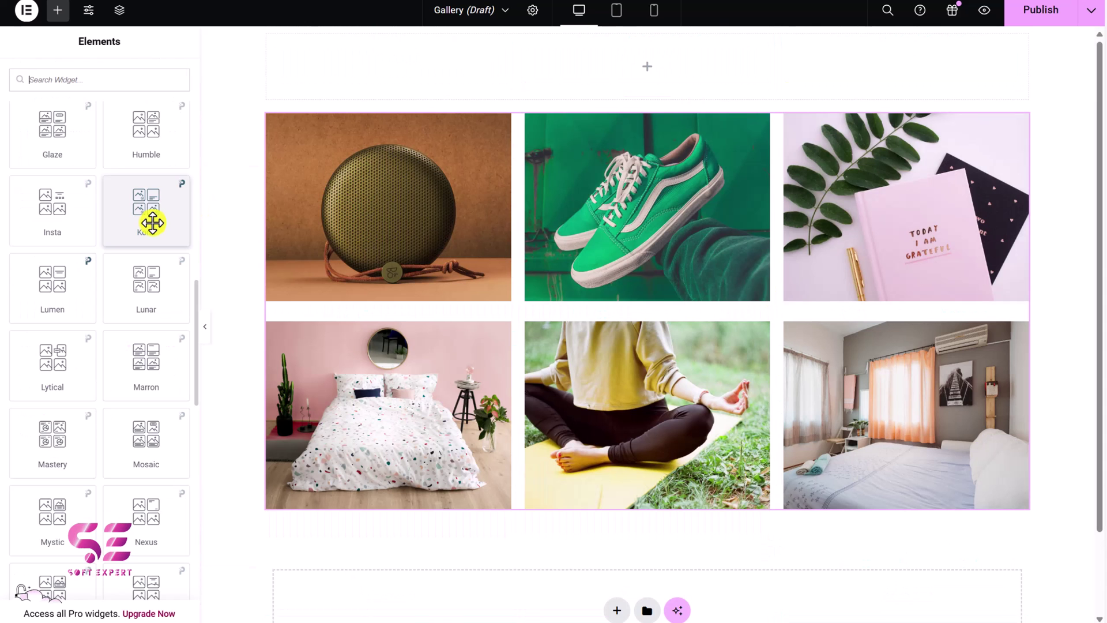
scroll(152, 222, "up", 1)
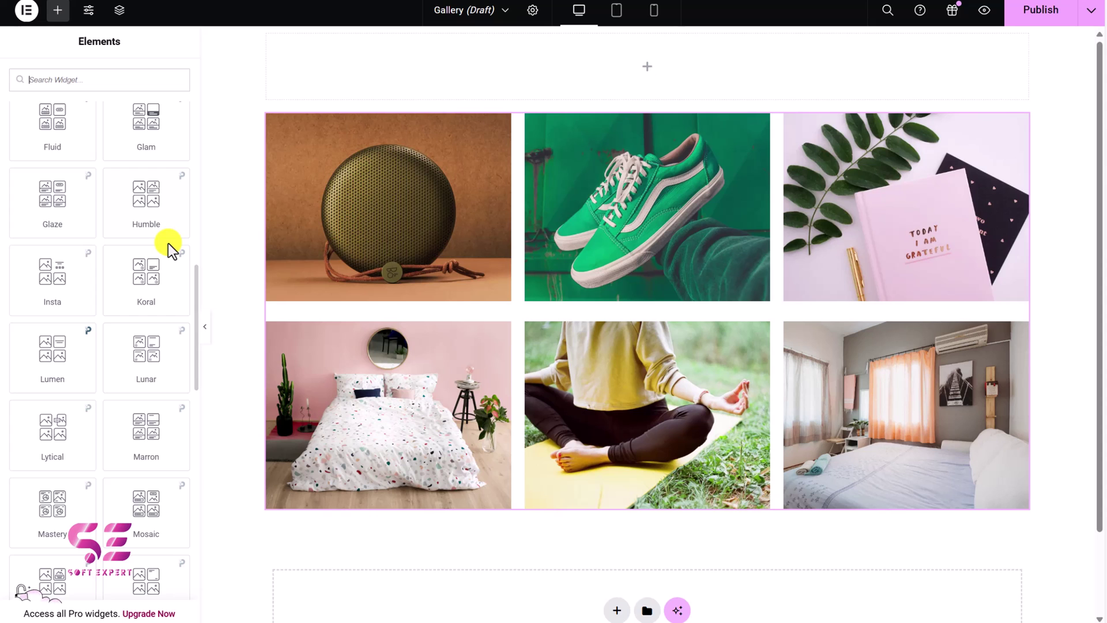
scroll(168, 243, "up", 1)
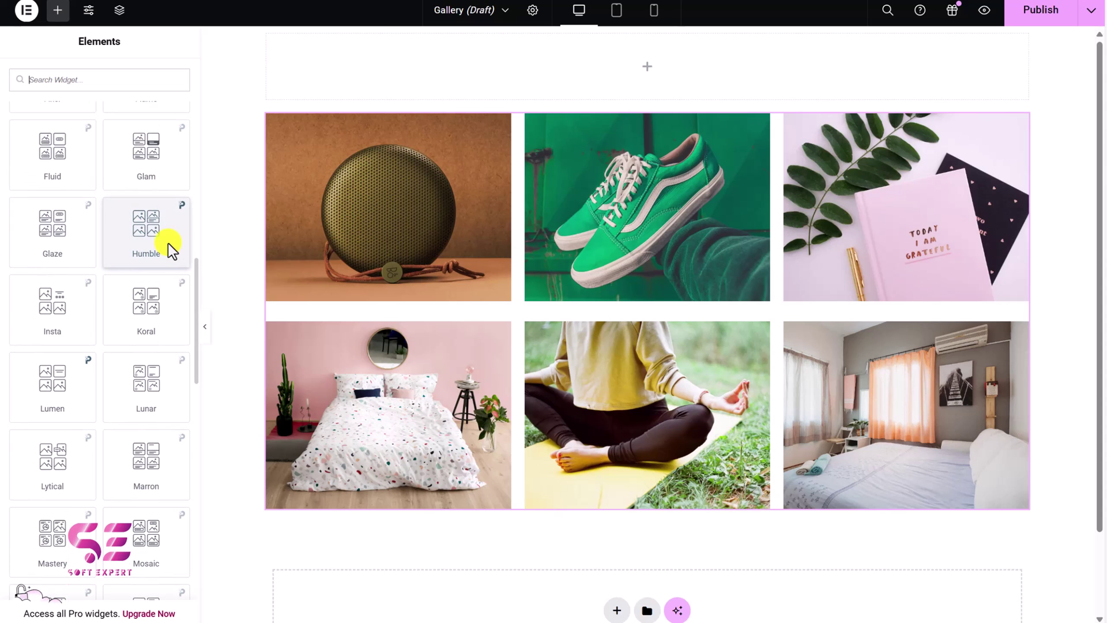
scroll(168, 244, "down", 8)
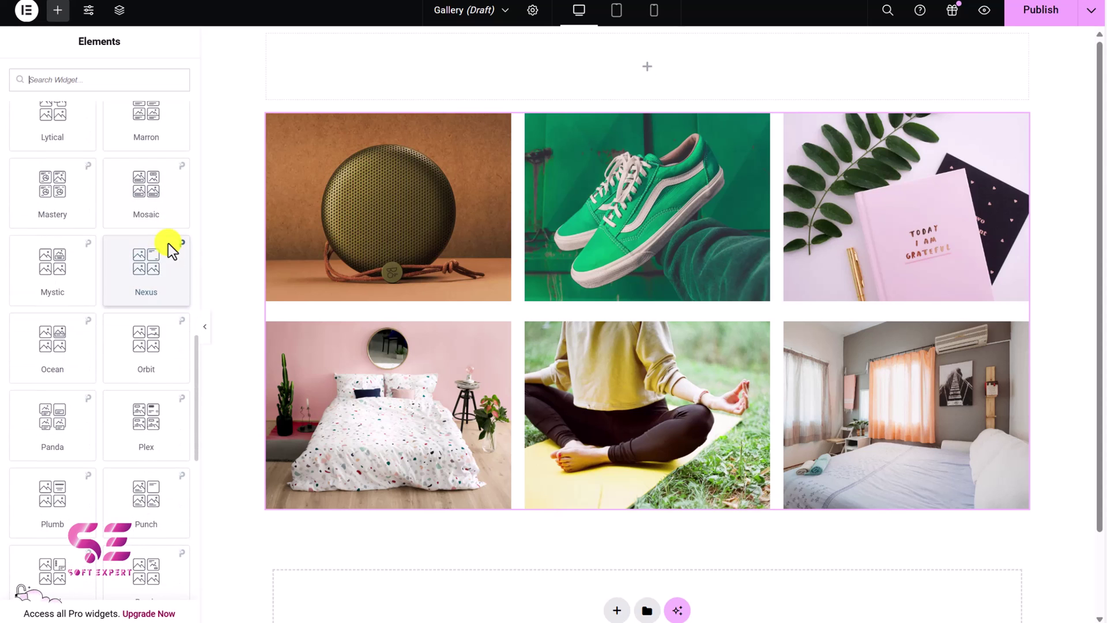
scroll(168, 243, "down", 4)
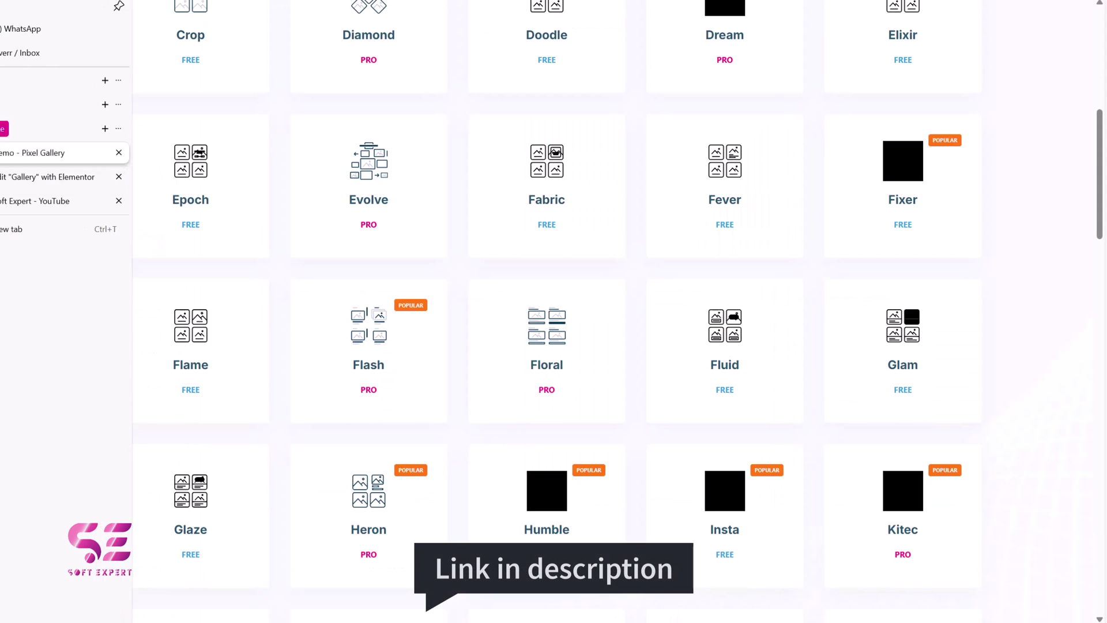
Scroll through the Pixel Gallery free and pro widgets, then switch to the Soft Expert YouTube Videos page.
scroll(243, 212, "down", 1)
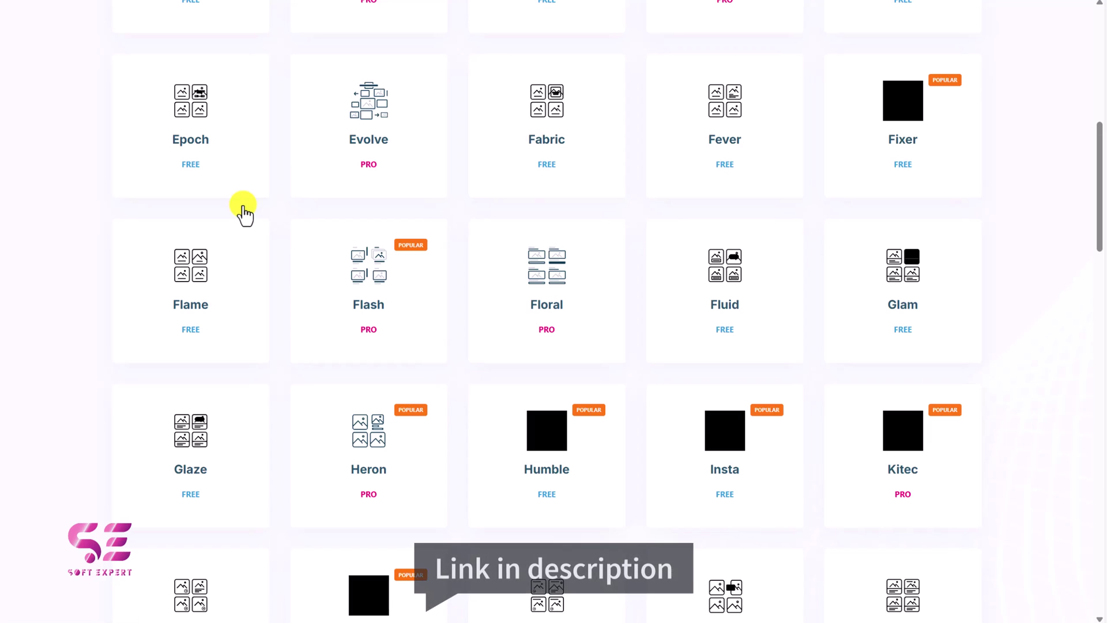
scroll(244, 212, "down", 1)
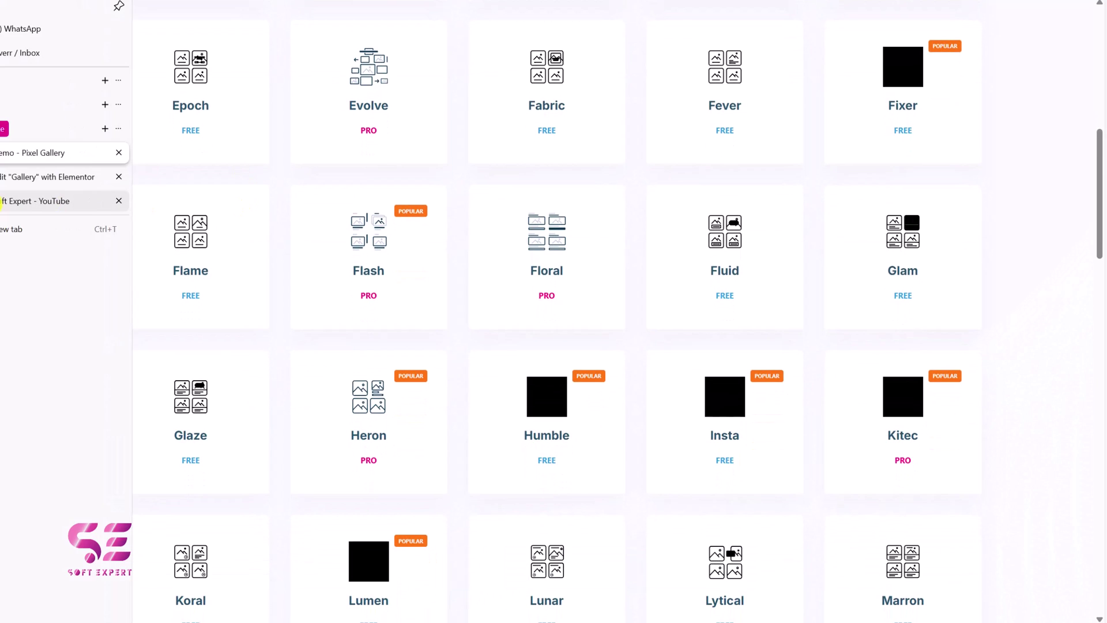
left_click(2, 202)
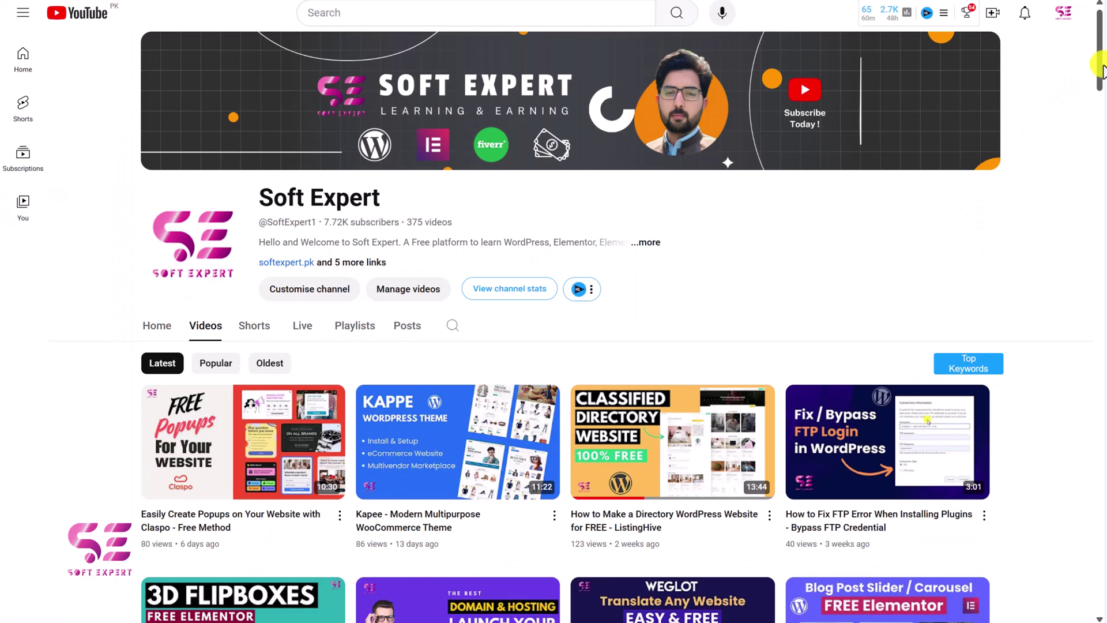
left_click_drag(1101, 70, 1101, 142)
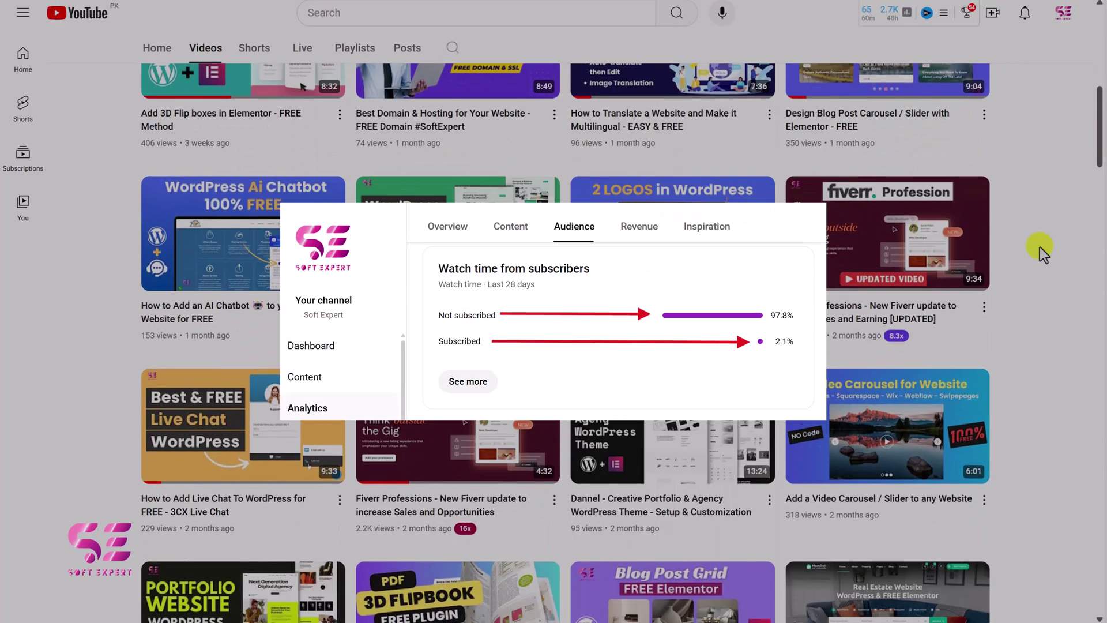
scroll(1039, 247, "down", 15)
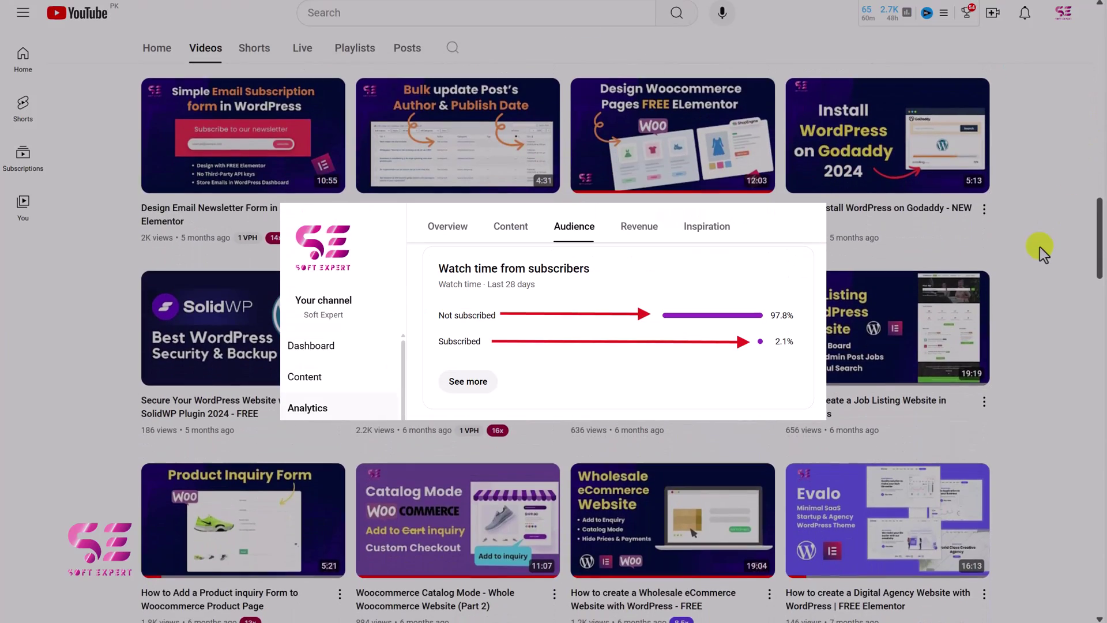
scroll(1040, 247, "down", 10)
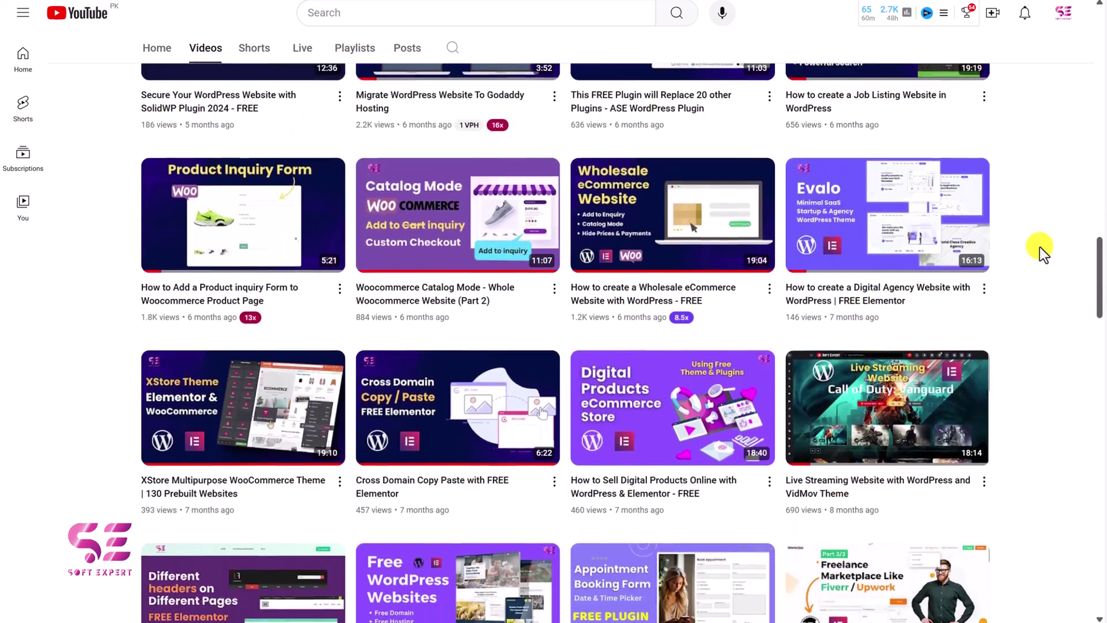
scroll(1039, 247, "down", 3)
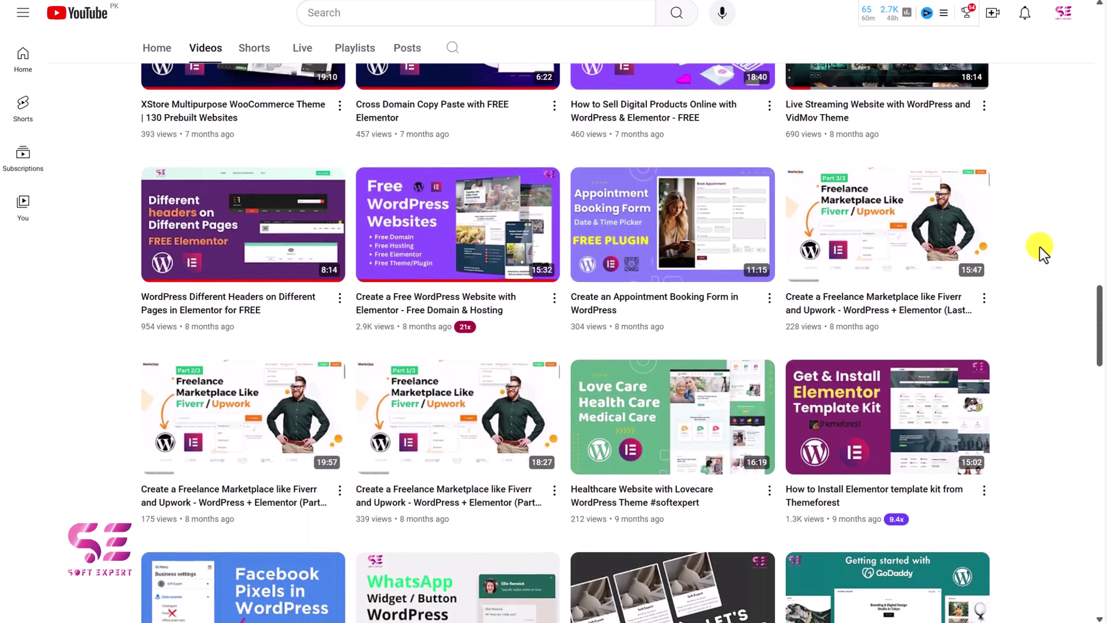
scroll(1039, 247, "down", 10)
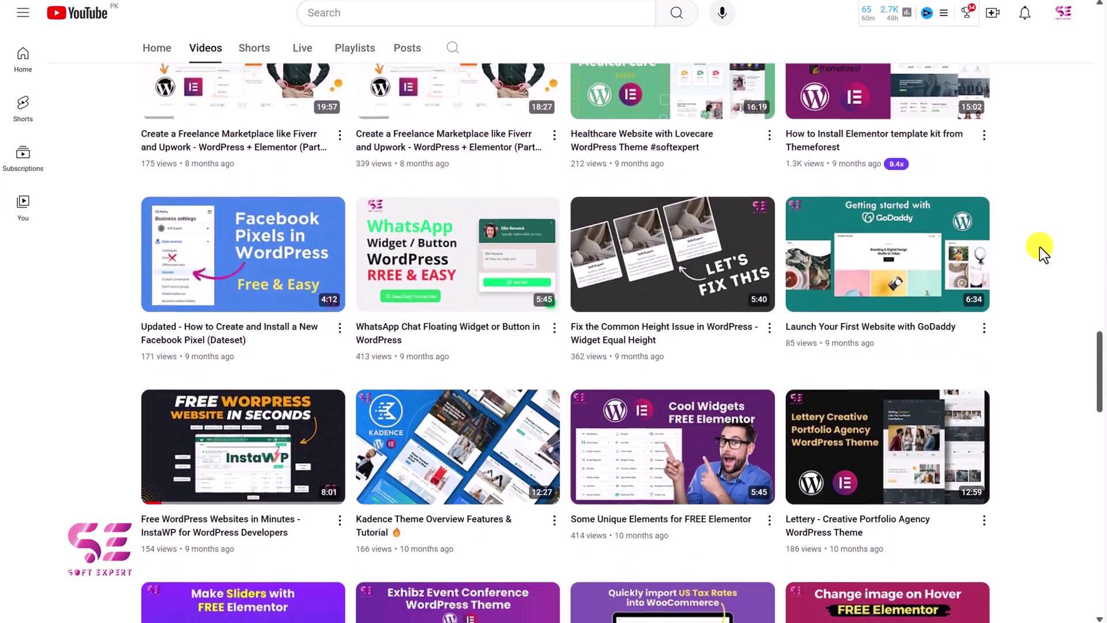